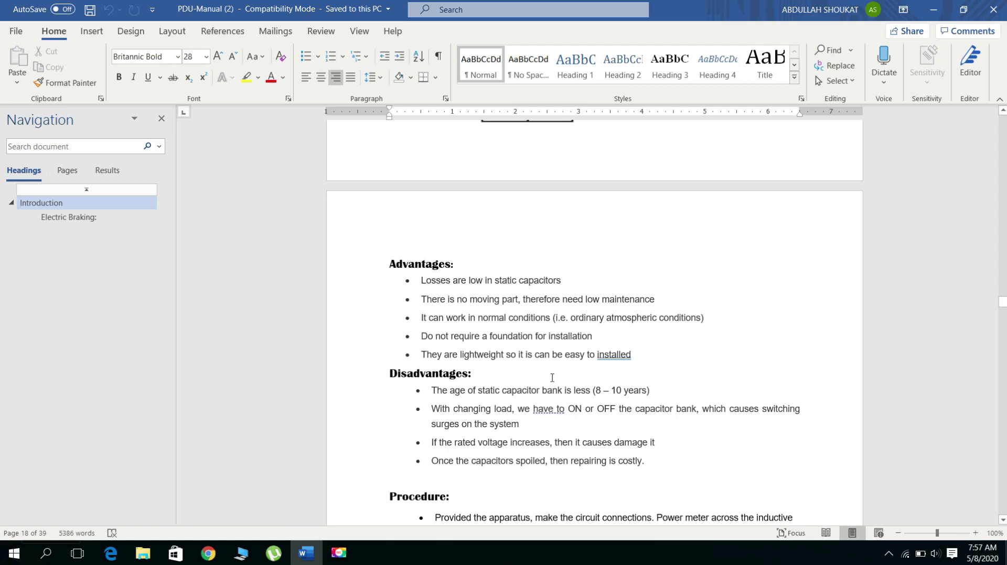
Read the static capacitor advantages, disadvantages, procedure and results table in the PDU lab manual
scroll(484, 423, "down", 1)
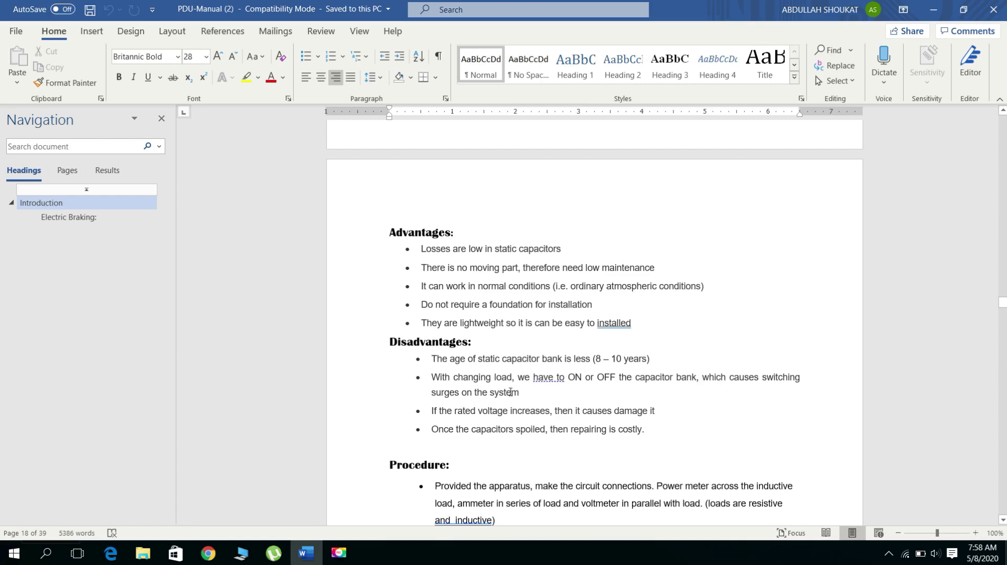
key("ctrl+Left")
scroll(529, 405, "down", 5)
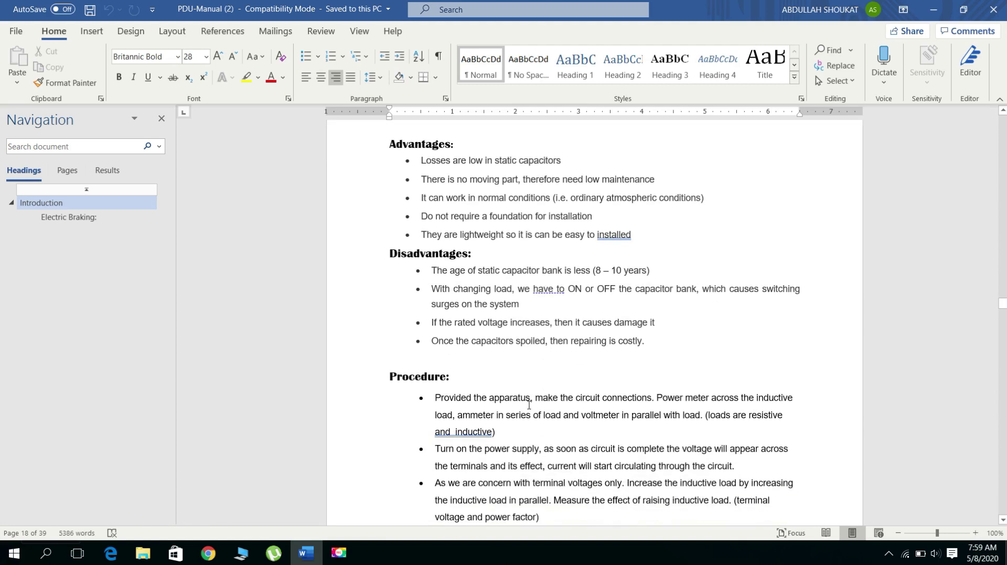
scroll(529, 405, "down", 3)
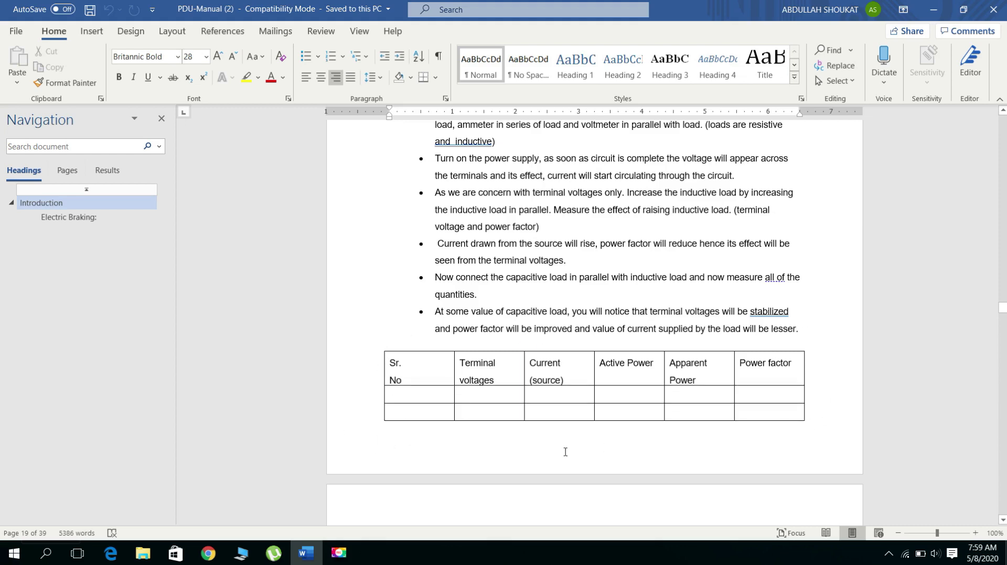
scroll(377, 348, "down", 2)
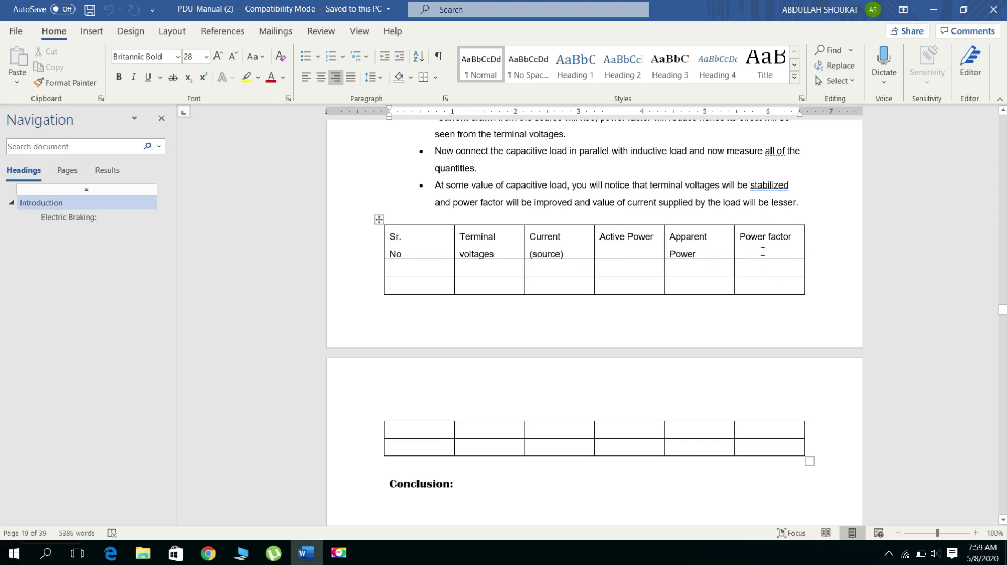
scroll(633, 285, "down", 5)
scroll(634, 284, "down", 5)
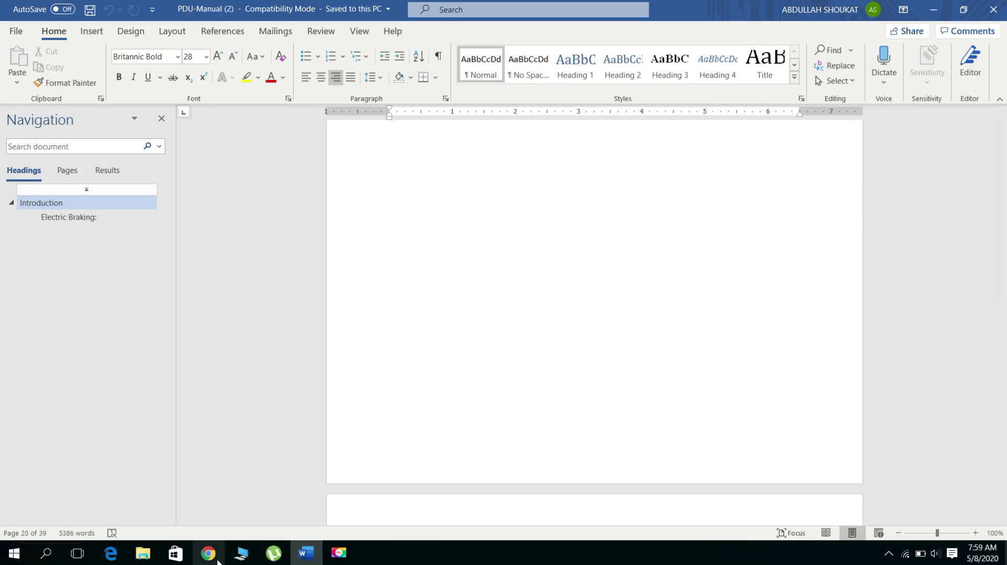
Switch to LVSIM-EMS in Chrome and place the Power Supply 8821 in the first slot of the rack's top row
left_click(208, 554)
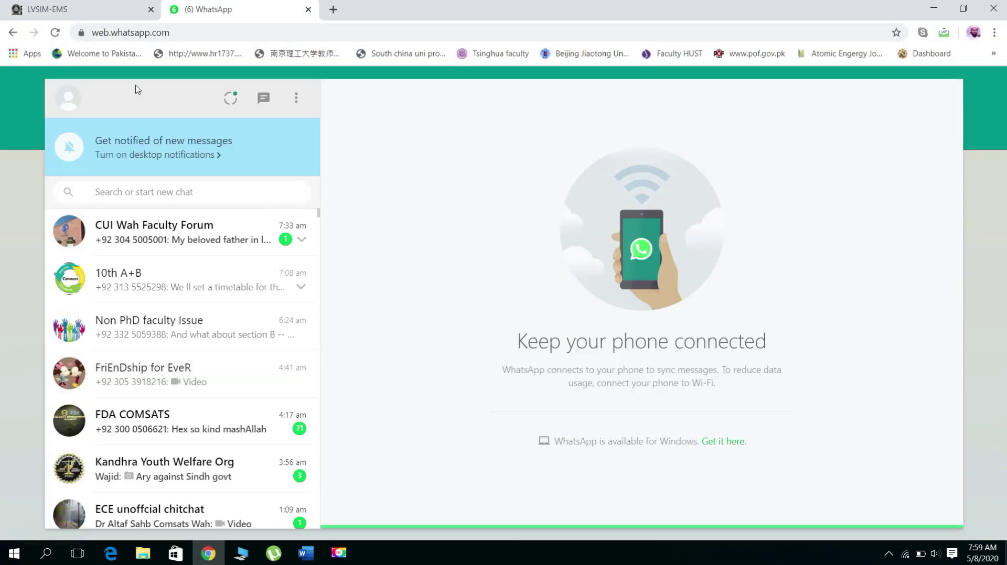
left_click(76, 8)
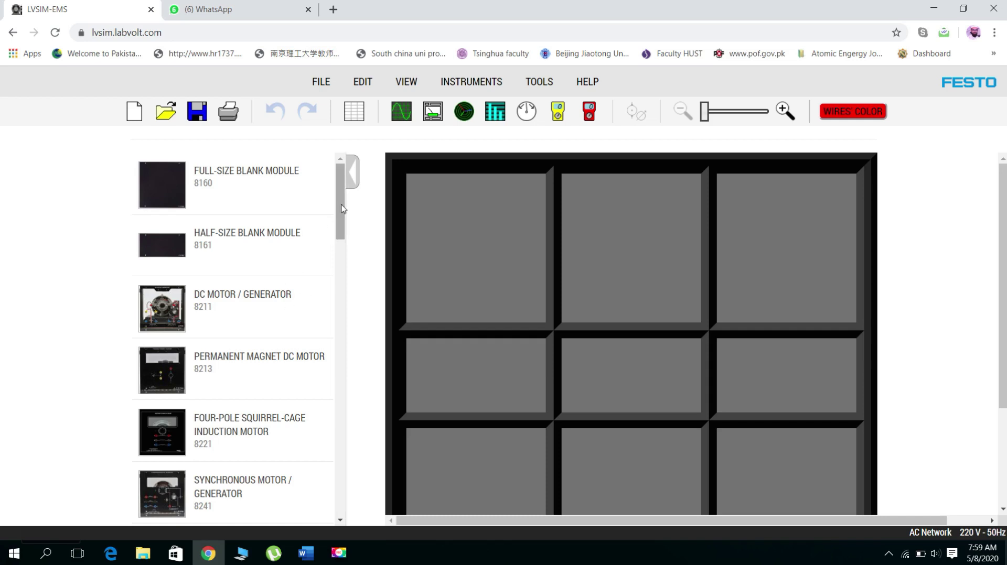
scroll(261, 315, "down", 2)
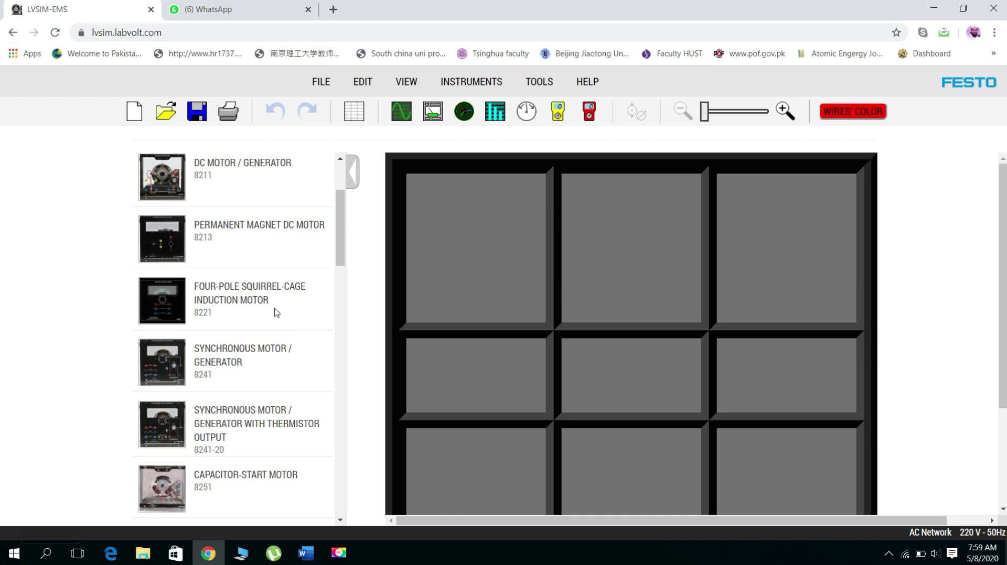
scroll(276, 309, "down", 2)
left_click_drag(340, 240, 344, 423)
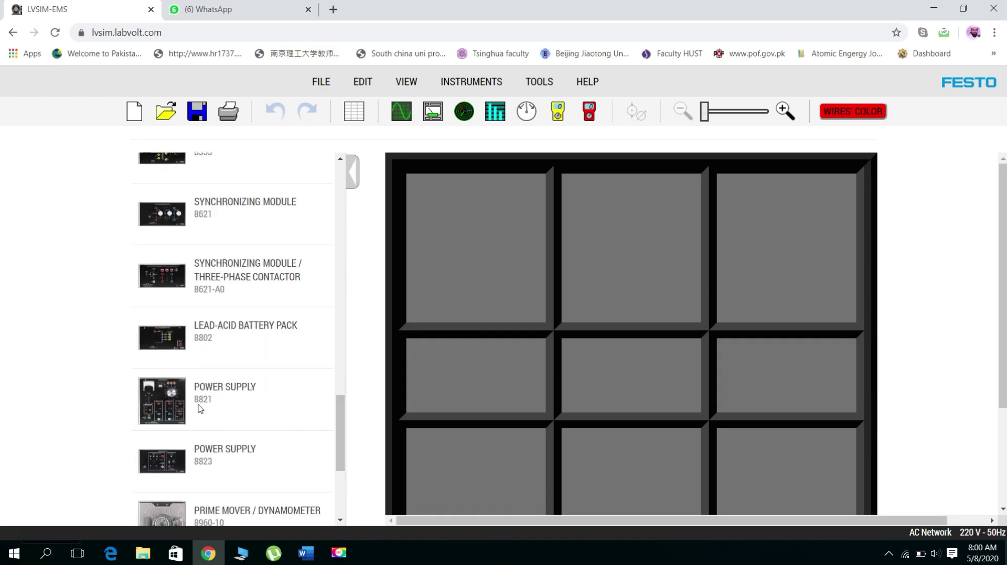
left_click_drag(169, 399, 475, 246)
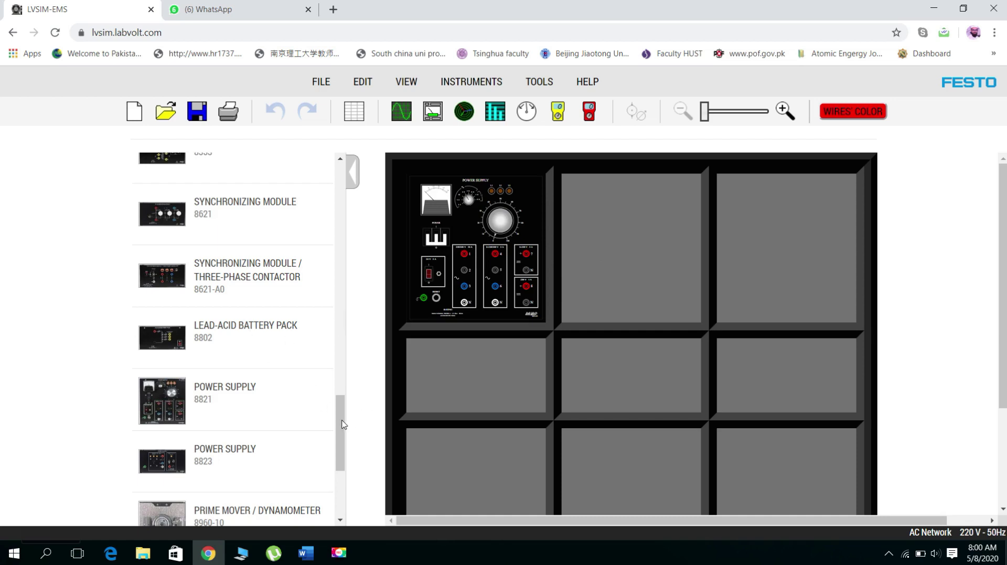
Find the Four-Pole Squirrel-Cage Induction Motor 8221 and place it in the rack slot beside the Power Supply
scroll(341, 399, "up", 1)
scroll(341, 378, "up", 6)
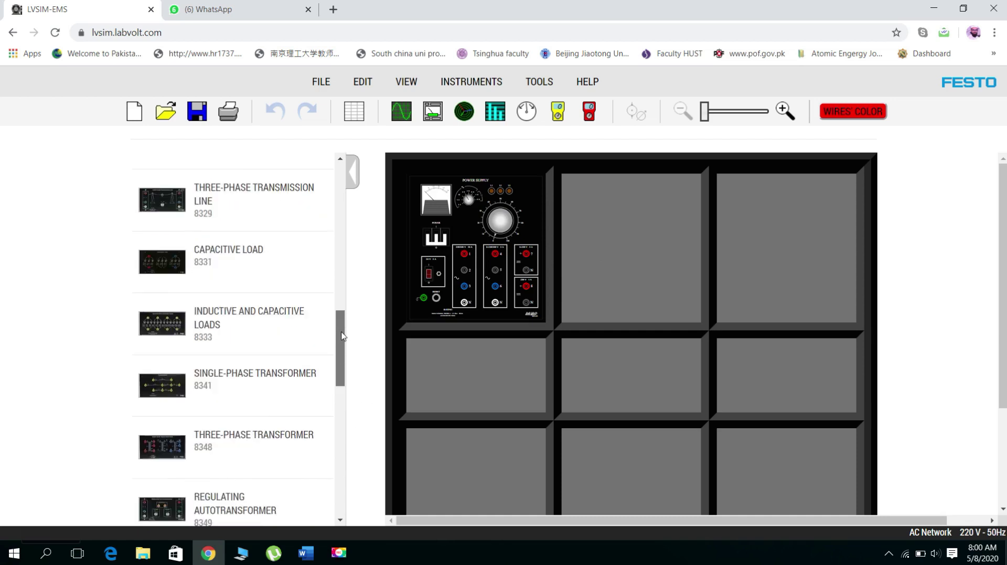
scroll(346, 283, "up", 5)
scroll(348, 265, "up", 2)
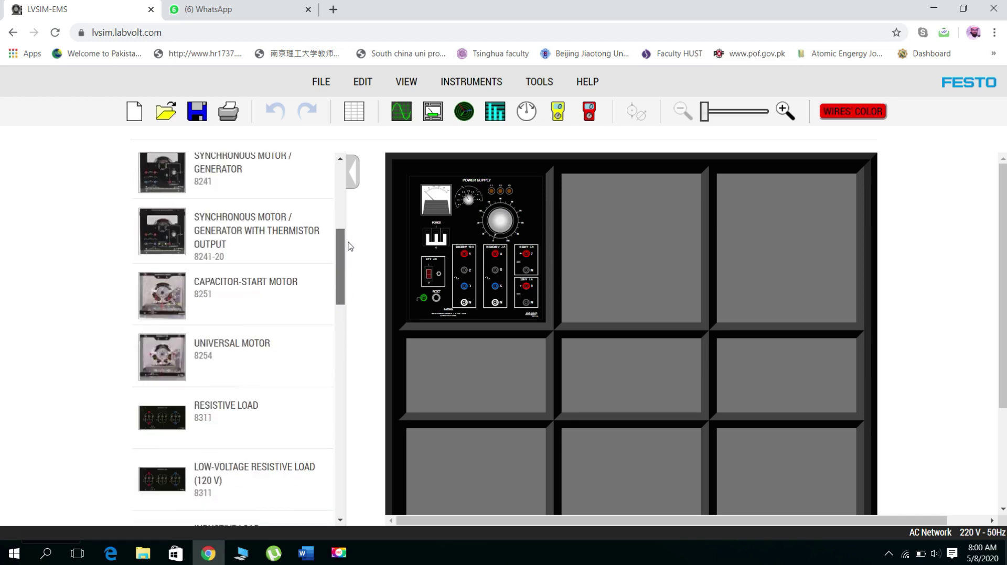
scroll(350, 233, "up", 4)
scroll(345, 200, "up", 2)
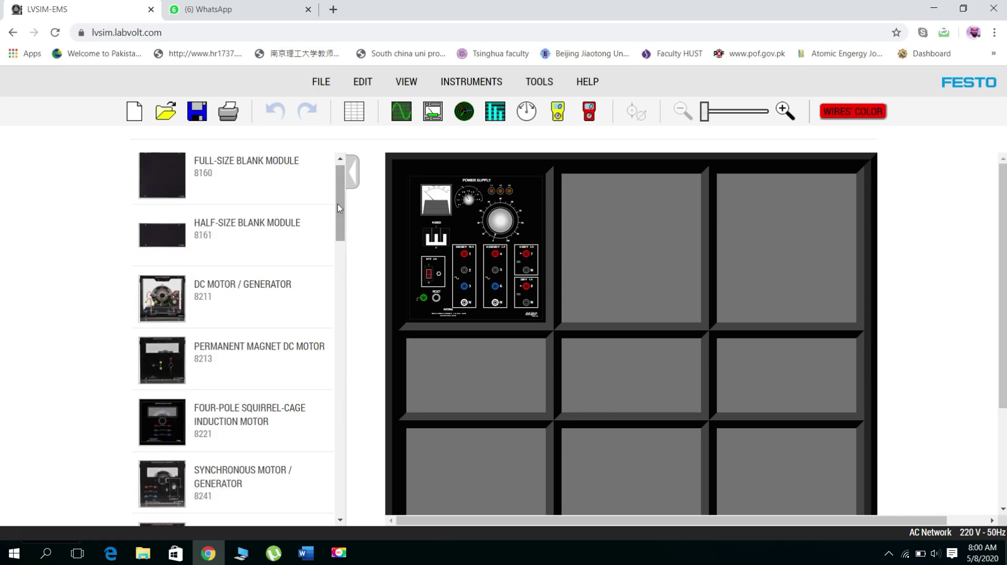
scroll(342, 190, "up", 1)
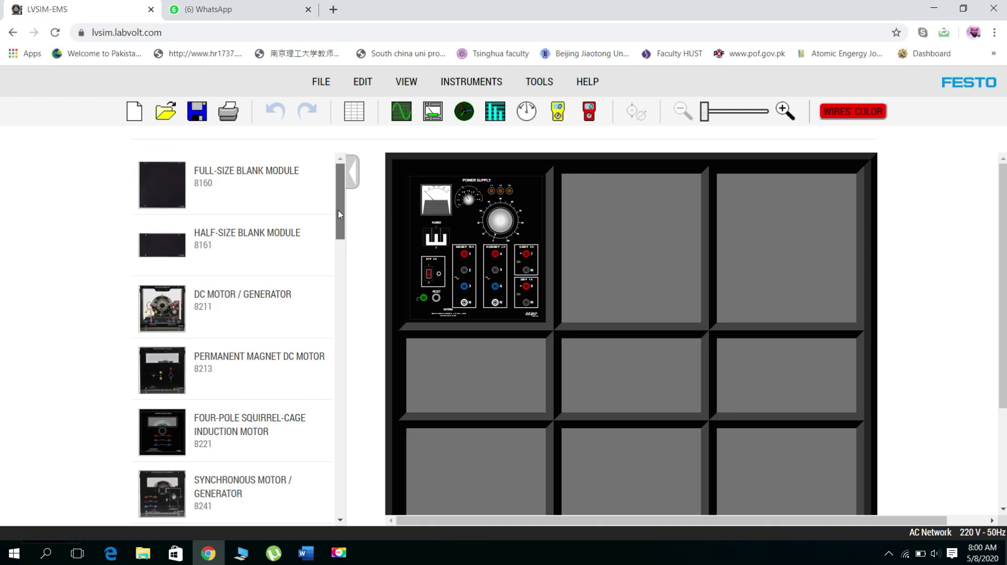
scroll(340, 215, "down", 1)
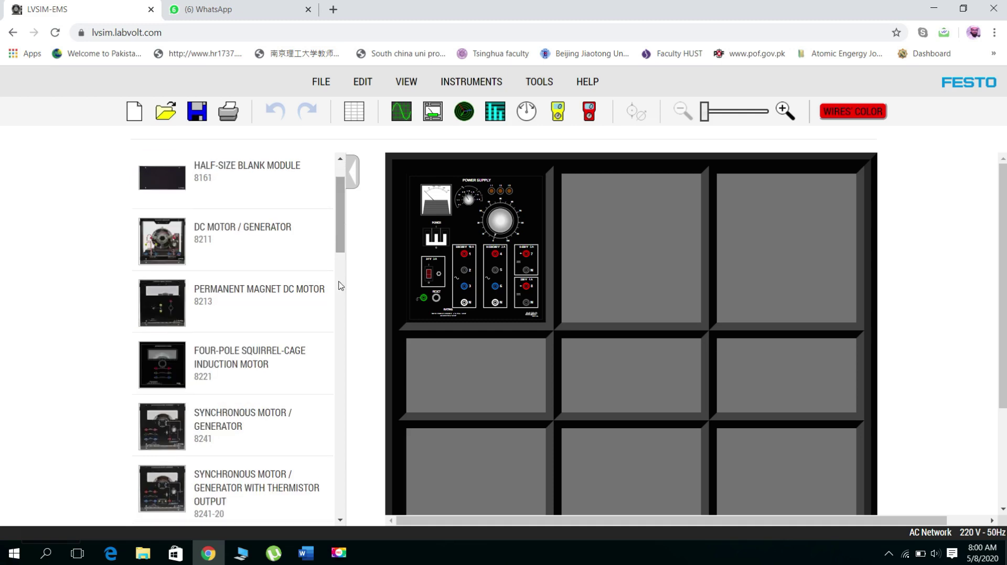
left_click(340, 521)
left_click(340, 522)
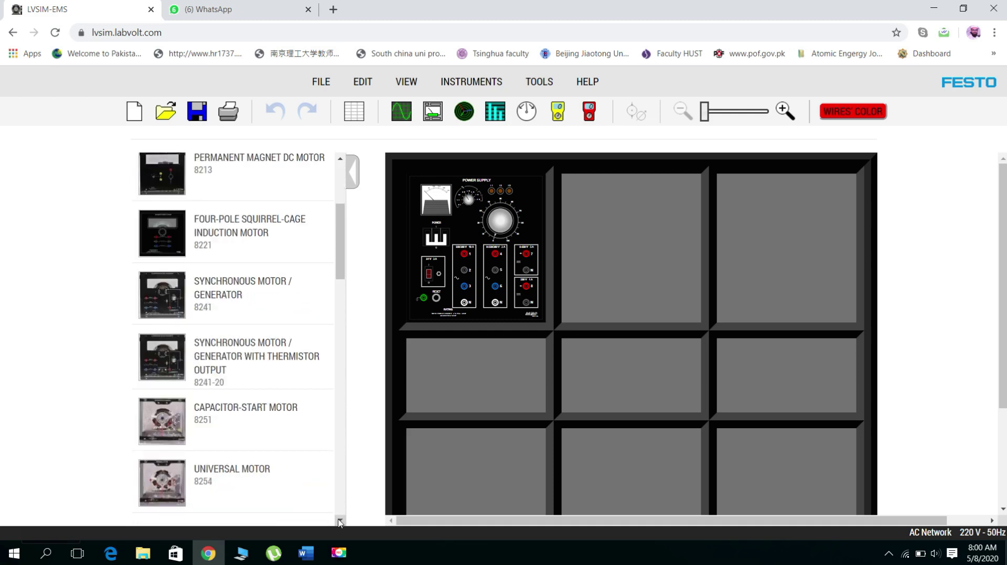
left_click(339, 522)
left_click(340, 521)
left_click(340, 522)
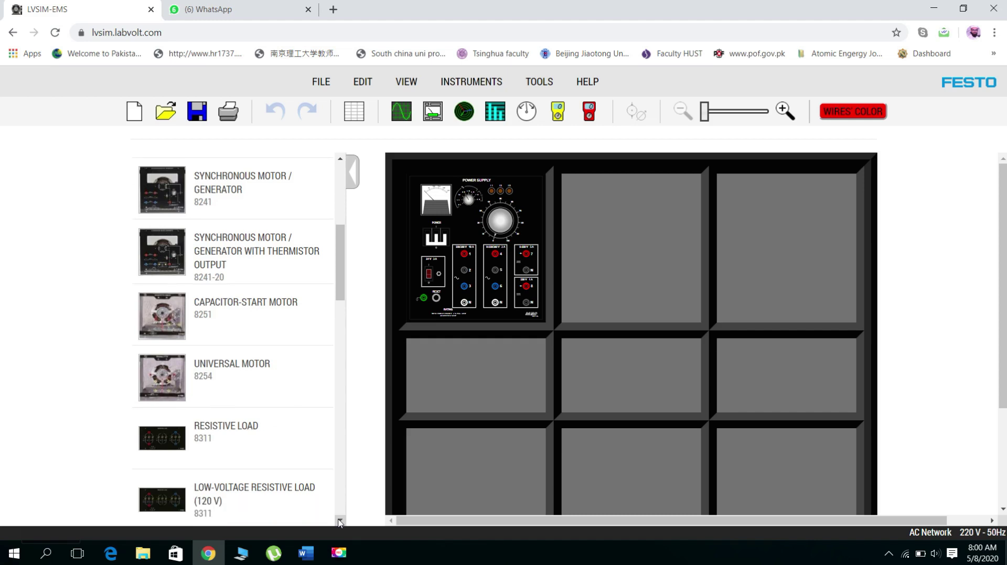
left_click(340, 522)
left_click(340, 522)
left_click(339, 521)
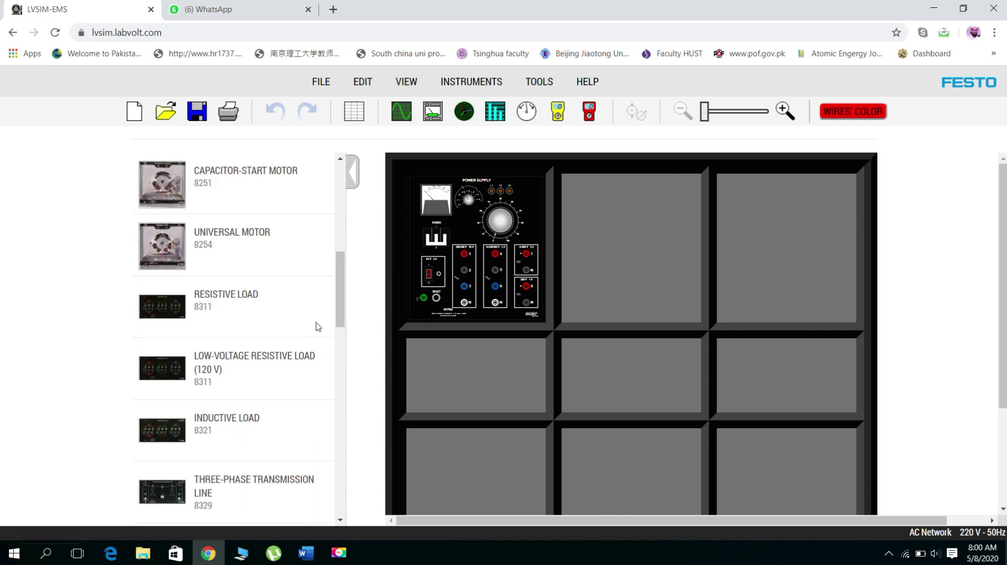
left_click_drag(340, 279, 333, 475)
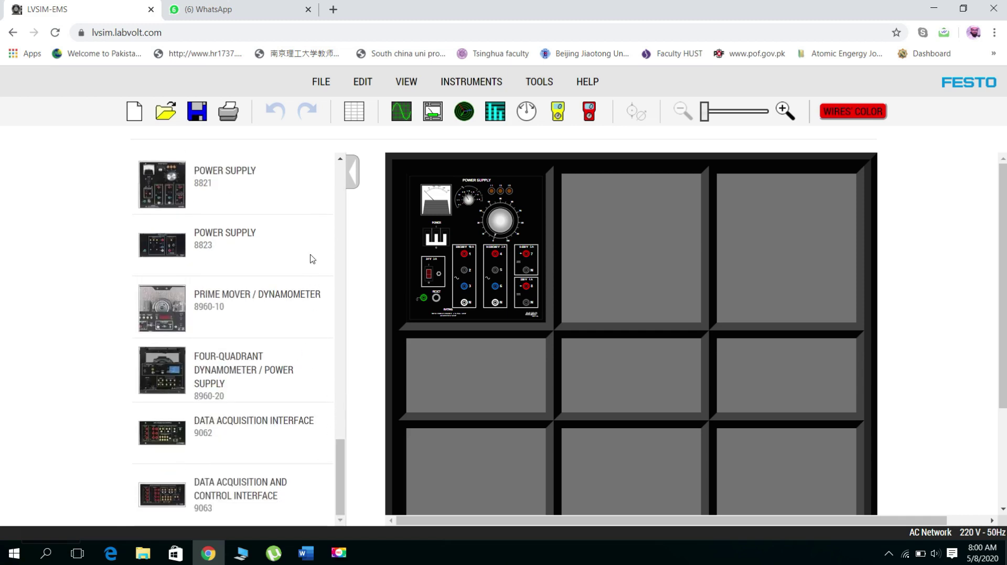
left_click_drag(342, 474, 341, 245)
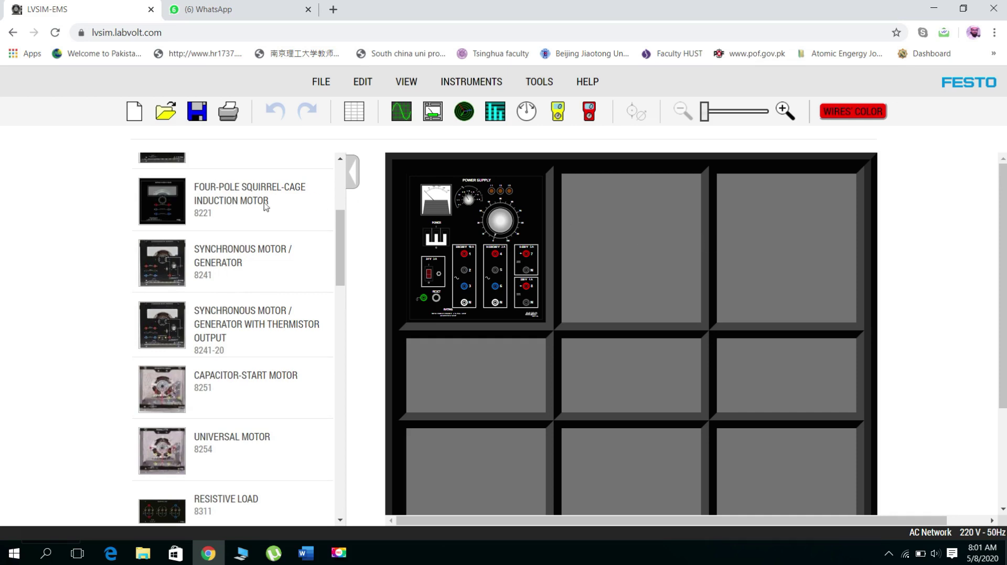
left_click_drag(149, 201, 633, 266)
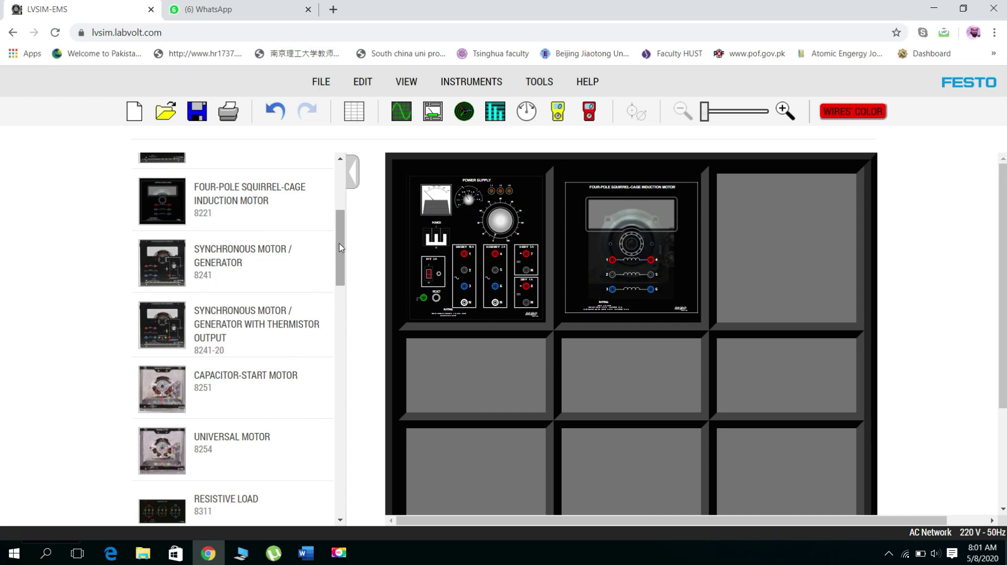
Place the Capacitive Load 8331 in the rack slot directly below the Power Supply
left_click_drag(340, 244, 333, 181)
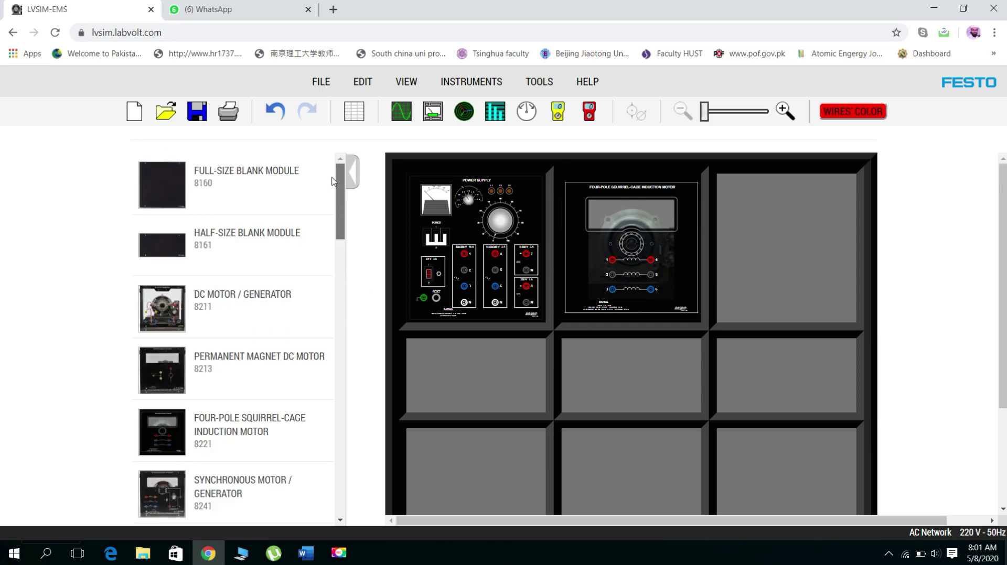
left_click_drag(341, 183, 341, 311)
left_click_drag(173, 434, 498, 363)
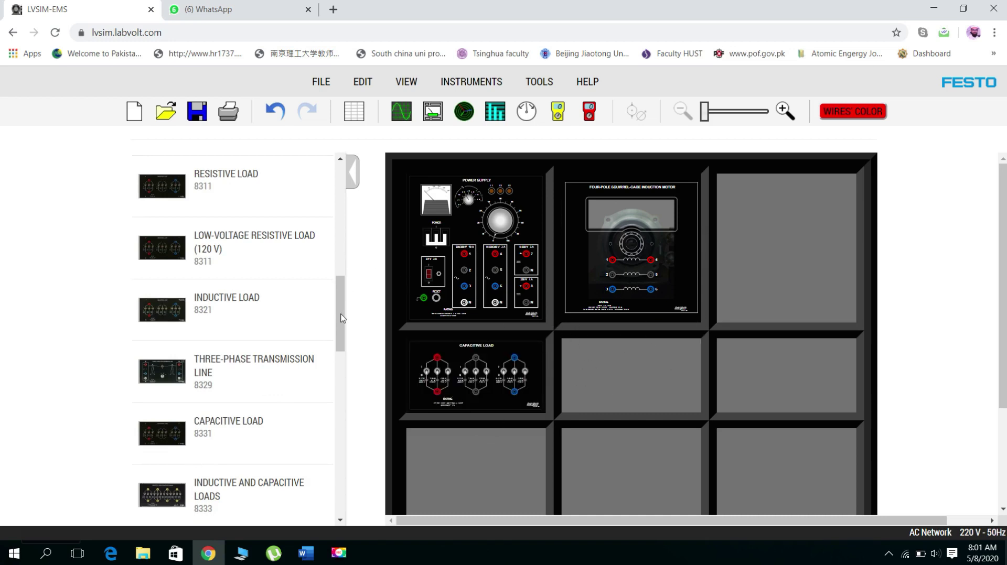
Place the Data Acquisition Interface 9062 in the rack slot directly below the induction motor
left_click_drag(341, 308, 342, 461)
scroll(285, 449, "down", 1)
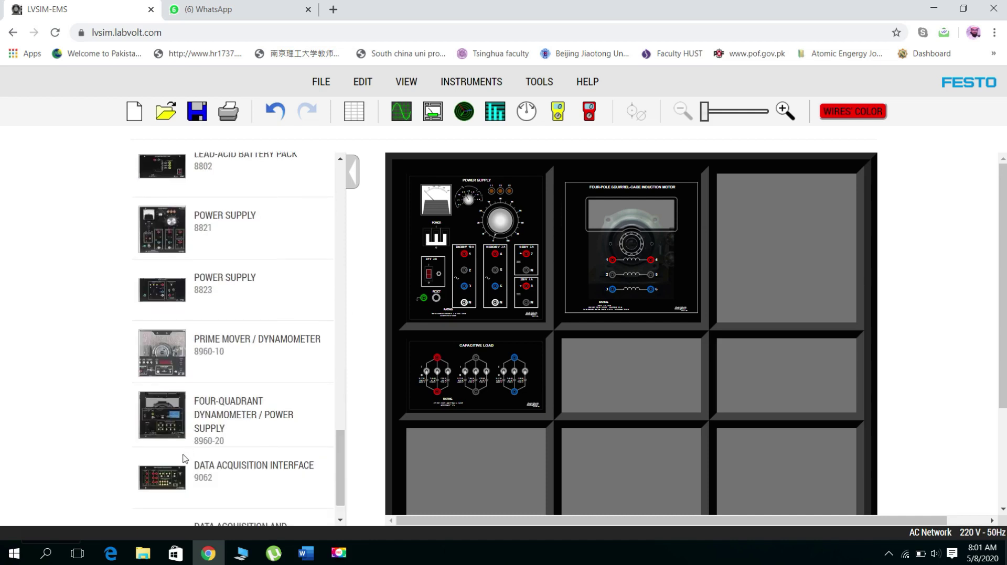
left_click_drag(169, 480, 635, 386)
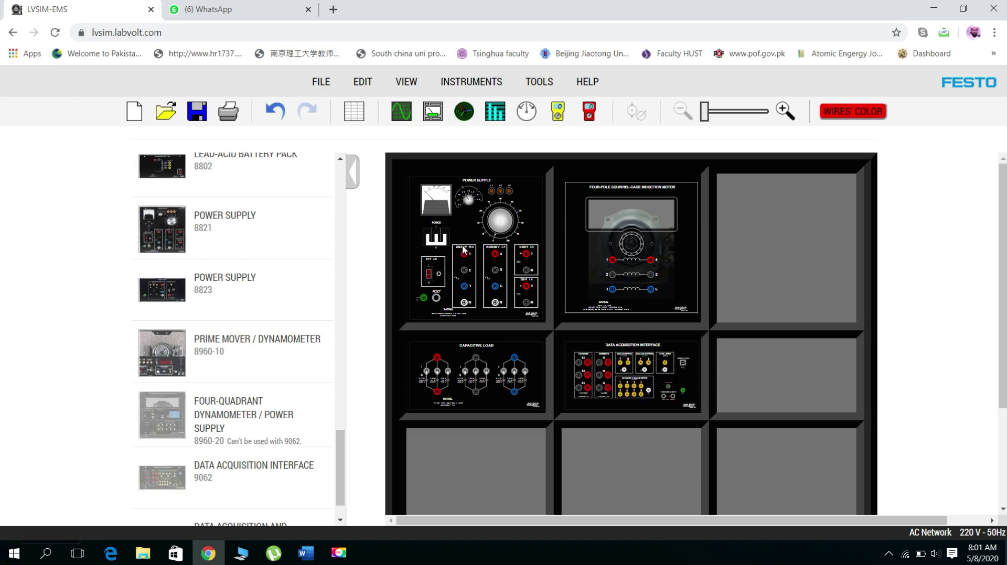
Try to wire Power Supply terminal 4 to the red I1 current terminal of the Data Acquisition Interface
left_click(784, 110)
left_click(784, 111)
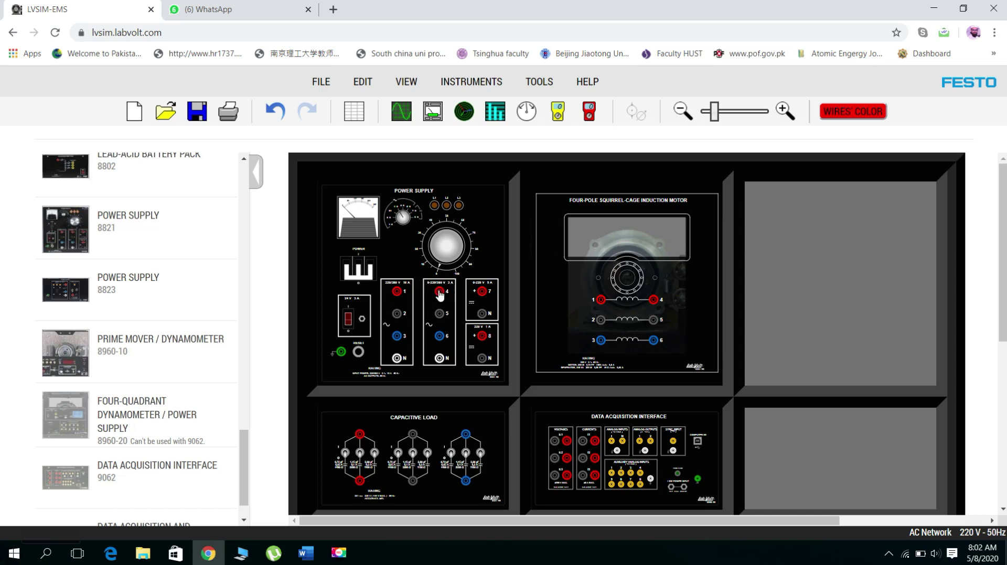
left_click_drag(439, 294, 599, 446)
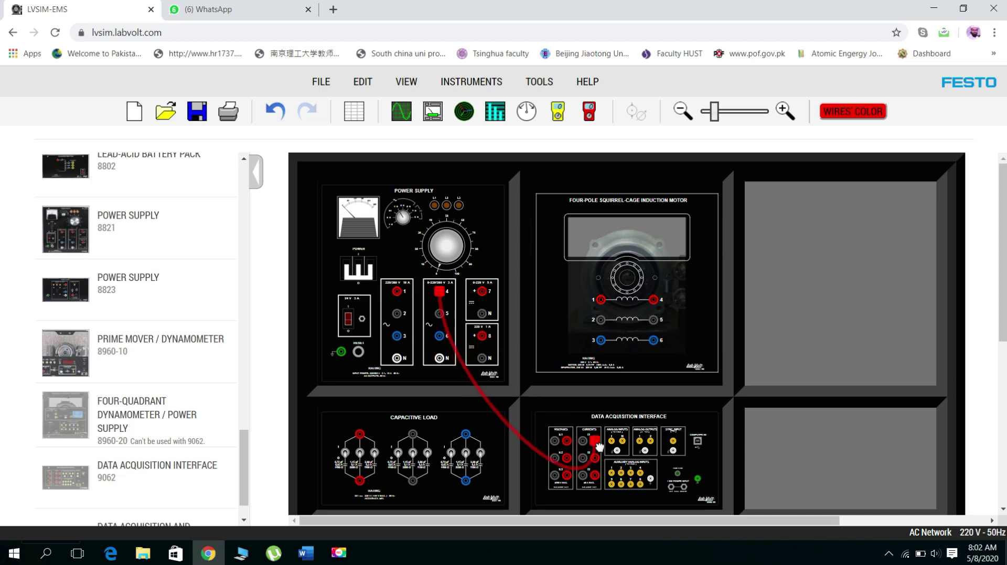
left_click_drag(599, 446, 502, 338)
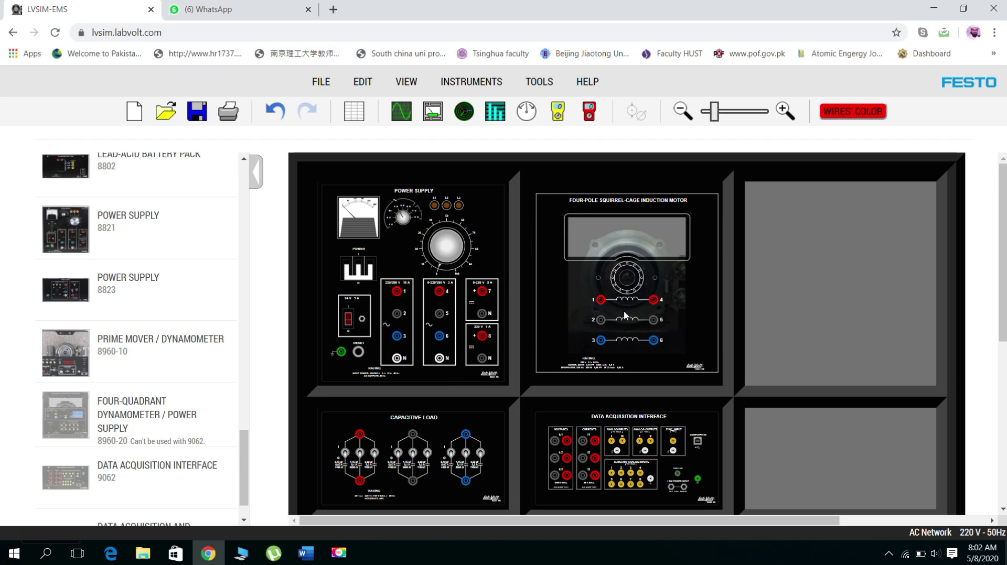
Apply the simulation options with the AC network at 220 V - 50Hz and SI units
left_click(783, 112)
left_click(783, 111)
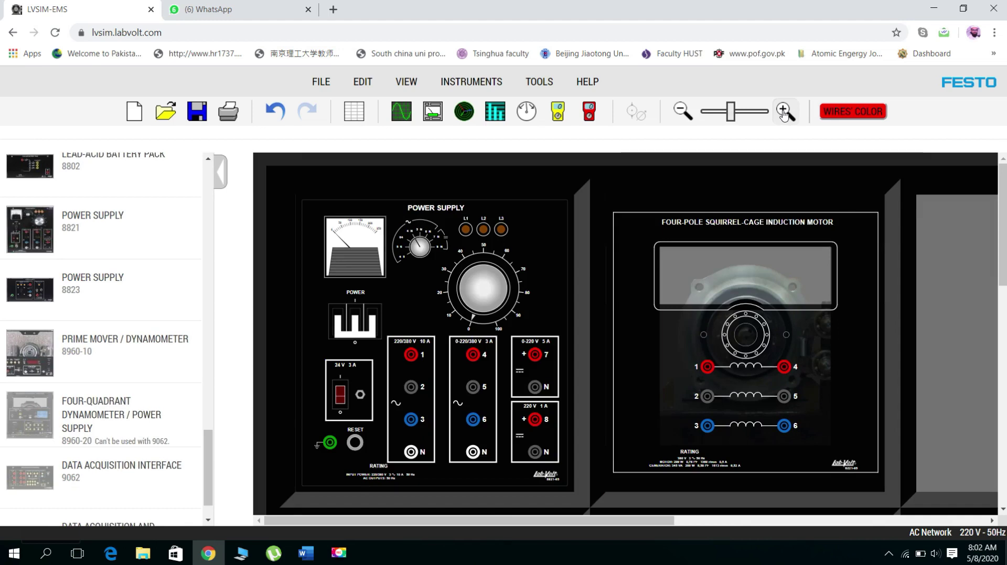
left_click(783, 112)
left_click_drag(1003, 222, 1003, 279)
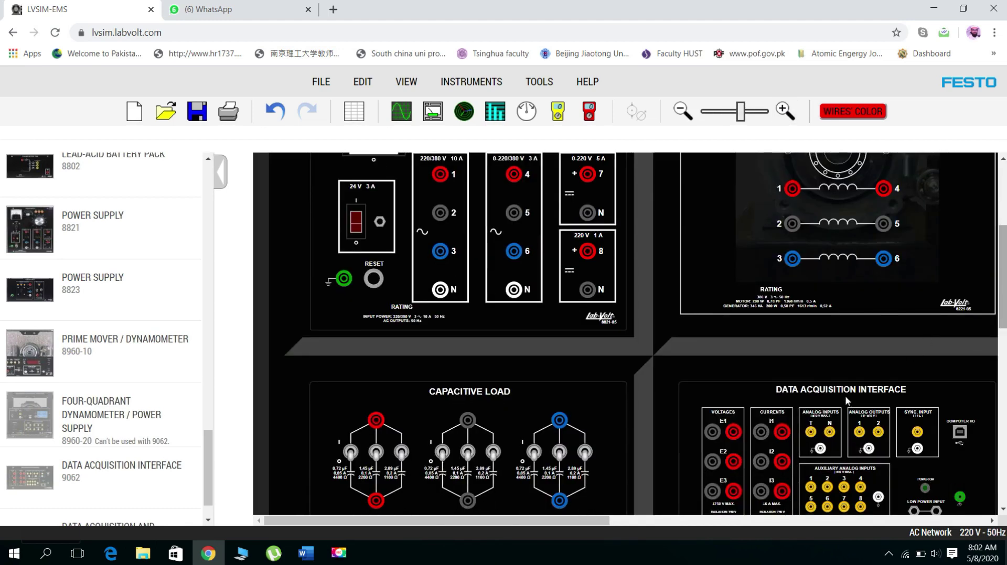
left_click(549, 82)
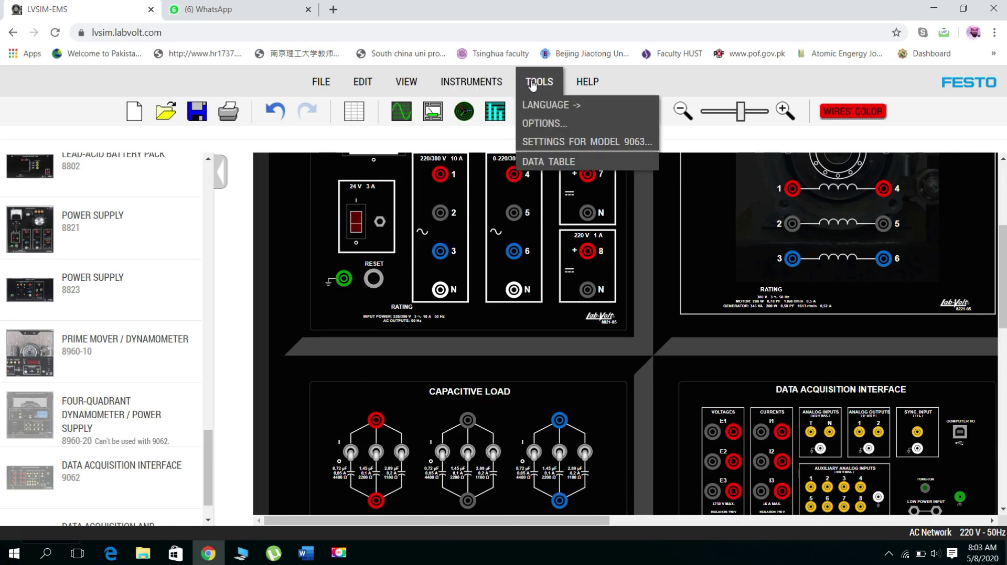
left_click(546, 124)
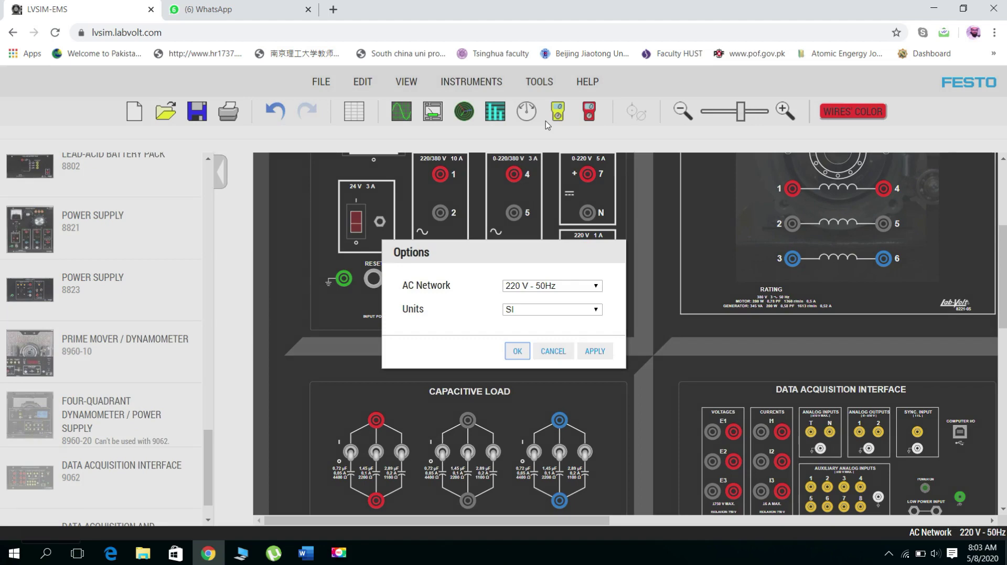
left_click(594, 352)
left_click(517, 351)
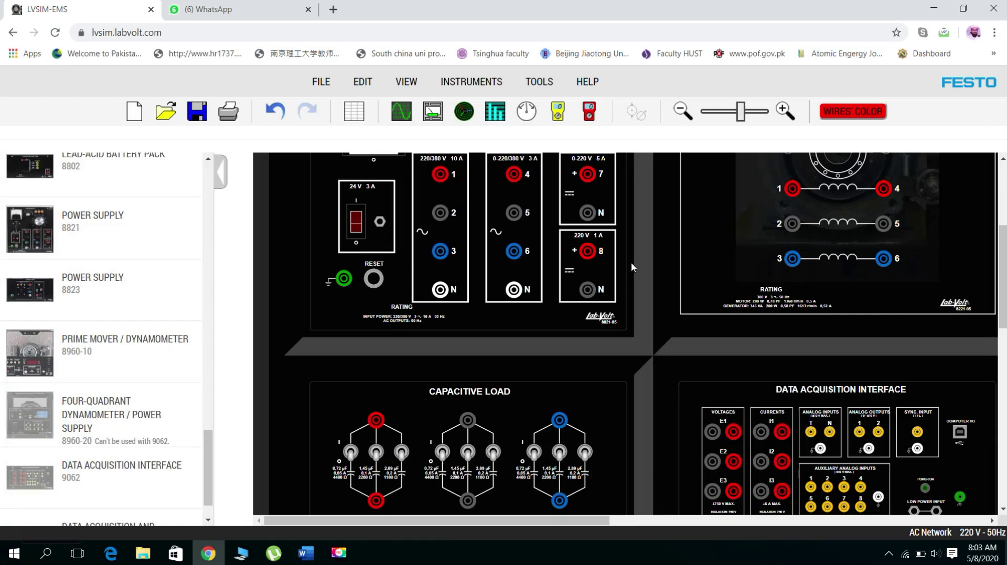
Examine the Power Supply's output terminals and the induction motor's voltage, power and current ratings
left_click_drag(1003, 276, 1002, 233)
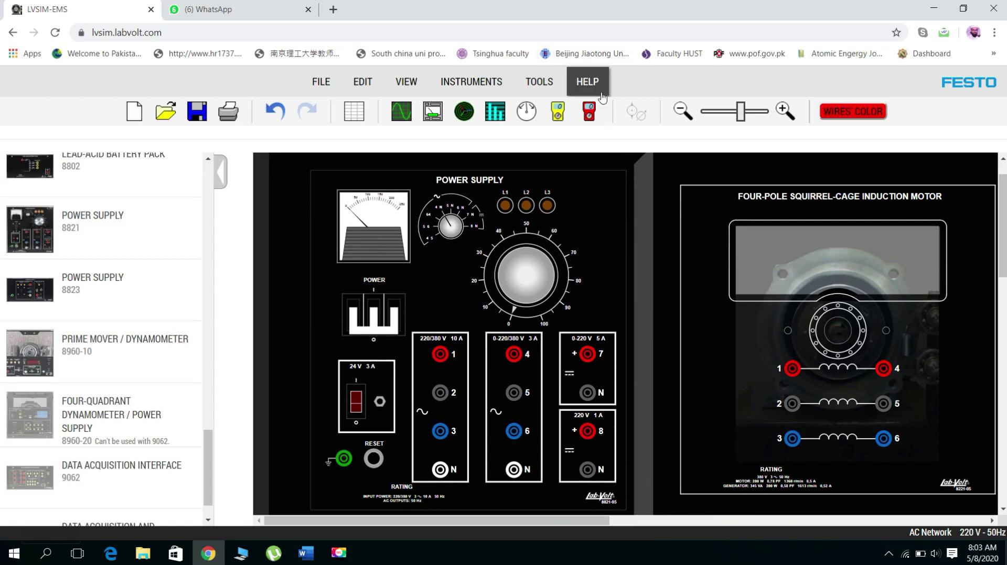
left_click(785, 111)
left_click(785, 111)
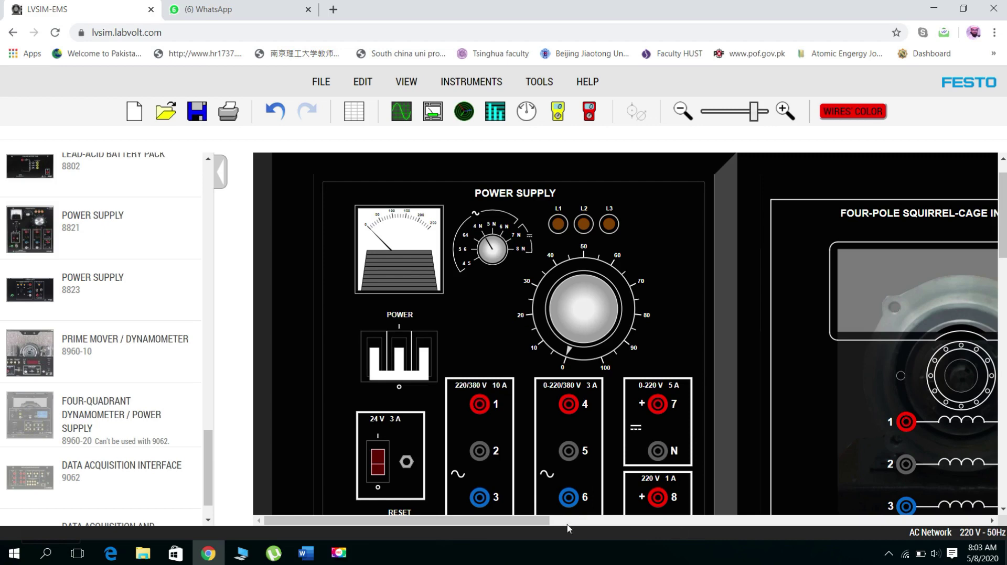
left_click_drag(514, 521, 707, 521)
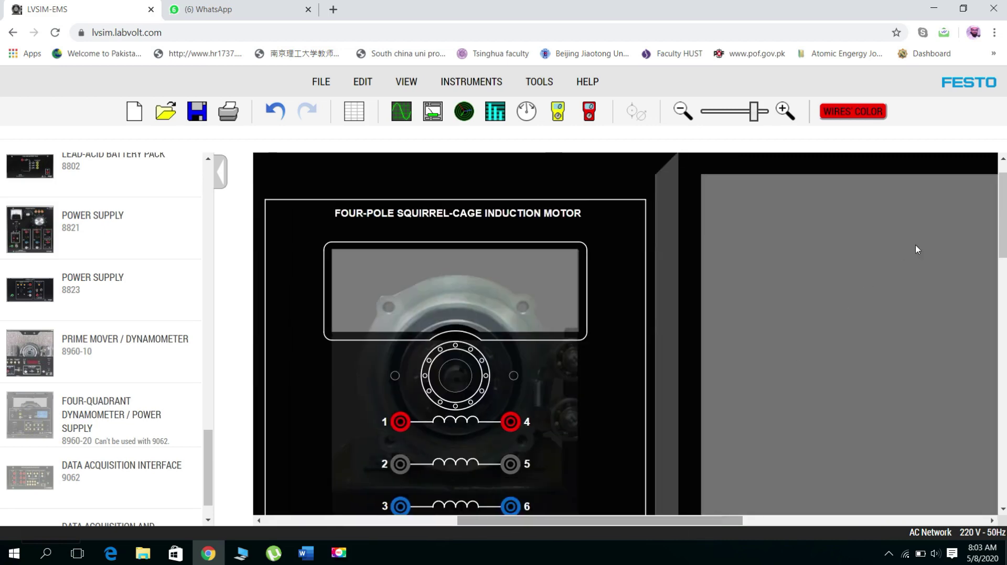
left_click_drag(1000, 220, 1000, 282)
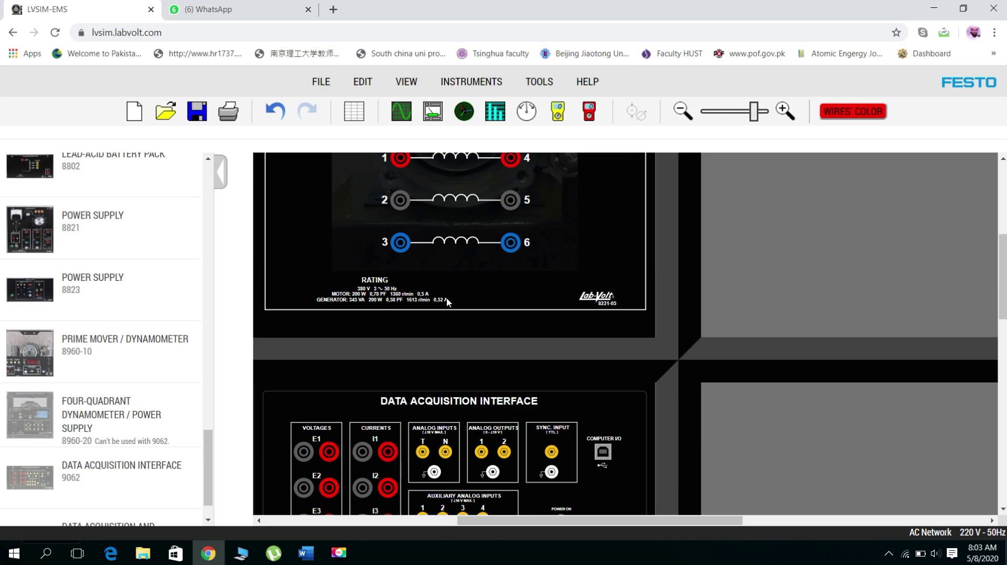
left_click_drag(588, 521, 365, 520)
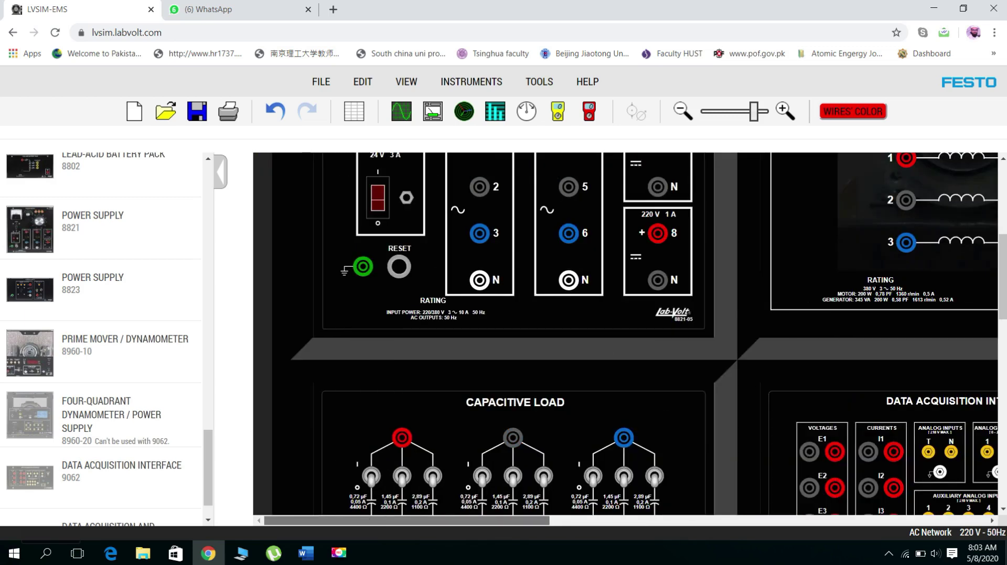
Wire Power Supply terminal 4 to the red I1 current terminal and the black I1 terminal to motor terminal 1
left_click(681, 111)
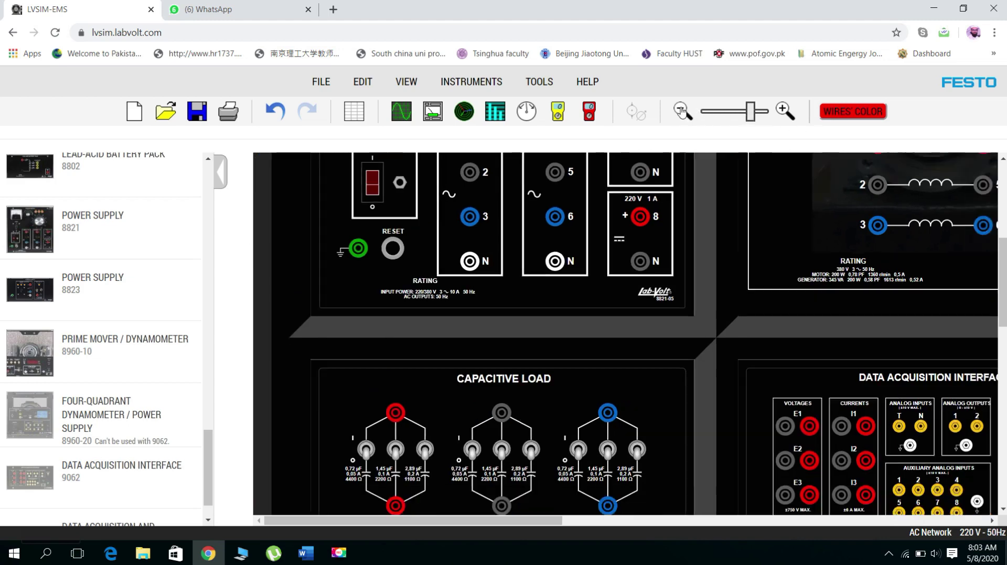
left_click(682, 111)
left_click(682, 111)
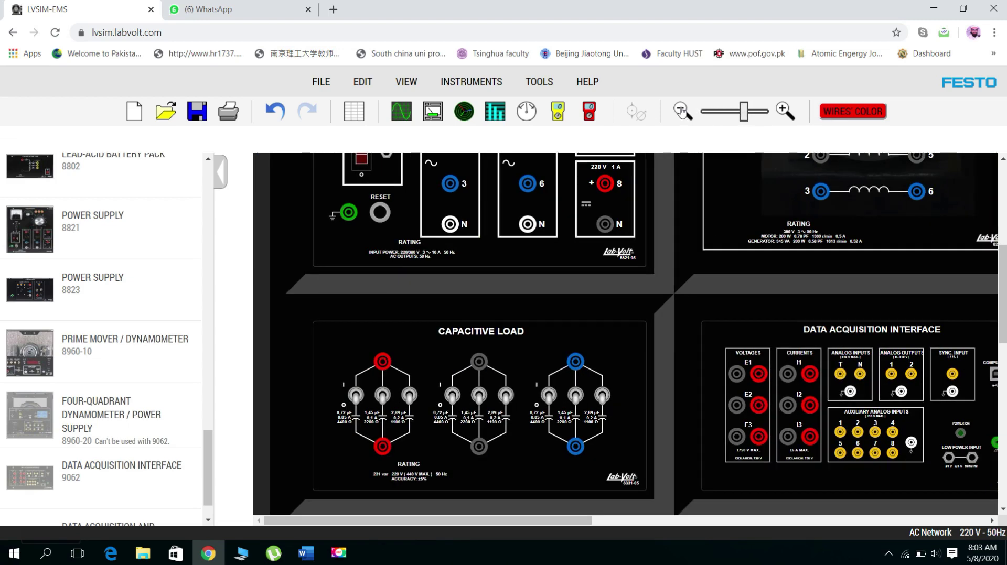
left_click(682, 111)
left_click(681, 112)
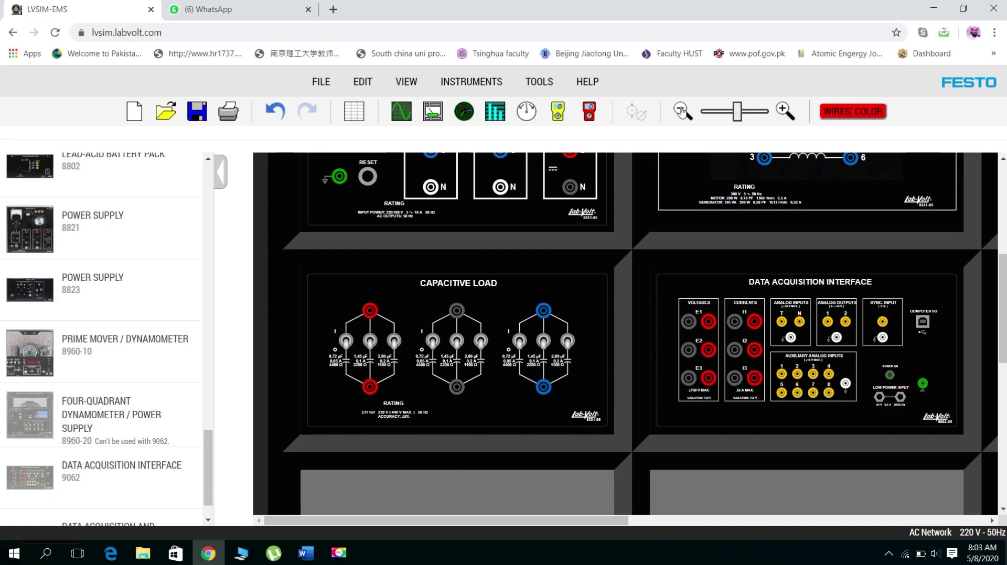
left_click_drag(1001, 297, 1002, 206)
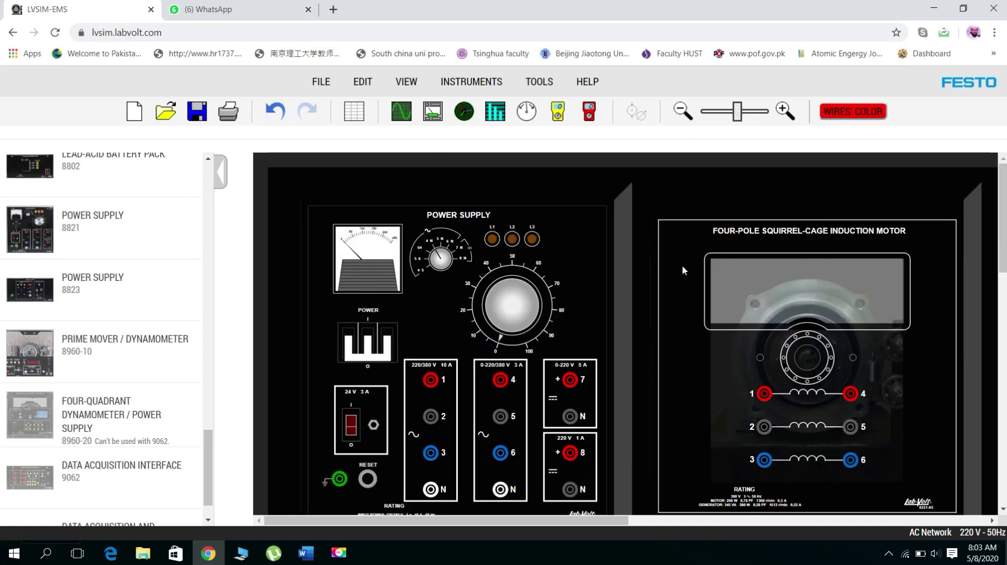
left_click(683, 113)
left_click(683, 114)
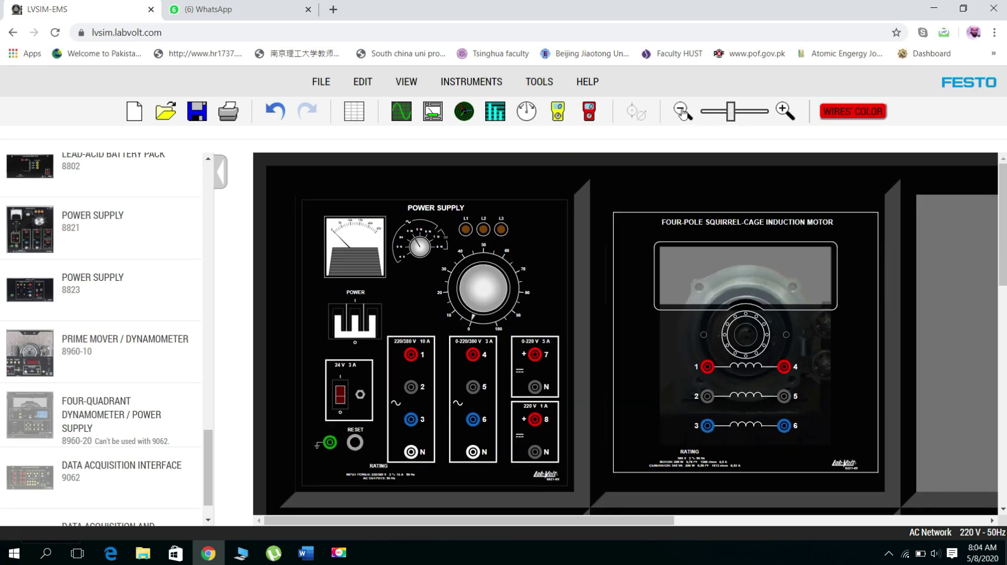
left_click(683, 114)
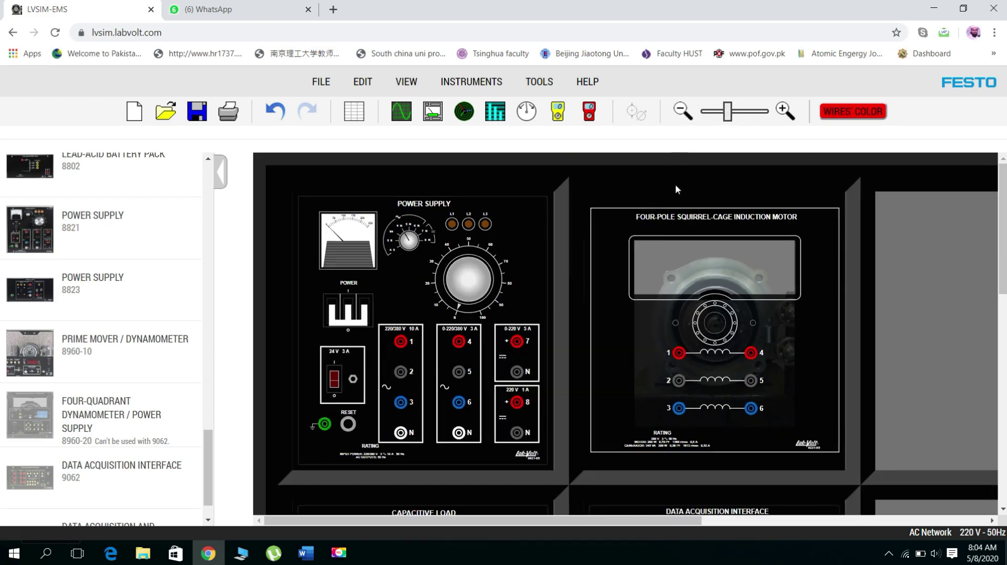
left_click(690, 109)
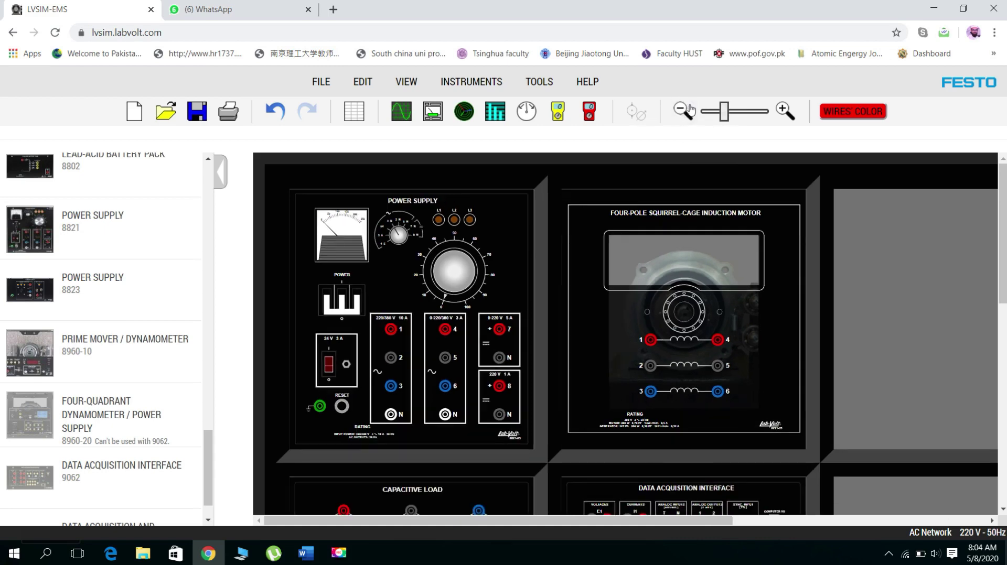
left_click(682, 111)
left_click(682, 111)
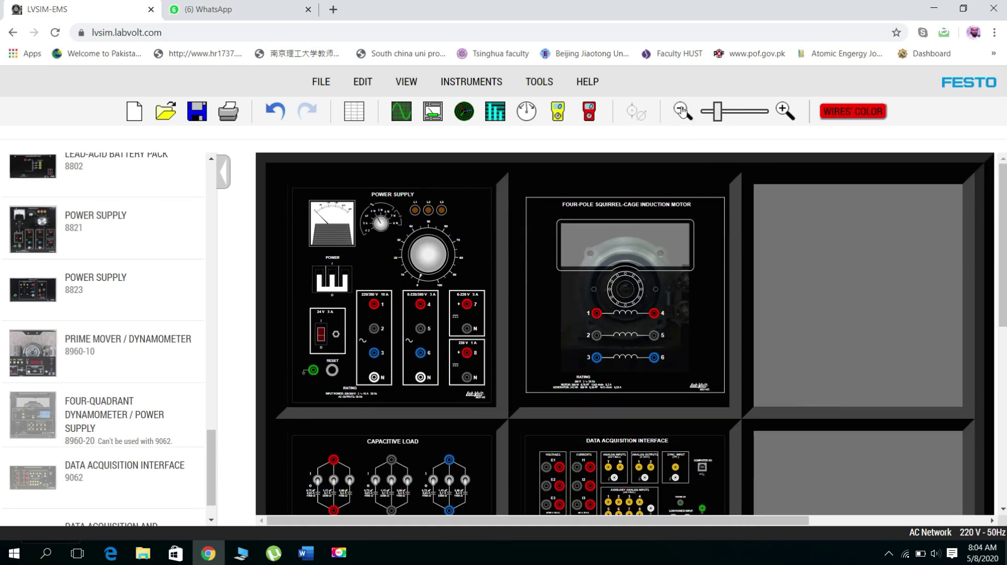
left_click(682, 111)
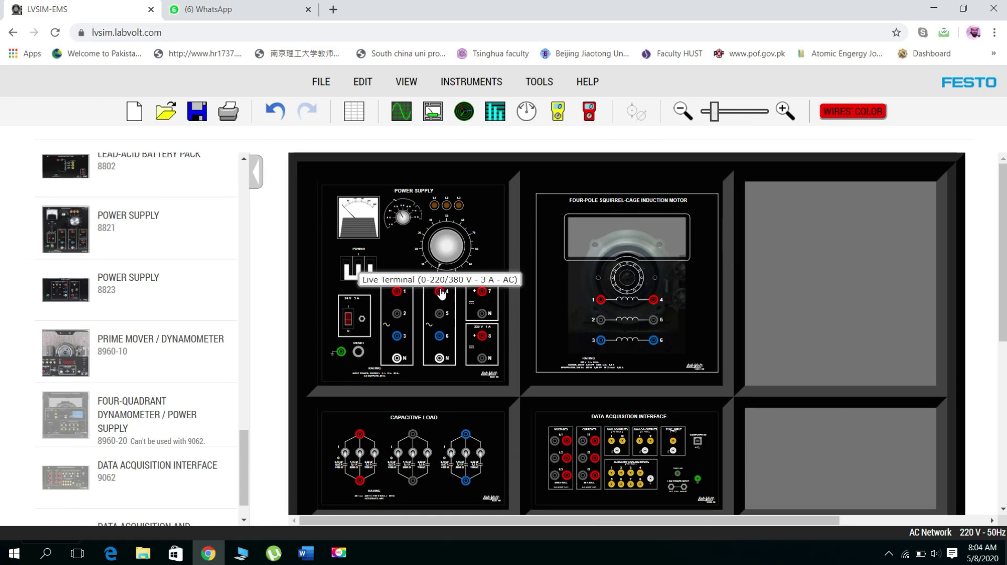
left_click_drag(441, 293, 594, 444)
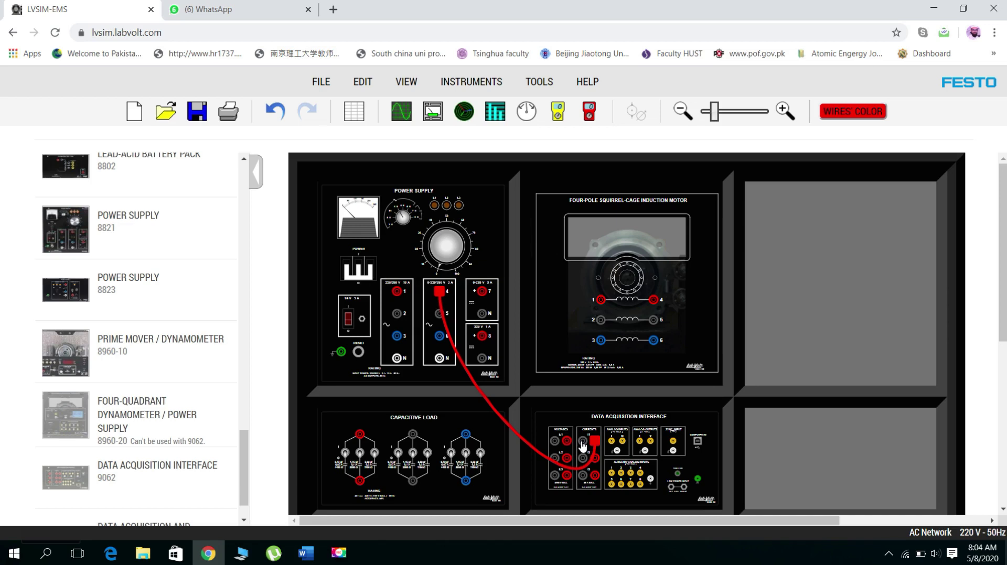
left_click_drag(583, 446, 602, 303)
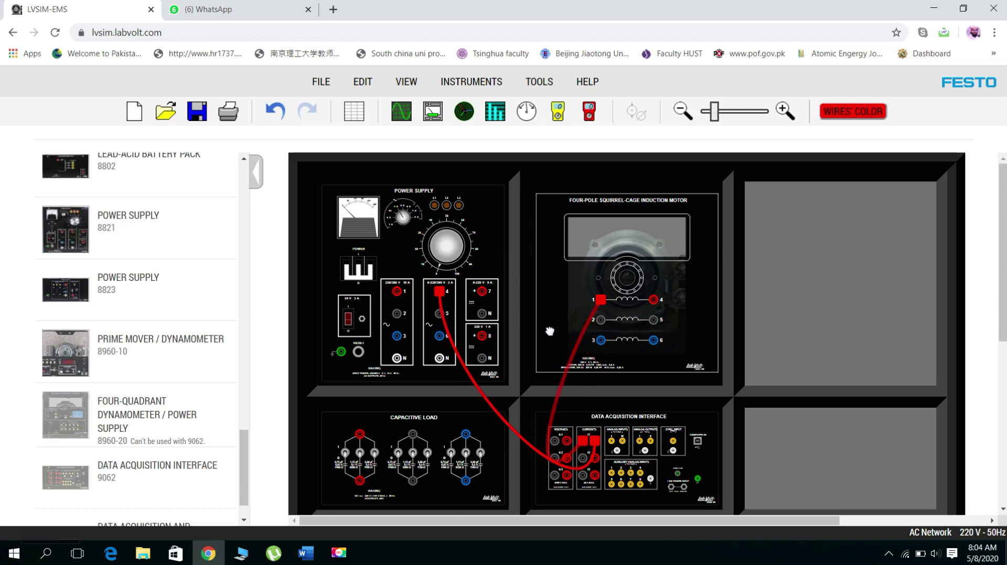
Wire Power Supply terminals 5 and 6 through current inputs I2 and I3 to motor terminals 2 and 3
left_click_drag(440, 317, 594, 458)
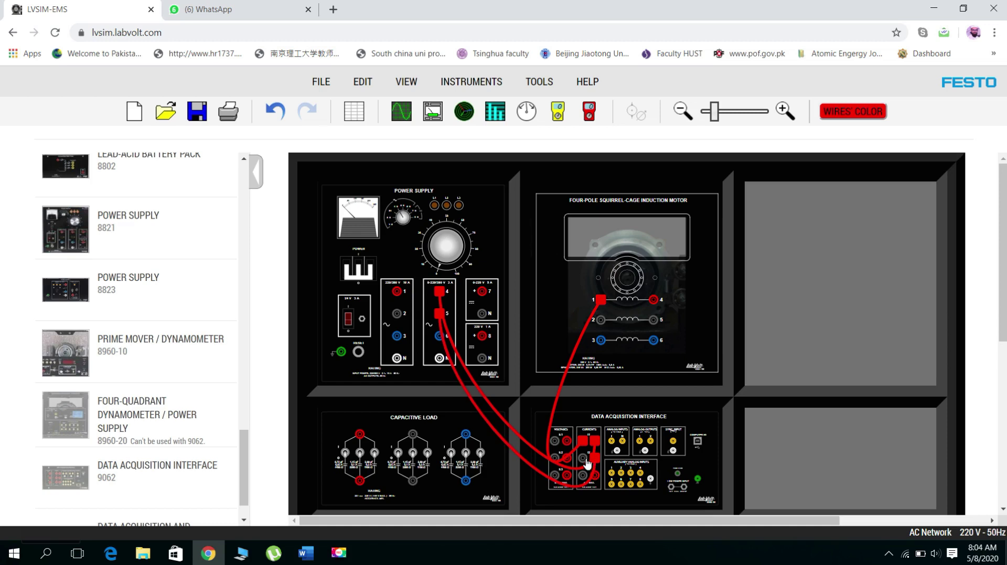
left_click_drag(582, 459, 601, 321)
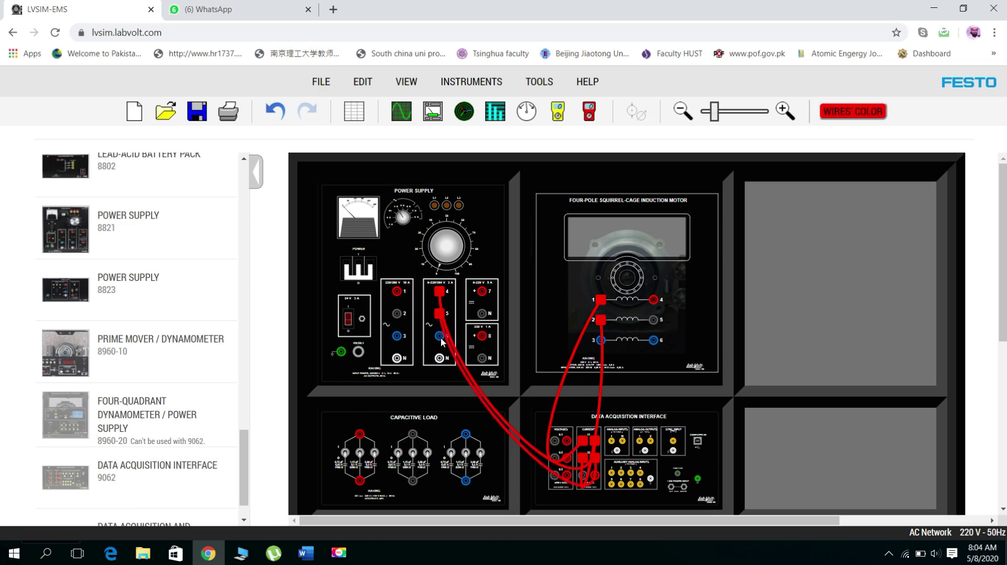
left_click_drag(441, 340, 594, 480)
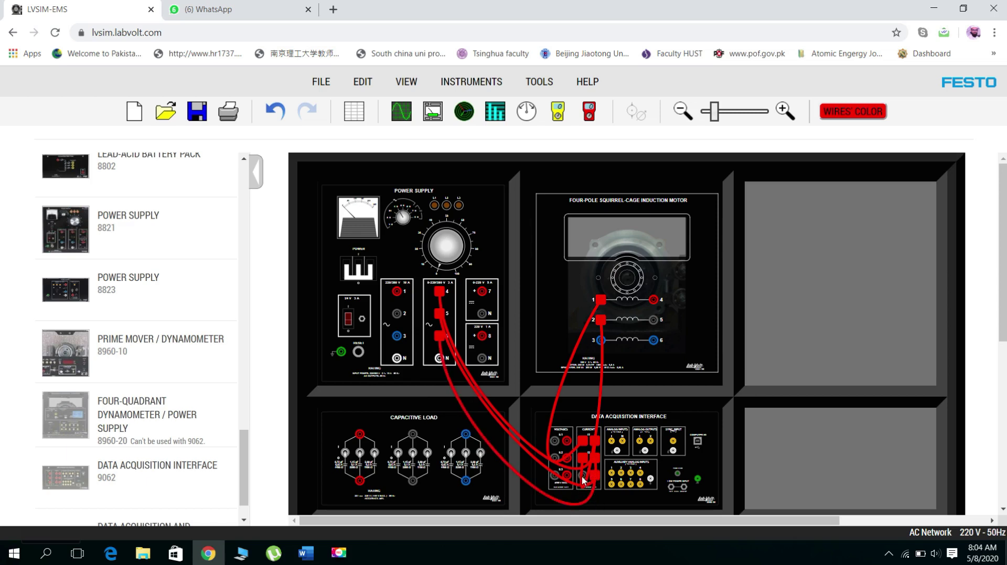
left_click_drag(584, 478, 608, 349)
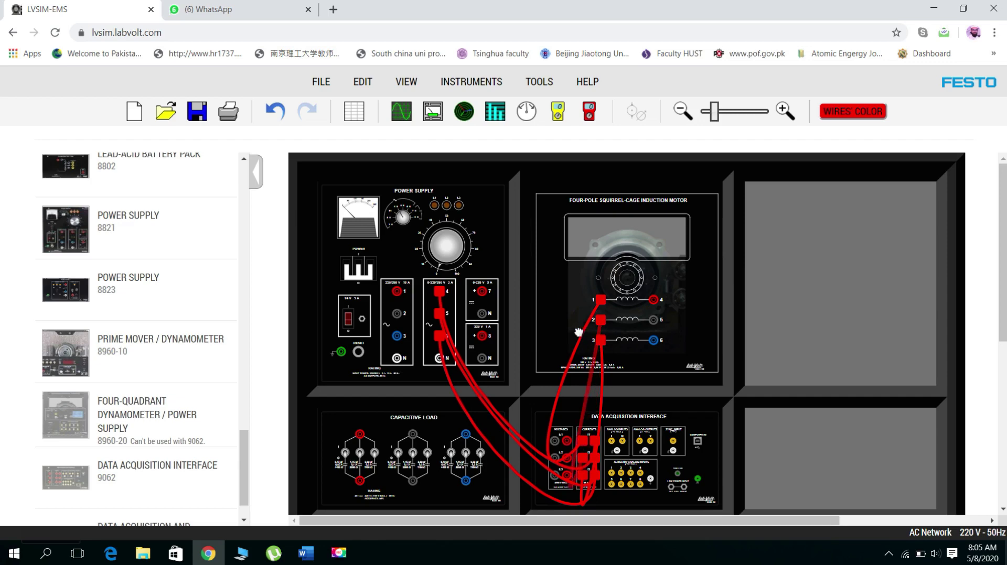
Switch to the PDU-Manual document in Word, examine the capacitor and motor circuit diagram, and return to the LVSIM-EMS simulation in Chrome
left_click(316, 552)
scroll(540, 274, "up", 15)
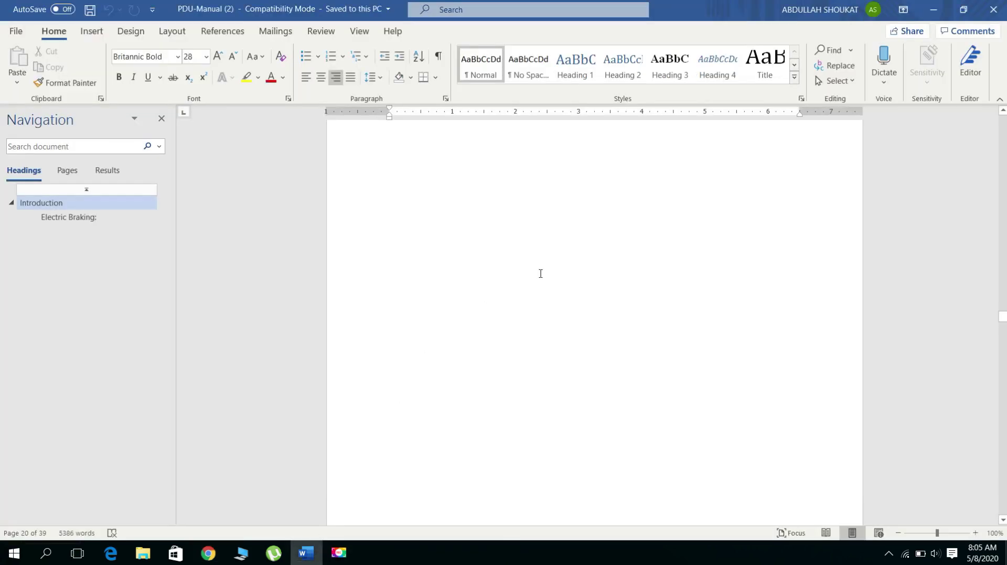
scroll(541, 273, "up", 20)
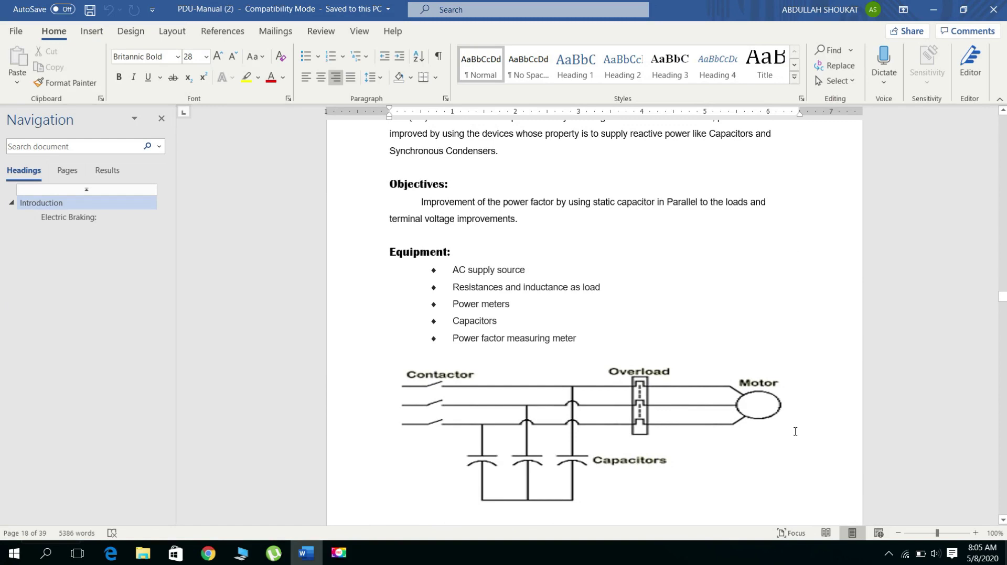
left_click(338, 552)
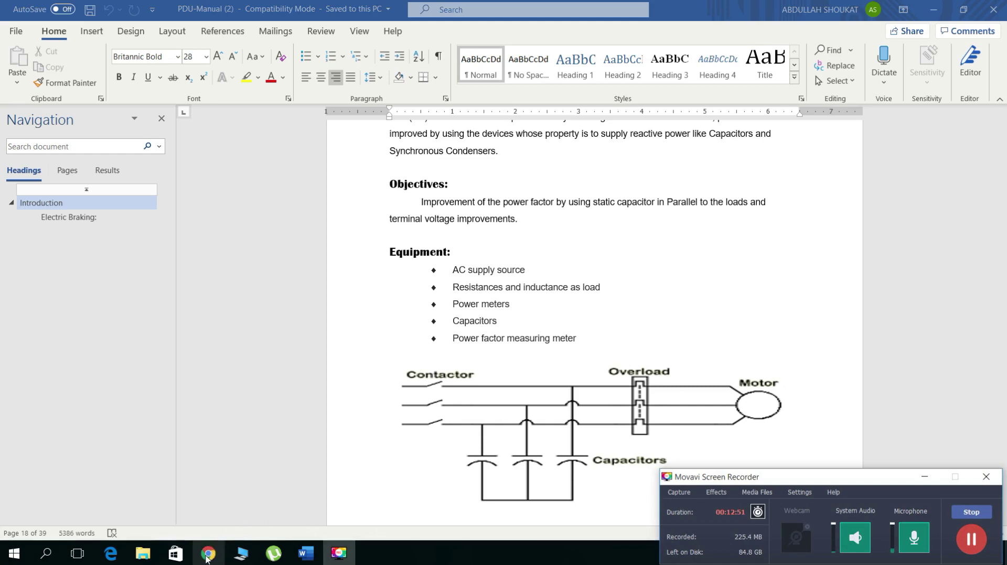
mouse_move(208, 557)
left_click(221, 501)
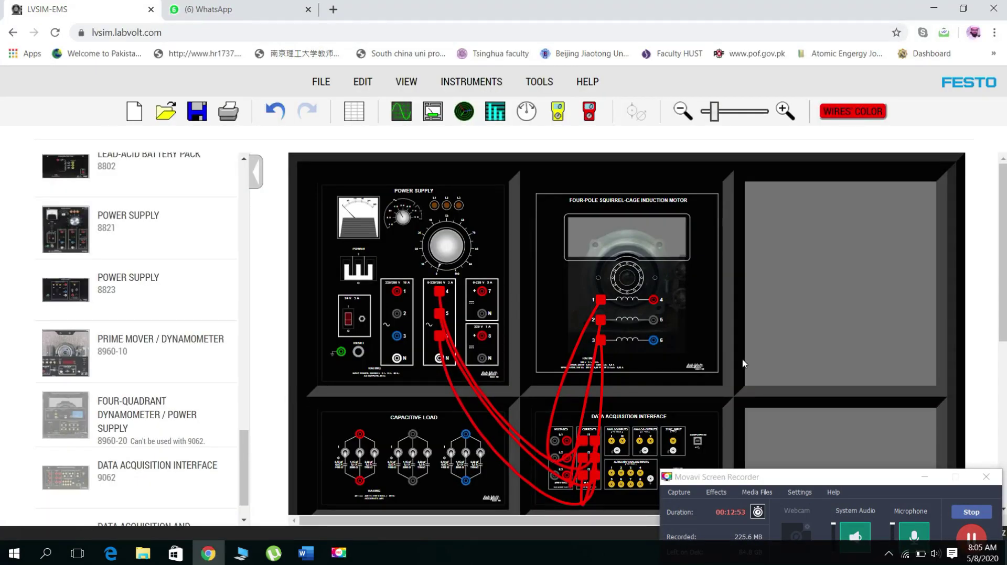
left_click(925, 477)
Join motor terminals 4, 5 and 6 by wiring 4 to 5 and 5 to 6, and pull the wires apart
left_click_drag(654, 303, 655, 341)
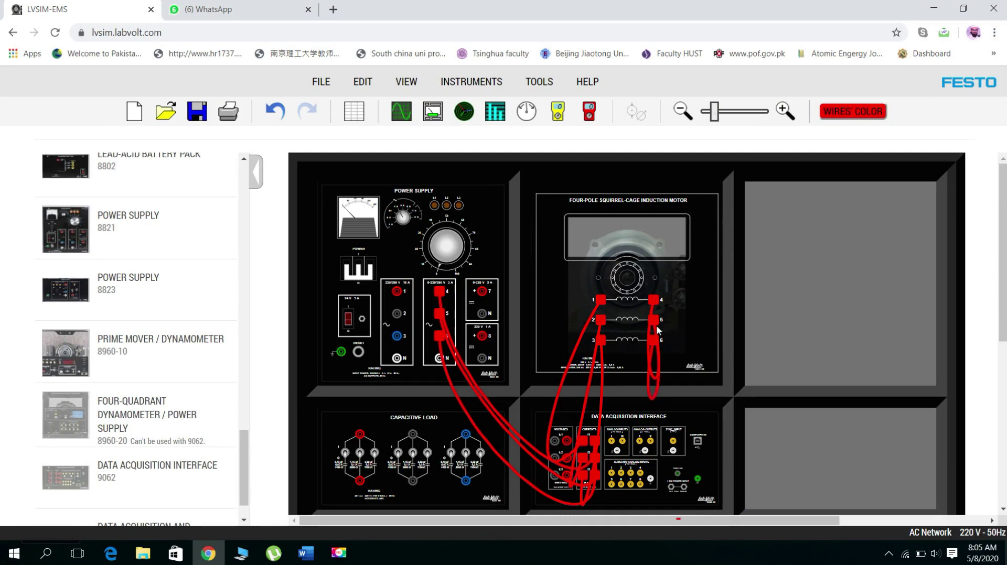
mouse_move(651, 346)
left_mouse_down()
mouse_move(693, 346)
mouse_move(668, 344)
left_mouse_up()
left_click_drag(651, 341, 718, 330)
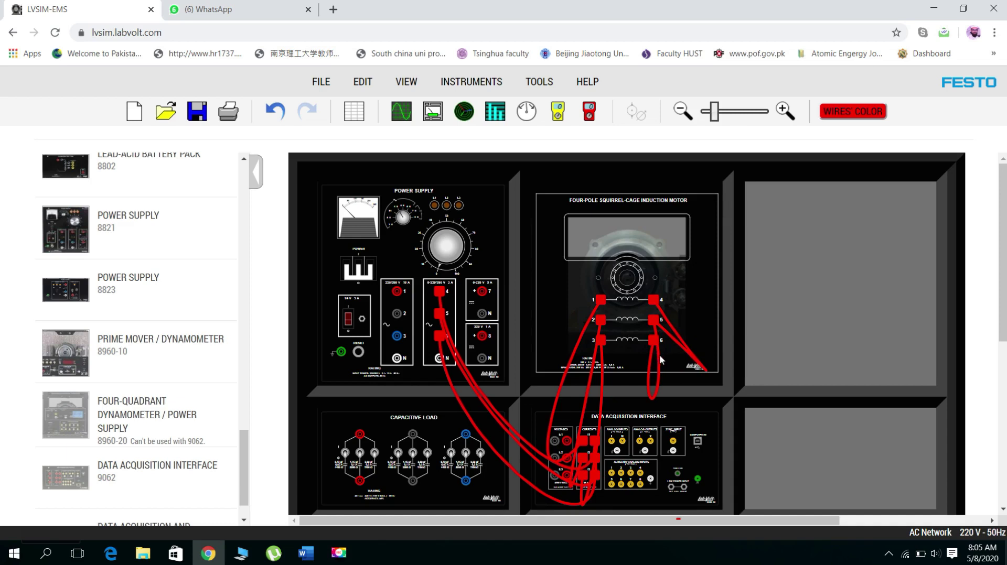
left_click_drag(660, 356, 659, 328)
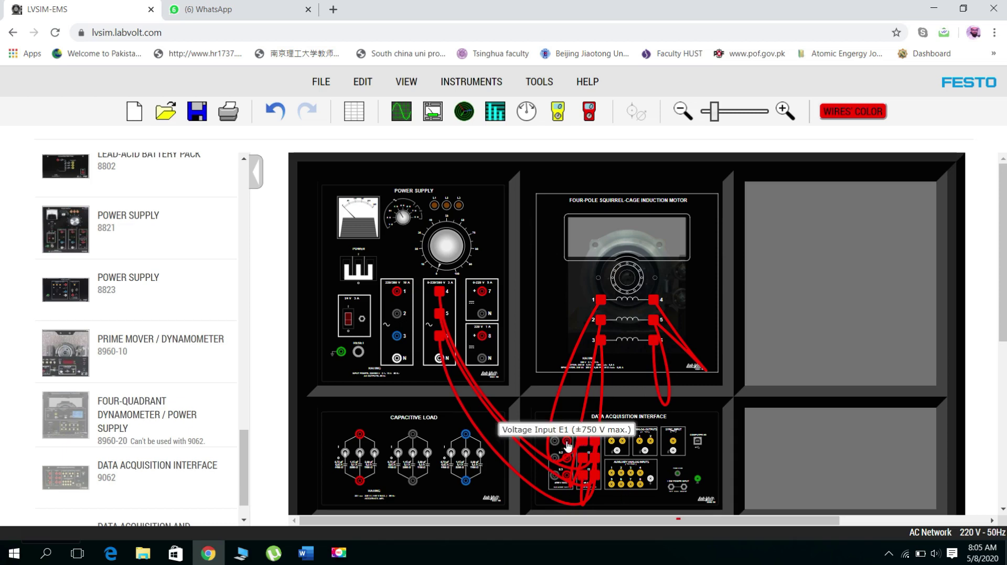
Wire voltage input E1 across motor terminals 1 and 4, and connect the 24 V output to the interface's low power input
left_click_drag(568, 445, 602, 302)
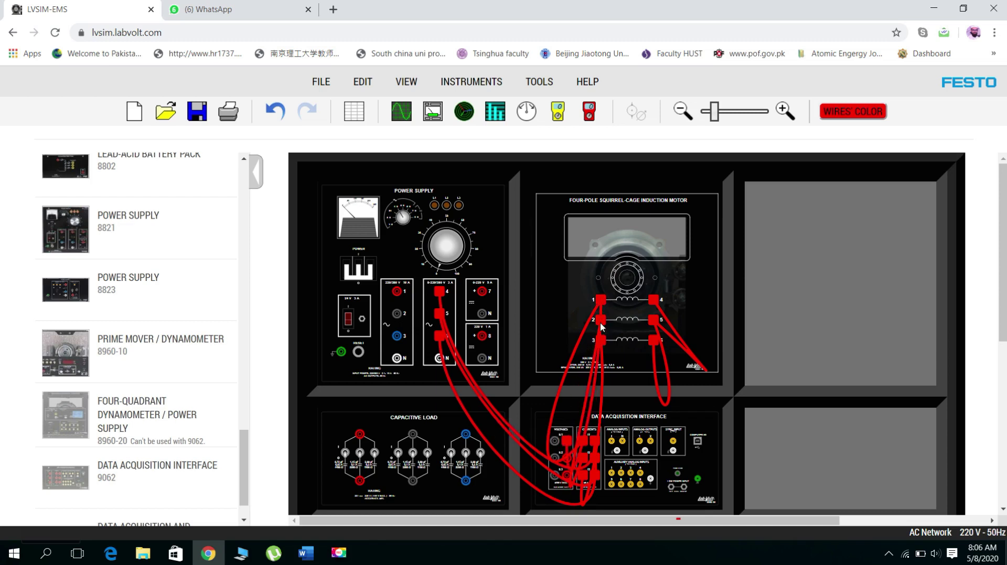
left_click_drag(555, 443, 654, 300)
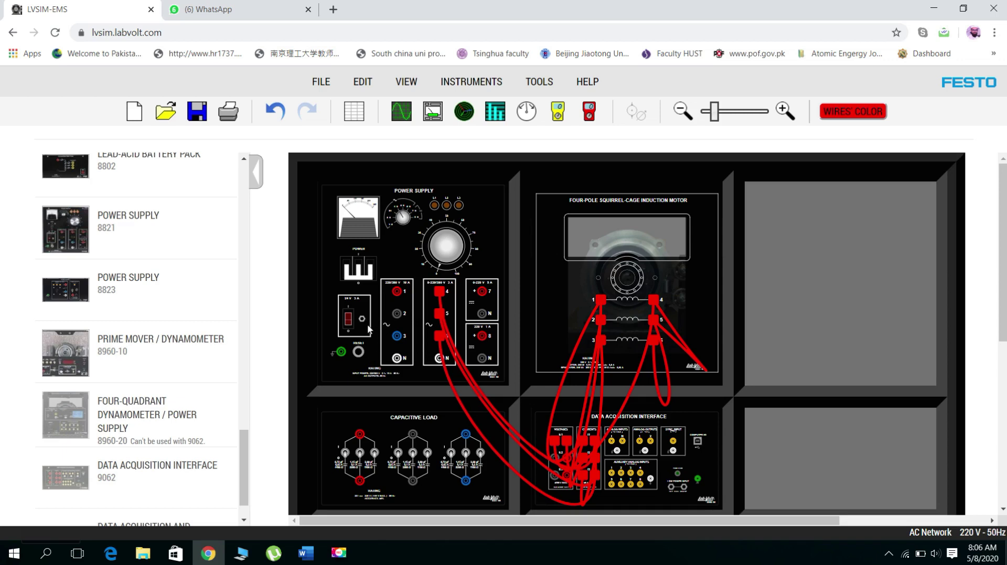
left_click_drag(362, 319, 672, 487)
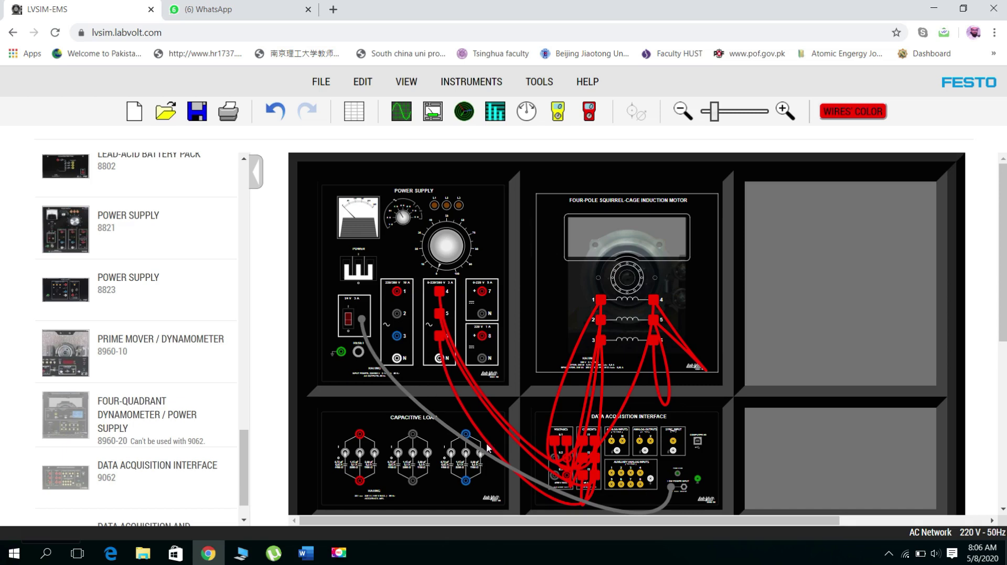
Switch on the Power Supply's 24 V output and main power, and raise the voltage control knob to about 60
left_click(348, 321)
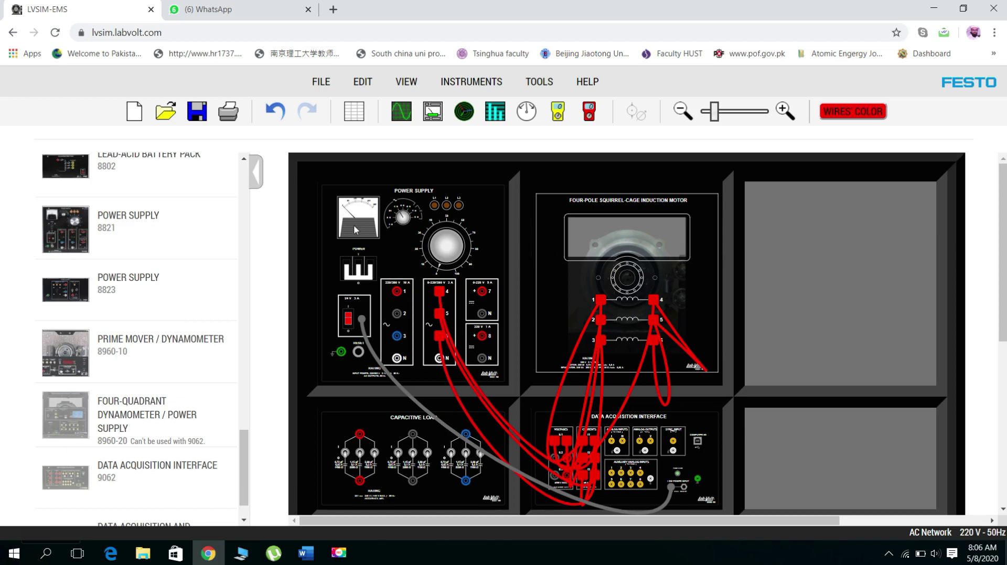
left_click(360, 282)
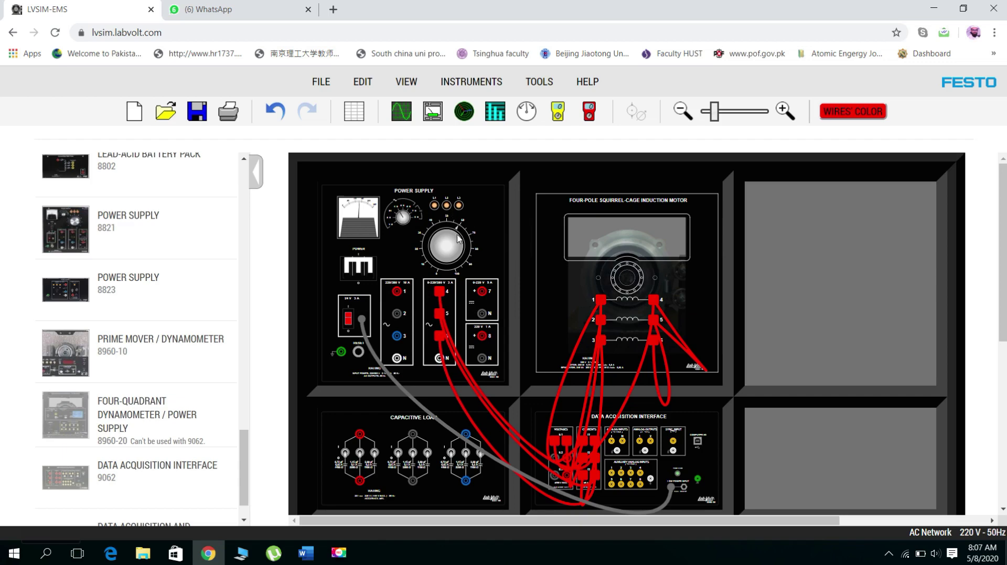
left_click(783, 111)
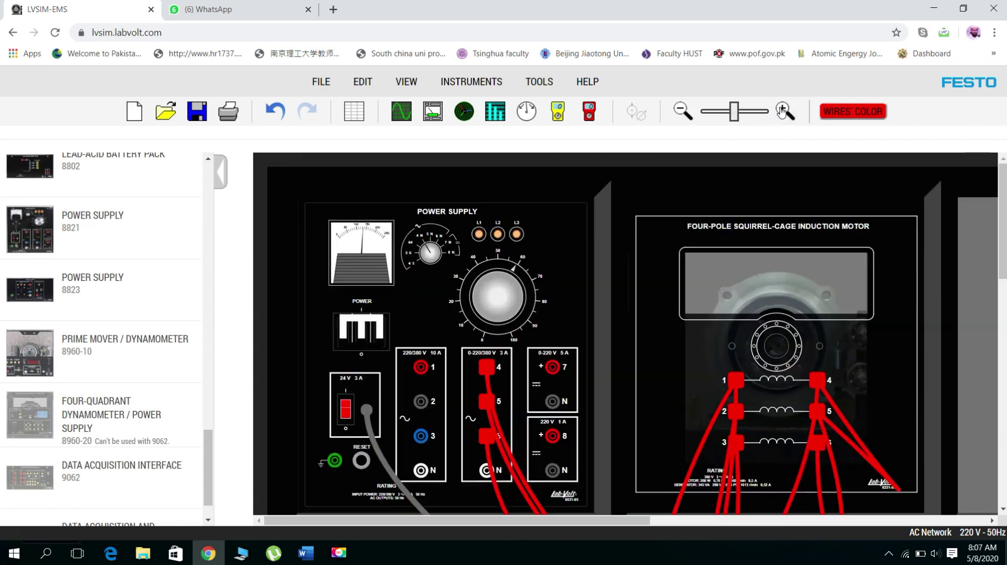
left_click(783, 111)
left_click(783, 111)
left_click(783, 111)
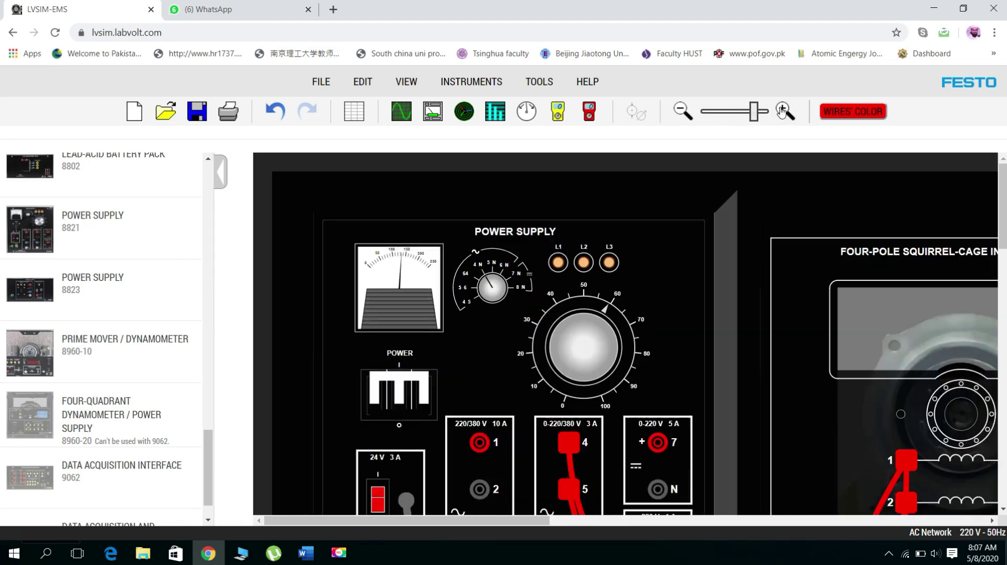
left_click(783, 112)
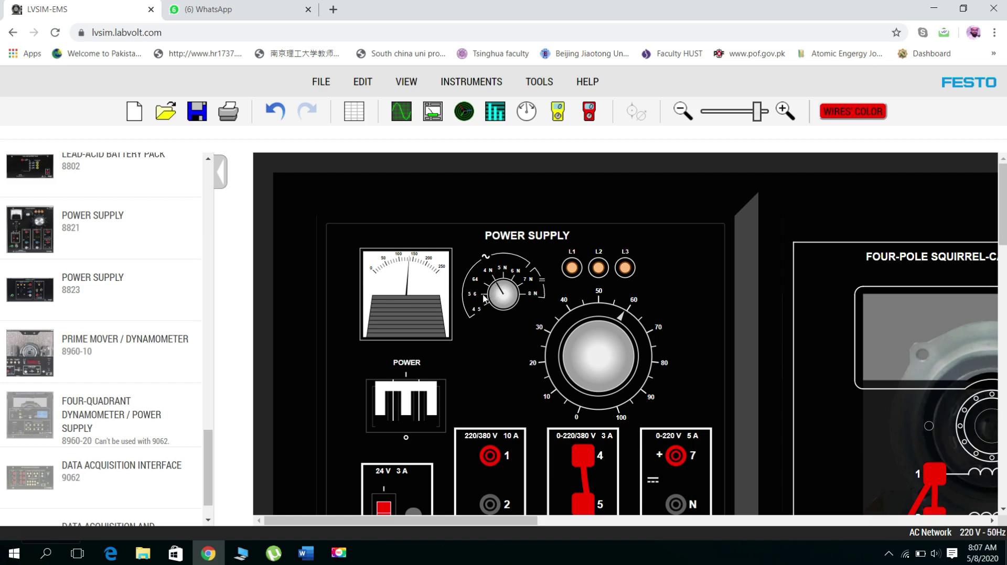
Raise the Power Supply's voltage control knob to about 95 and open the Metering instrument
left_click_drag(614, 327, 617, 466)
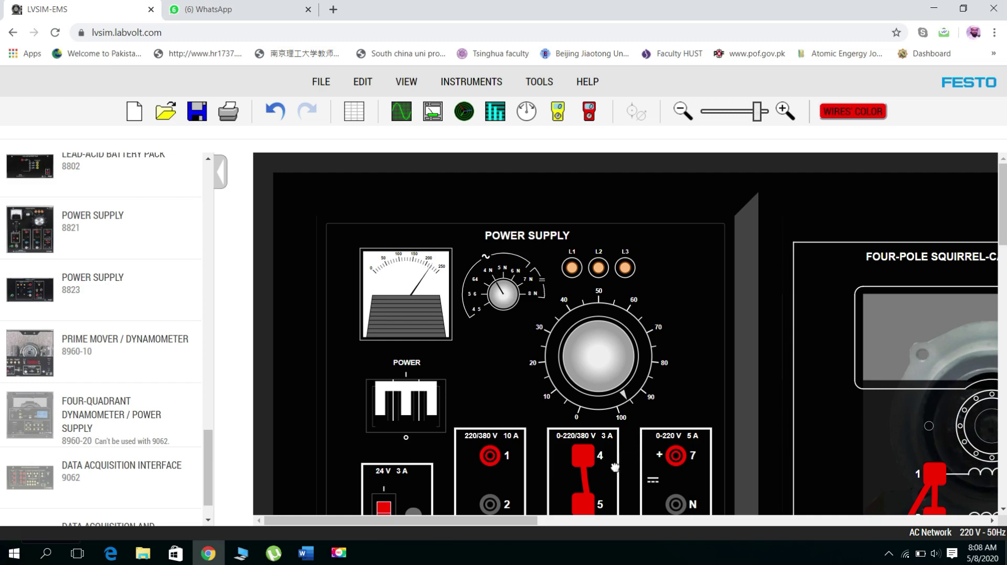
left_click(680, 109)
left_click(680, 110)
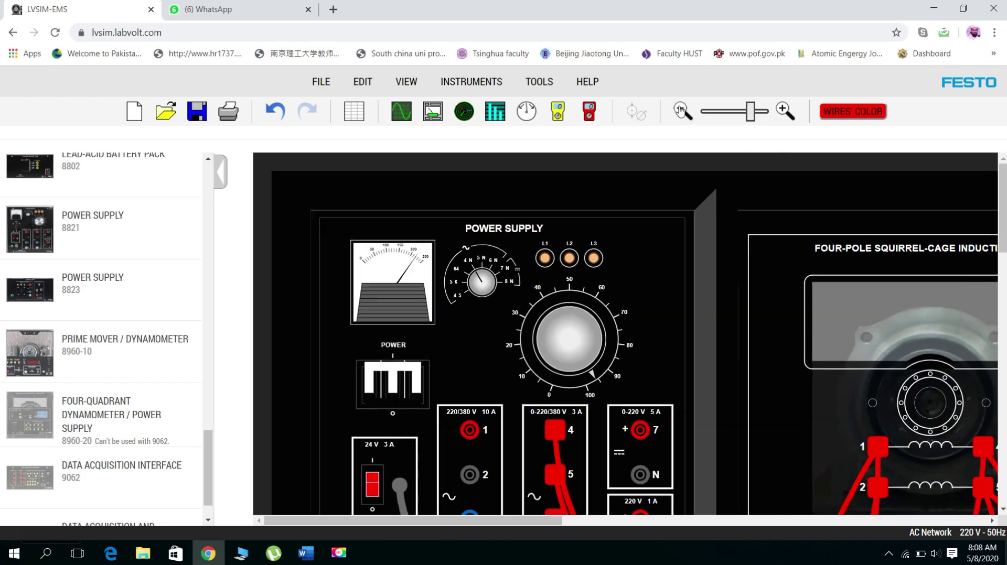
left_click(680, 110)
left_click(680, 110)
left_click(681, 112)
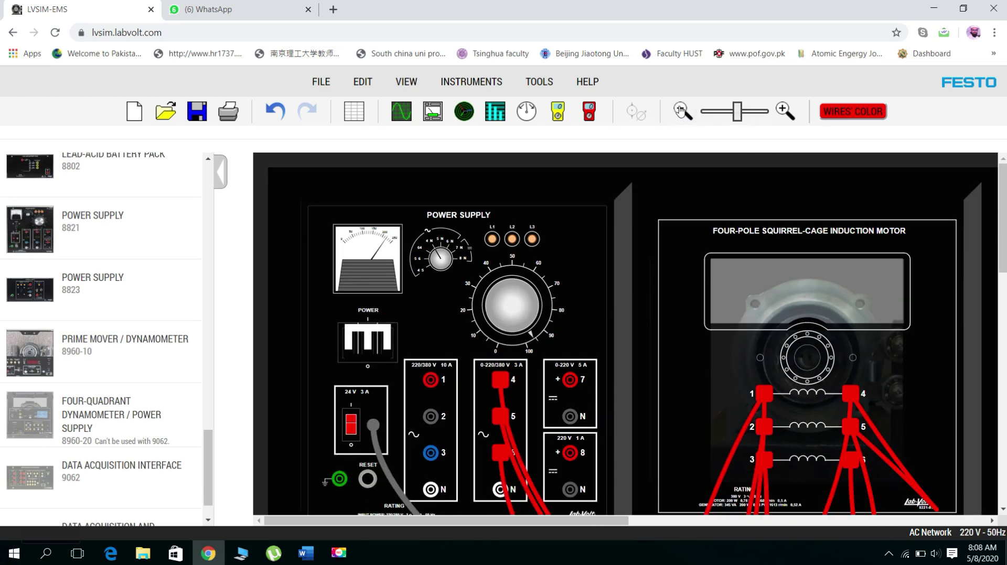
left_click(682, 112)
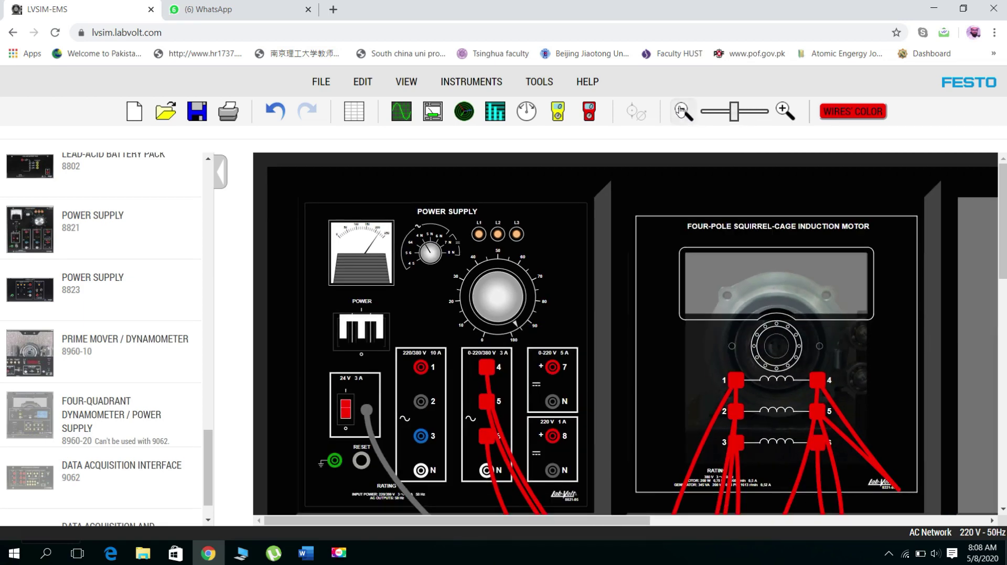
left_click(682, 112)
left_click(681, 112)
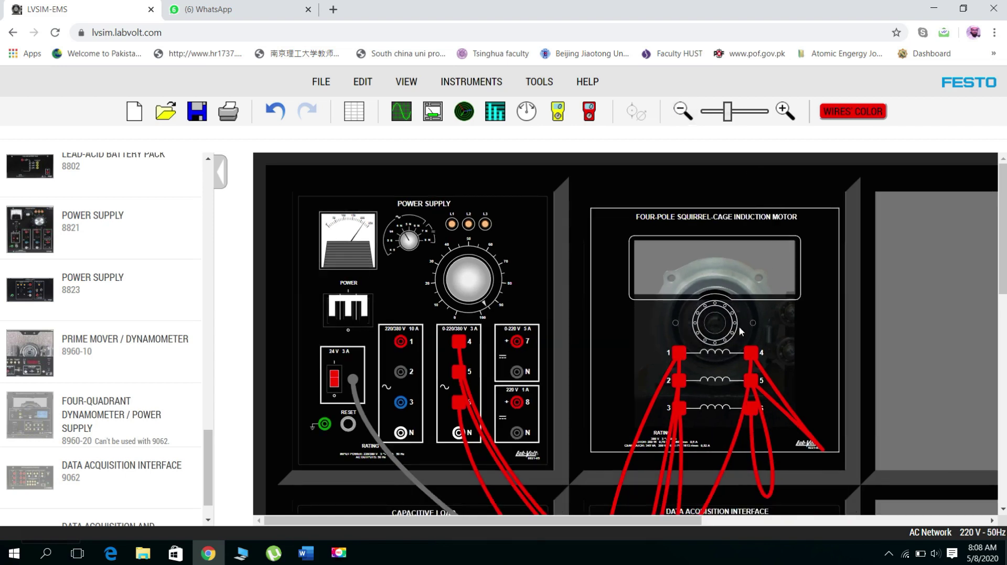
left_click(682, 112)
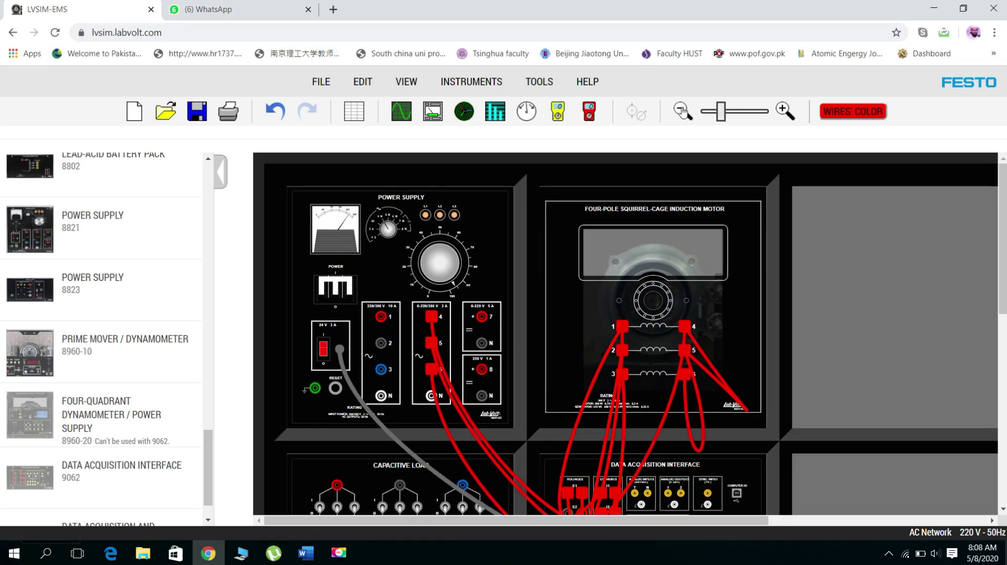
left_click(683, 111)
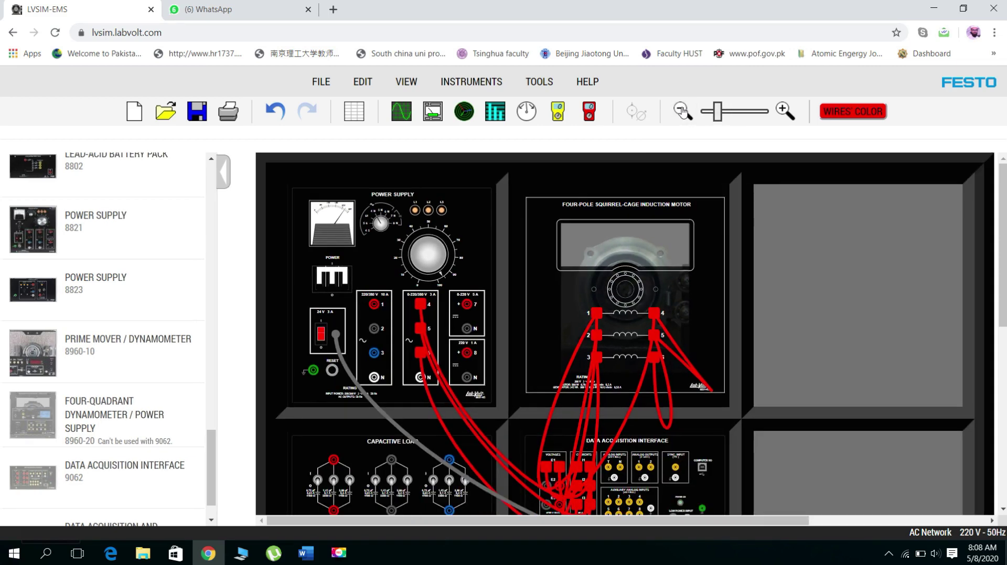
left_click(682, 111)
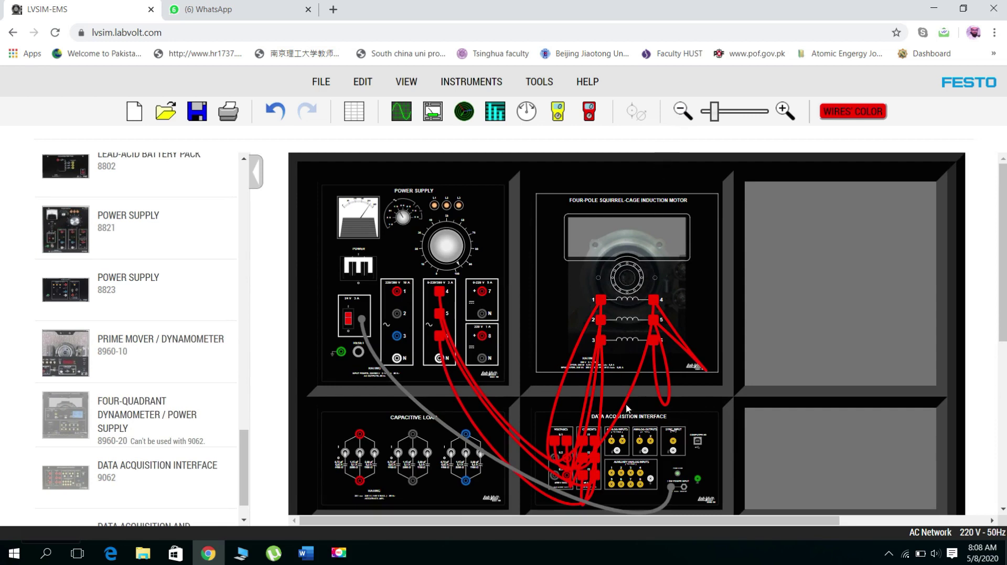
left_click(433, 116)
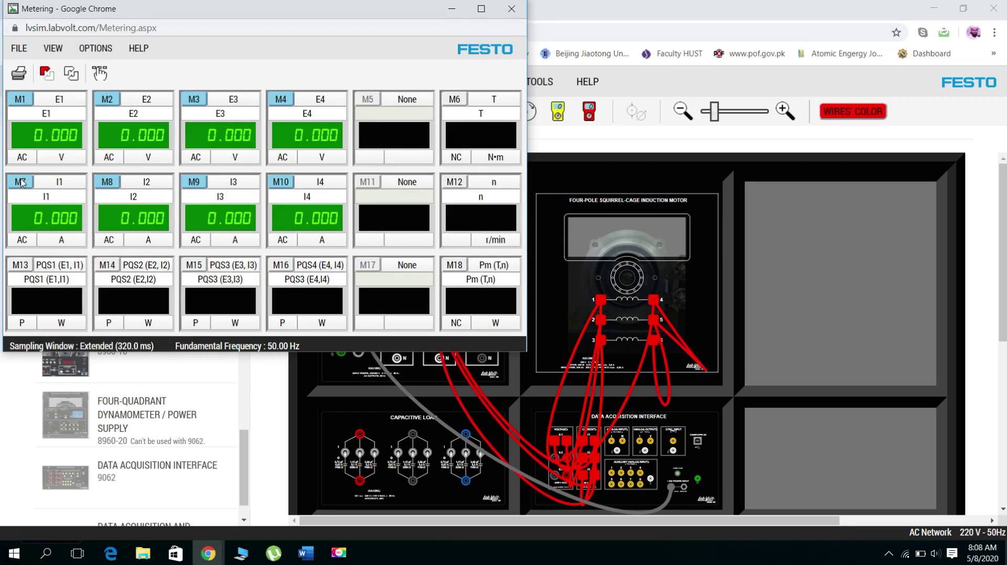
Turn off meters M10, M4, M2 and M3, and turn on power meter M13 for PQS1 (E1, I1)
left_click(280, 182)
left_click(281, 99)
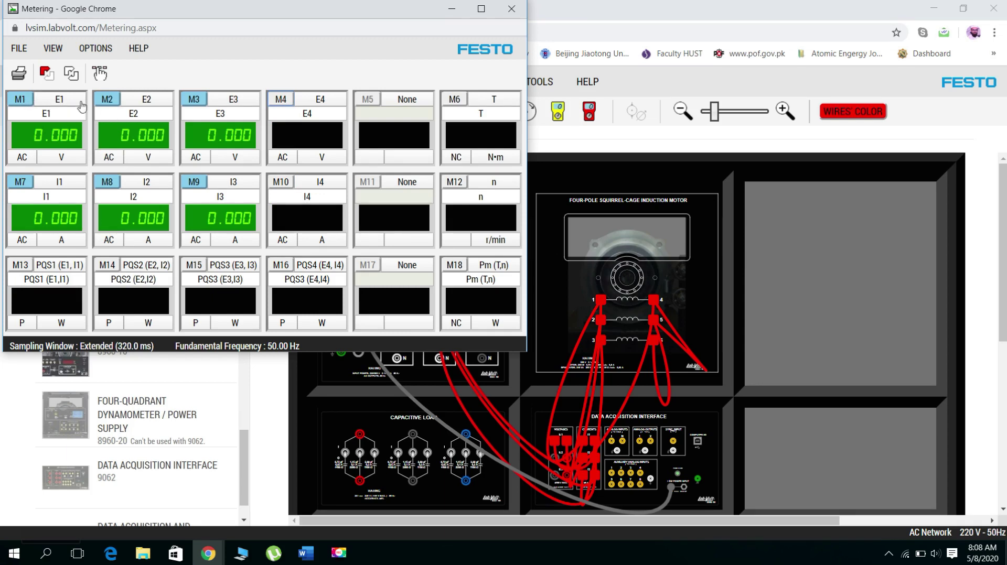
left_click(106, 102)
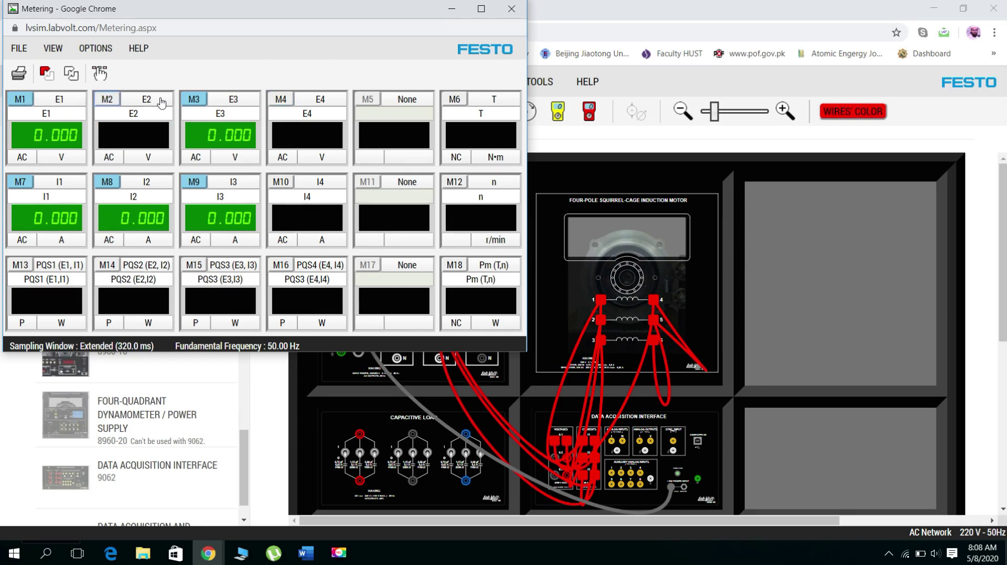
left_click(201, 103)
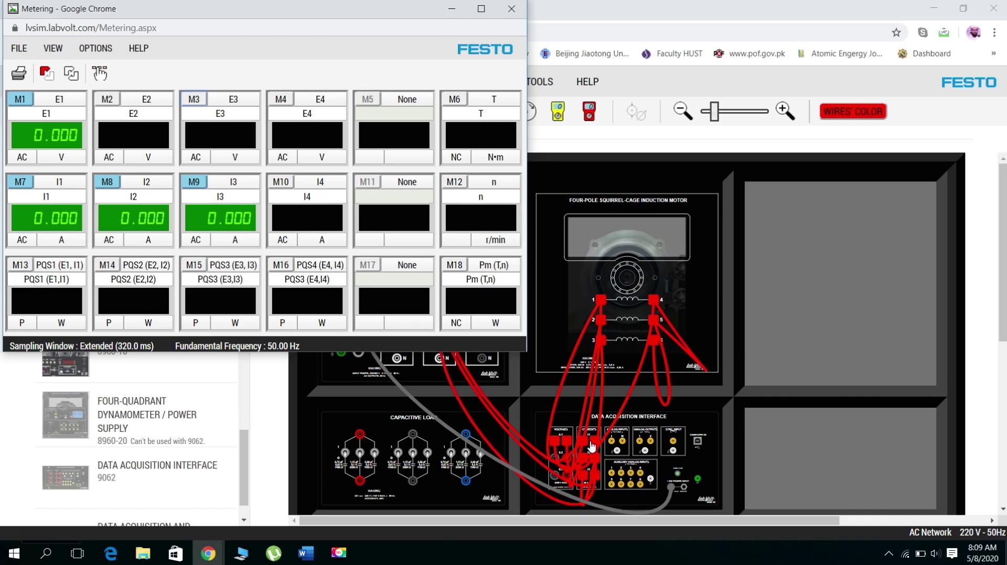
left_click(22, 267)
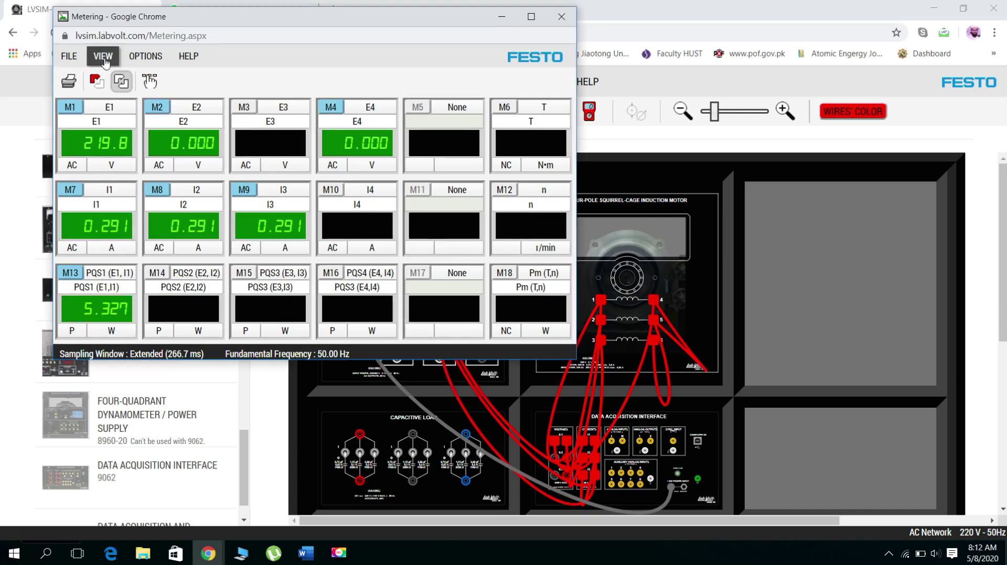
Change meter M1 to the Power Factor type with the PF (E1, I1) function
left_click(105, 62)
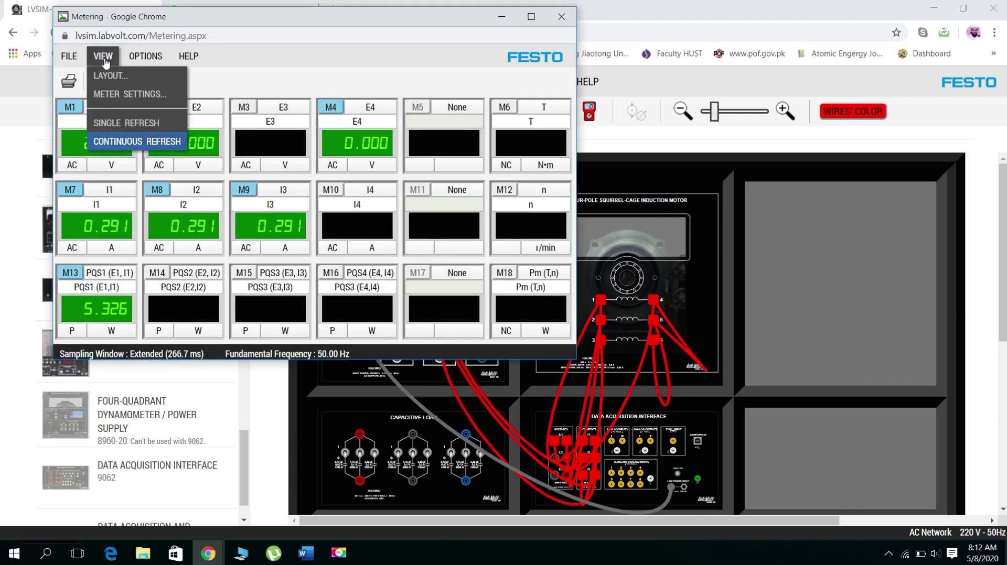
left_click(117, 95)
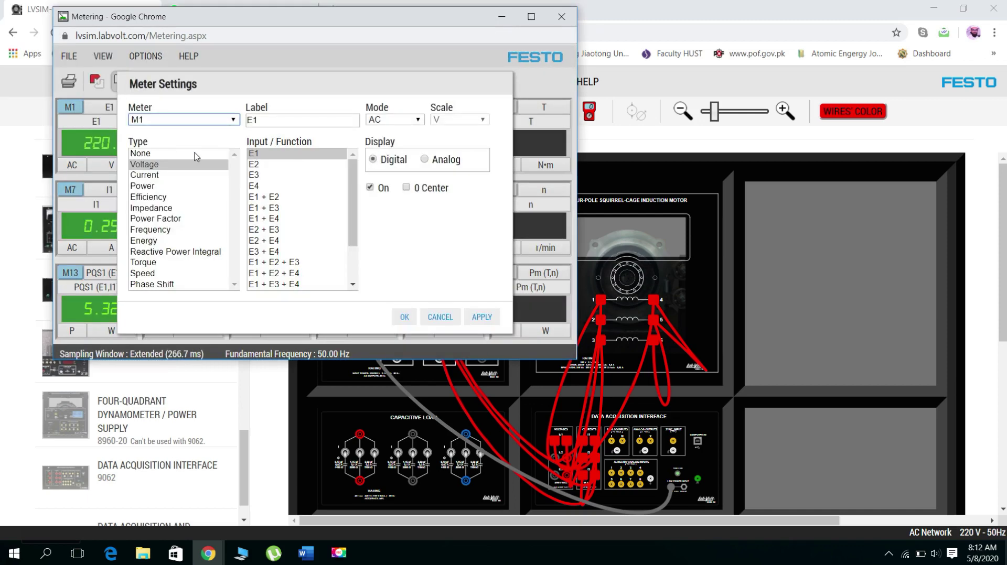
left_click(148, 220)
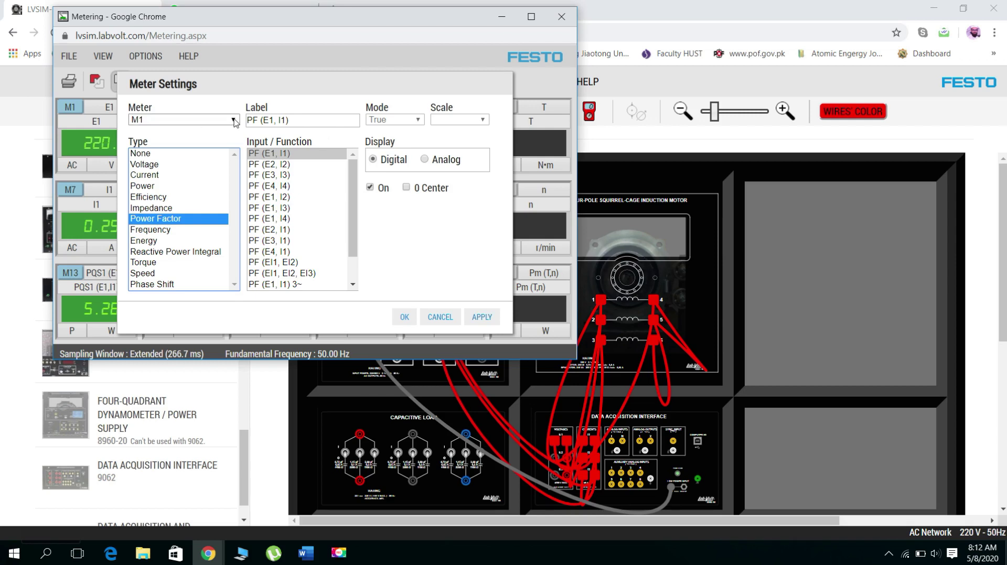
left_click(234, 121)
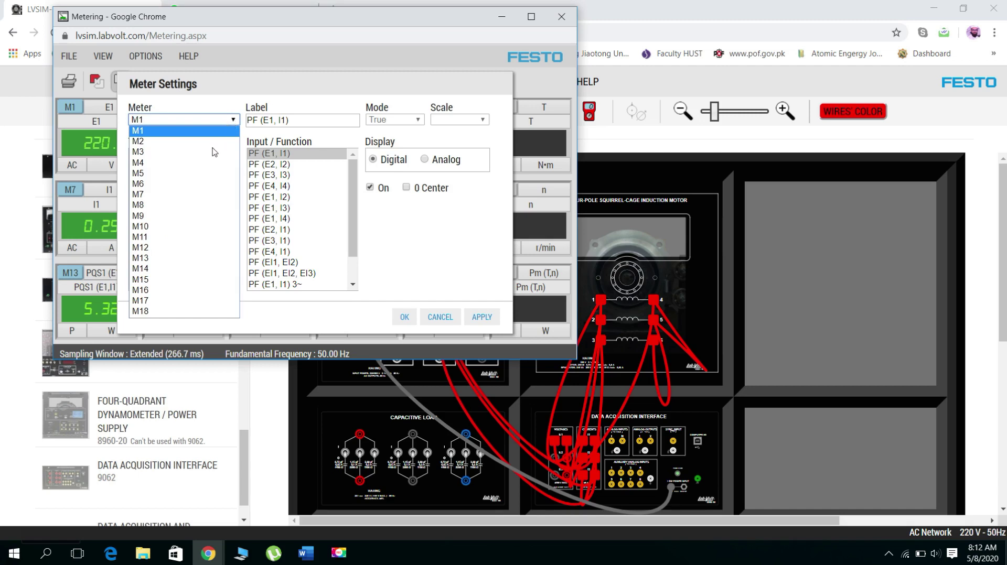
left_click(181, 141)
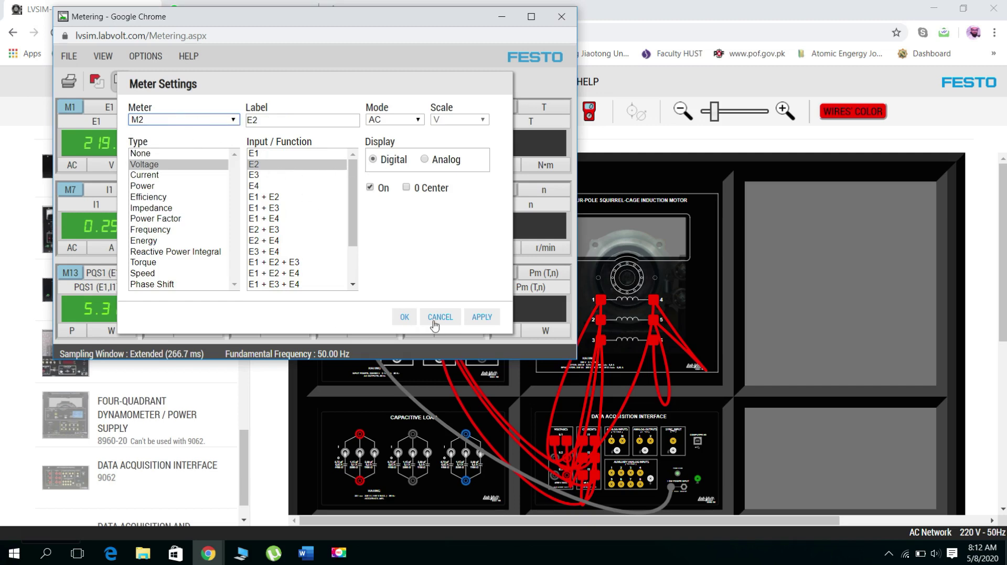
left_click(480, 318)
left_click(406, 317)
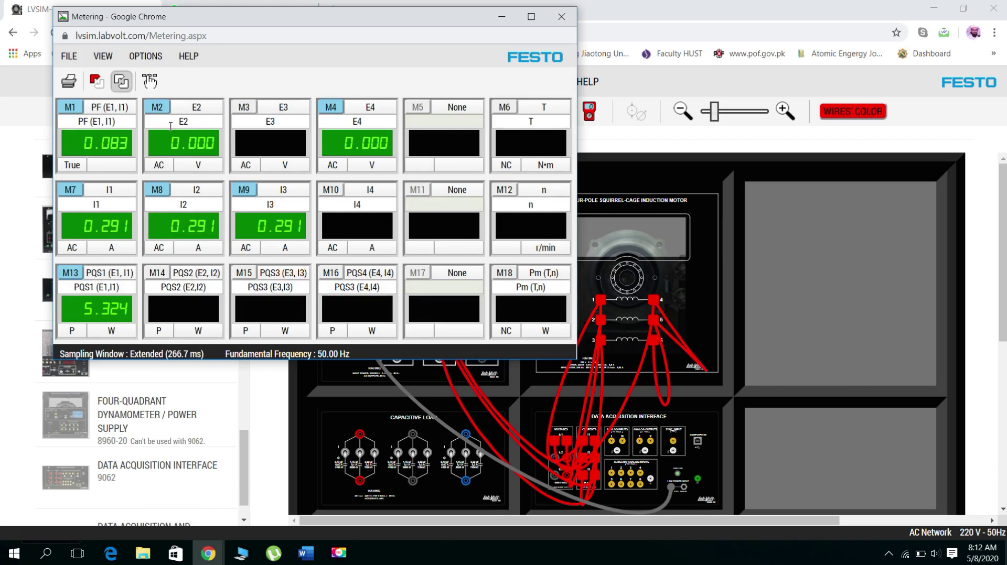
Turn off meter M4 and change meter M2 to the Power Factor type with the PF (E1, I1) function
left_click(335, 107)
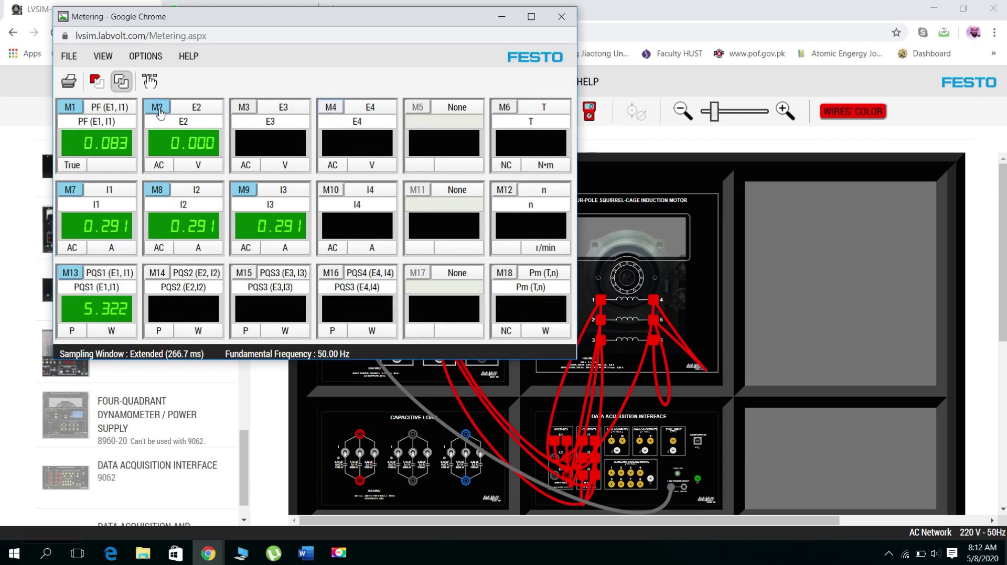
left_click(104, 57)
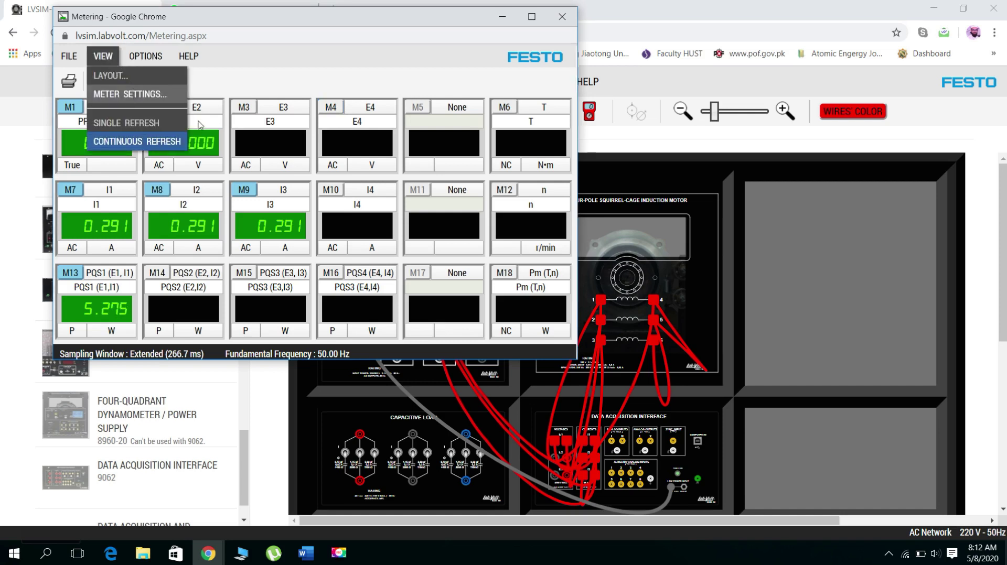
left_click(132, 94)
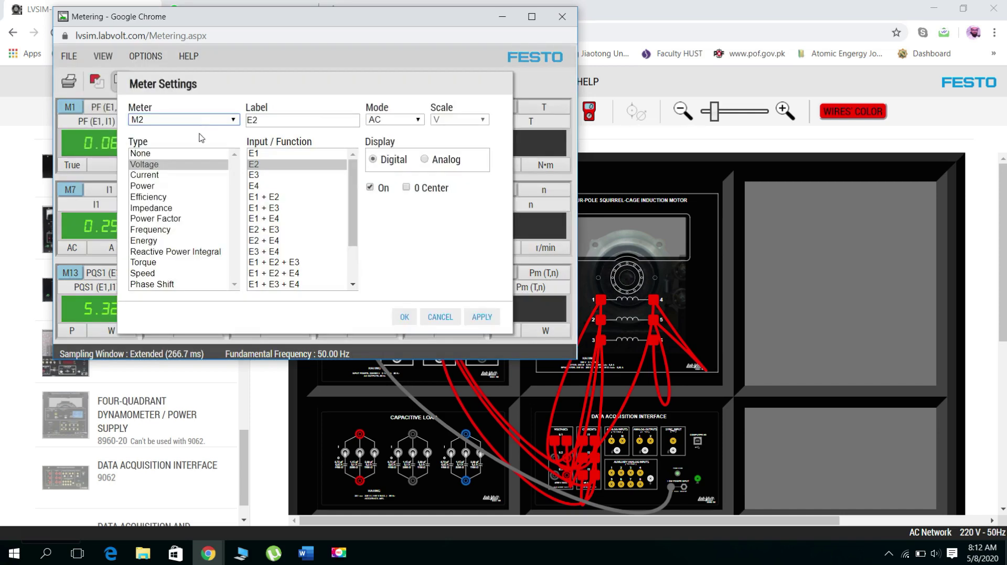
left_click(159, 219)
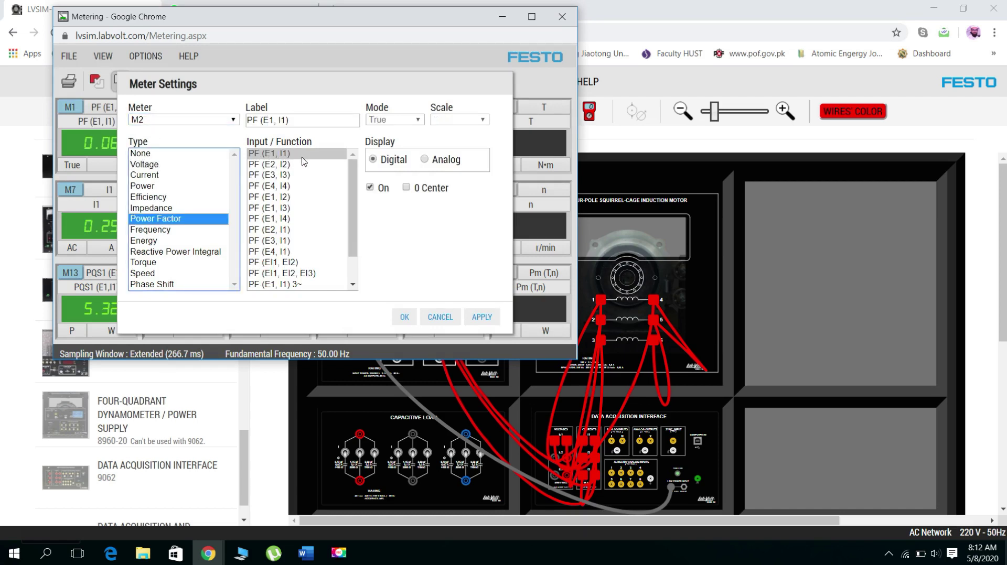
left_click(484, 318)
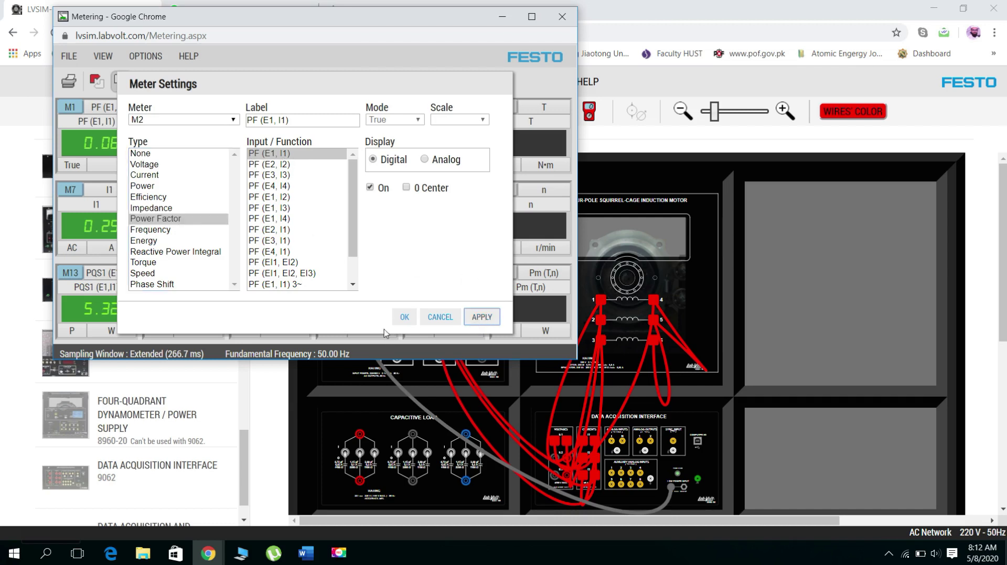
left_click(404, 318)
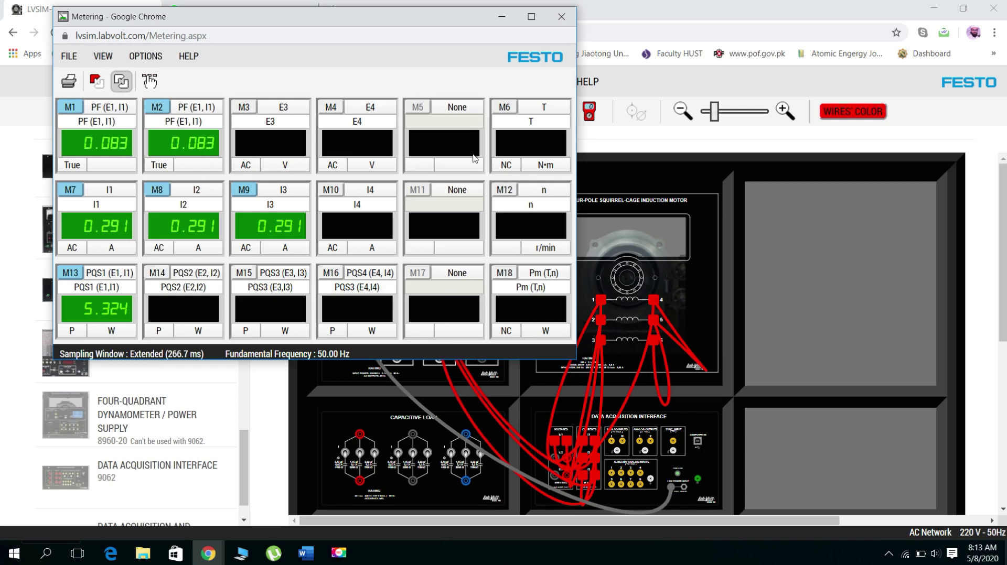
Minimise the Metering window and open the Data Table
mouse_move(364, 23)
left_mouse_down()
mouse_move(434, 16)
mouse_move(360, 15)
left_mouse_up()
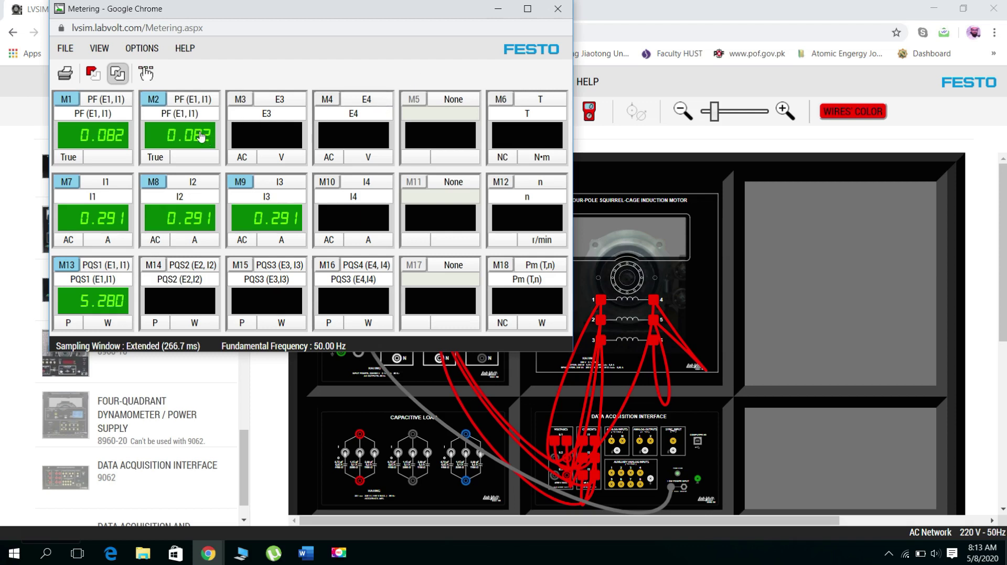
left_click(499, 8)
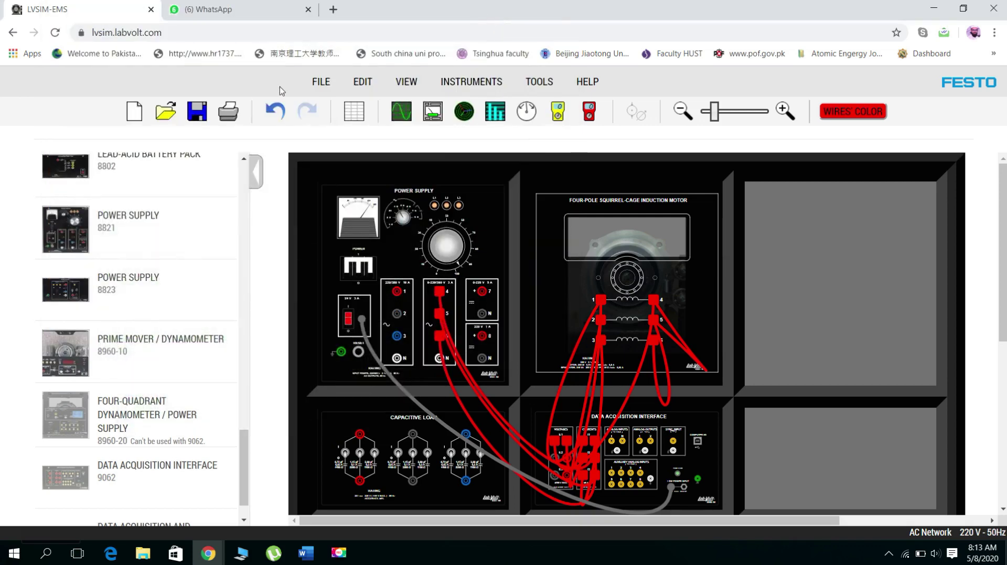
left_click(354, 111)
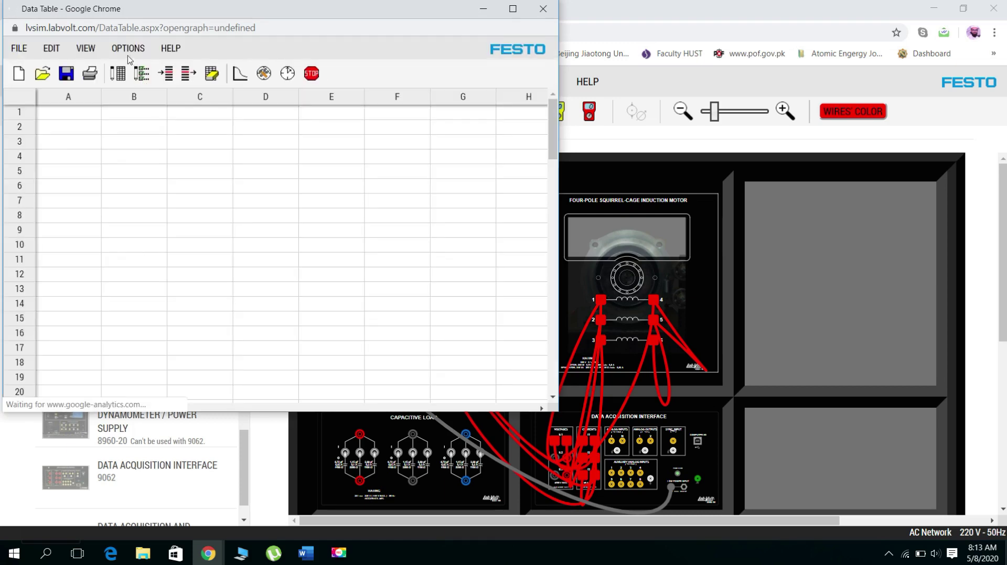
Set the Data Table to record both PF (E1, I1) meters, currents I1, I2 and I3, and PQS1 (E1,I1), accepting that the current table is cleared
left_click(128, 49)
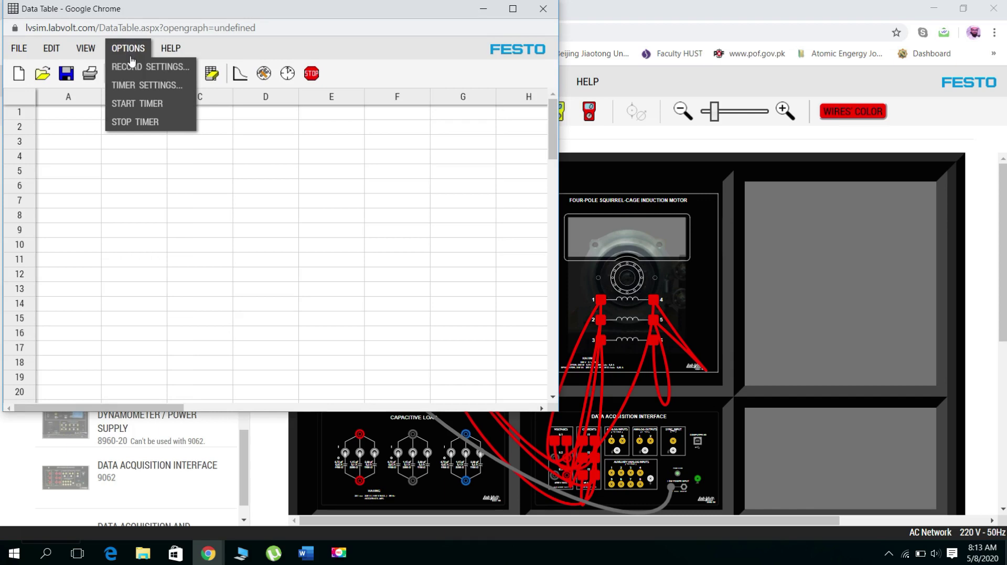
left_click(133, 69)
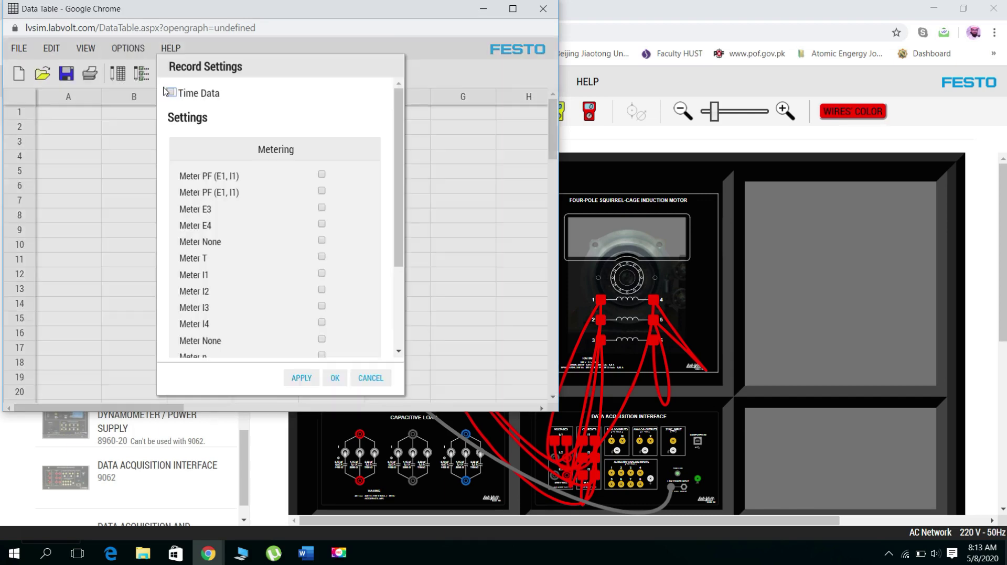
left_click(321, 174)
left_click(322, 192)
left_click(321, 272)
left_click(321, 290)
left_click_drag(399, 213, 398, 315)
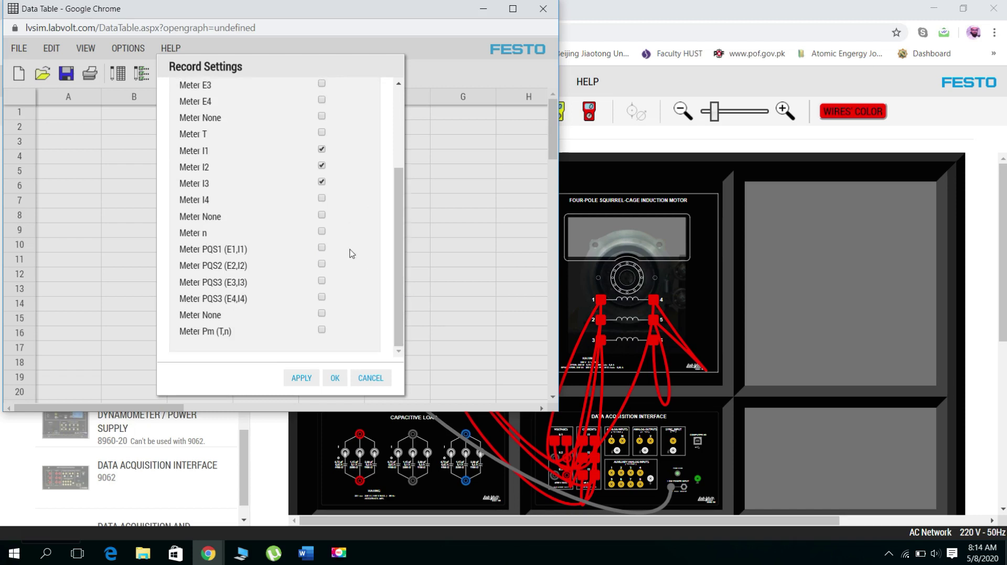
left_click(322, 249)
left_click_drag(400, 219, 401, 149)
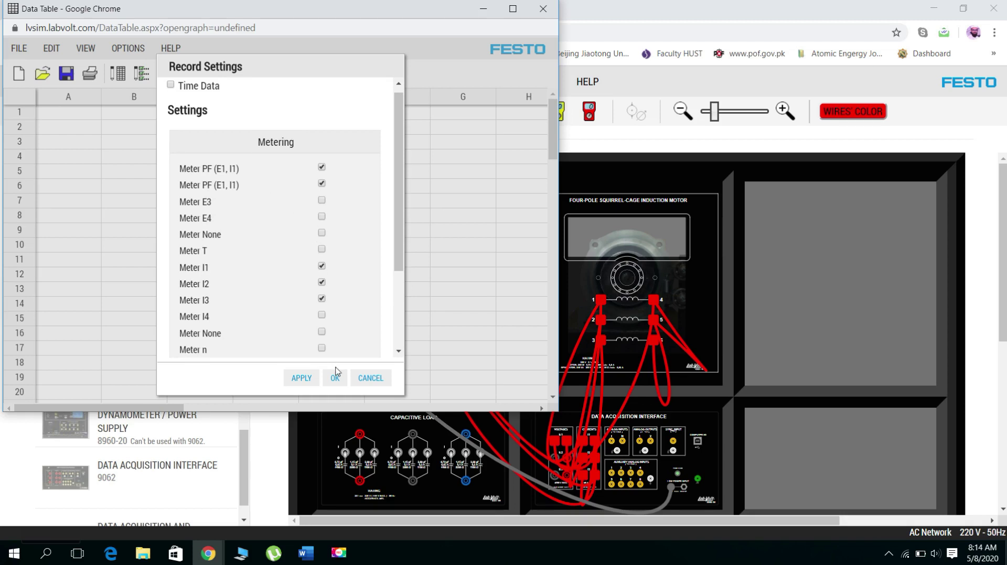
left_click(303, 379)
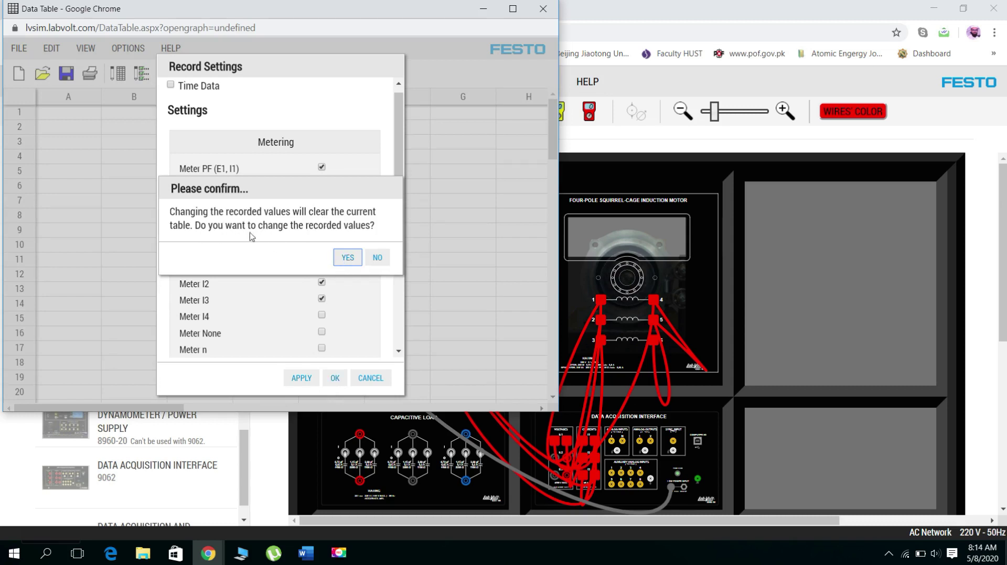
left_click(348, 258)
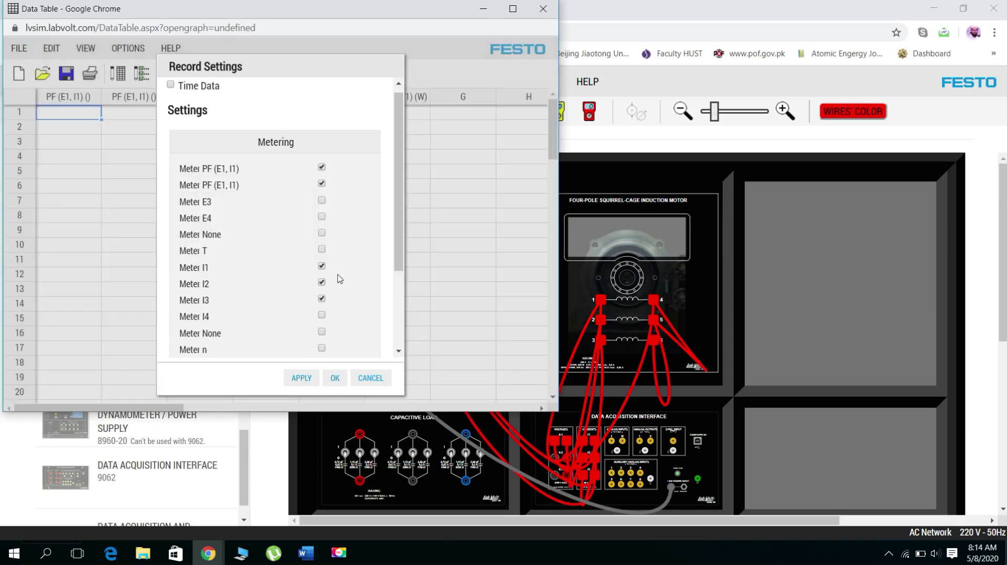
left_click(306, 379)
left_click(334, 379)
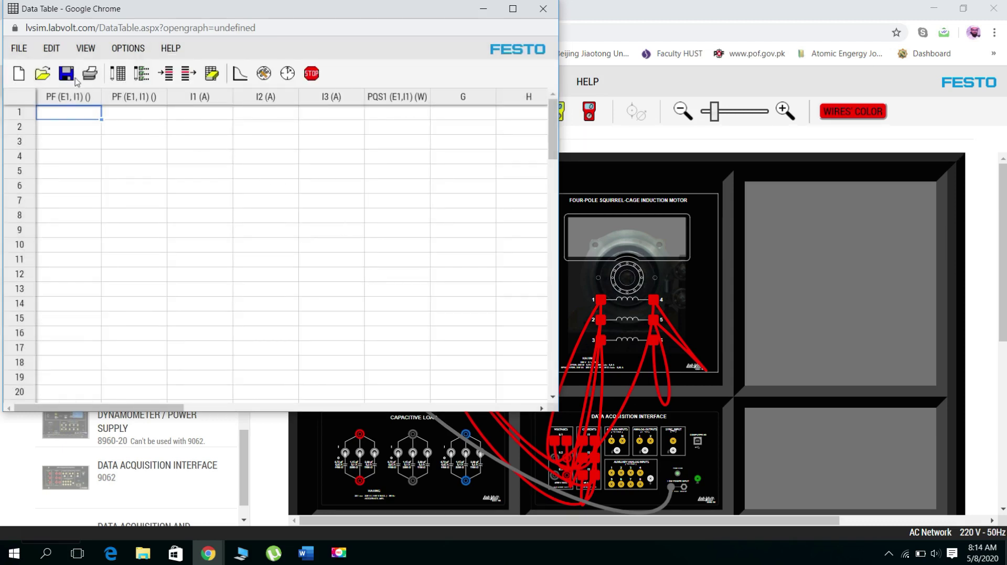
Move the Data Table window aside, minimise it and bring back the Metering window
left_click_drag(273, 11, 589, 50)
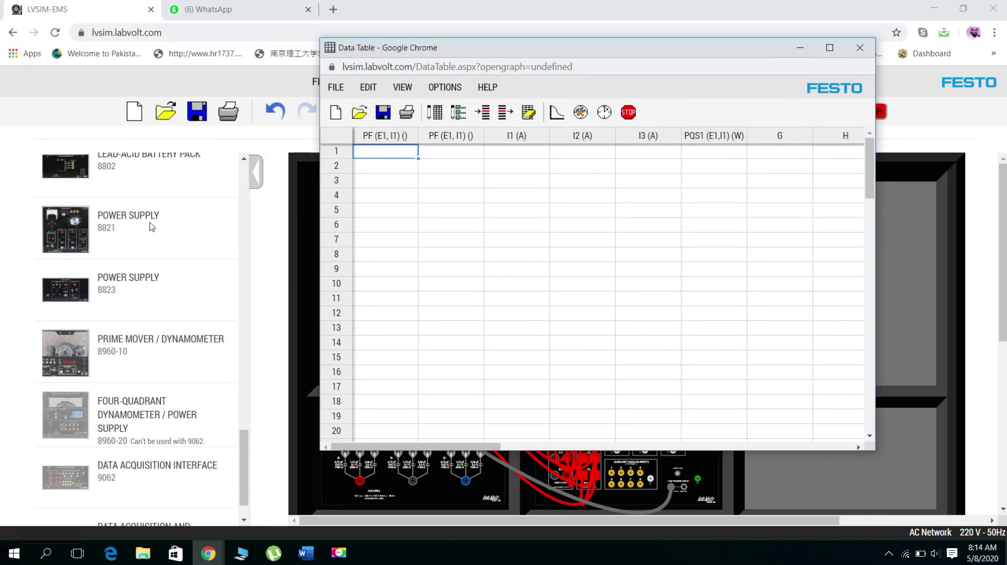
left_click(799, 51)
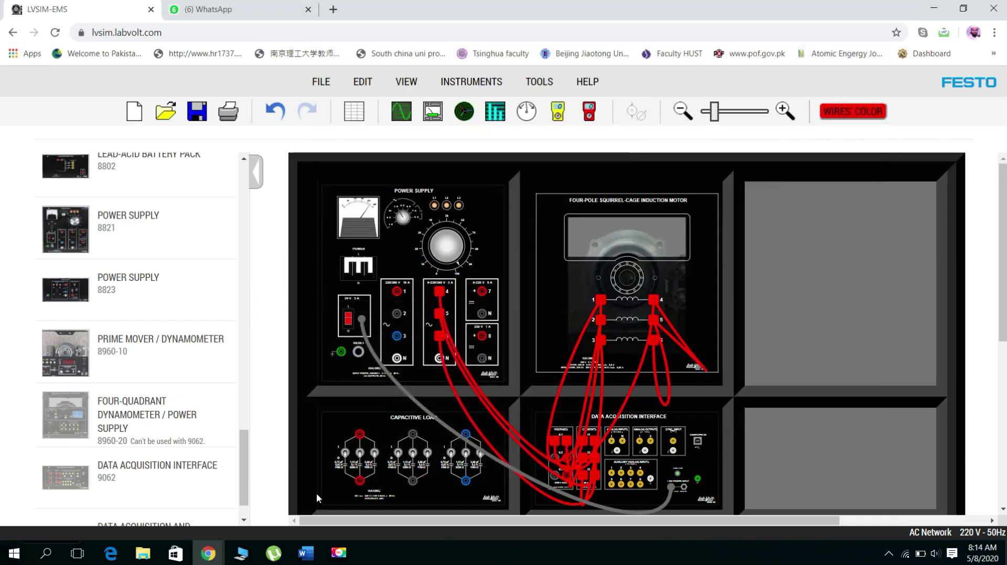
mouse_move(216, 560)
left_click(242, 496)
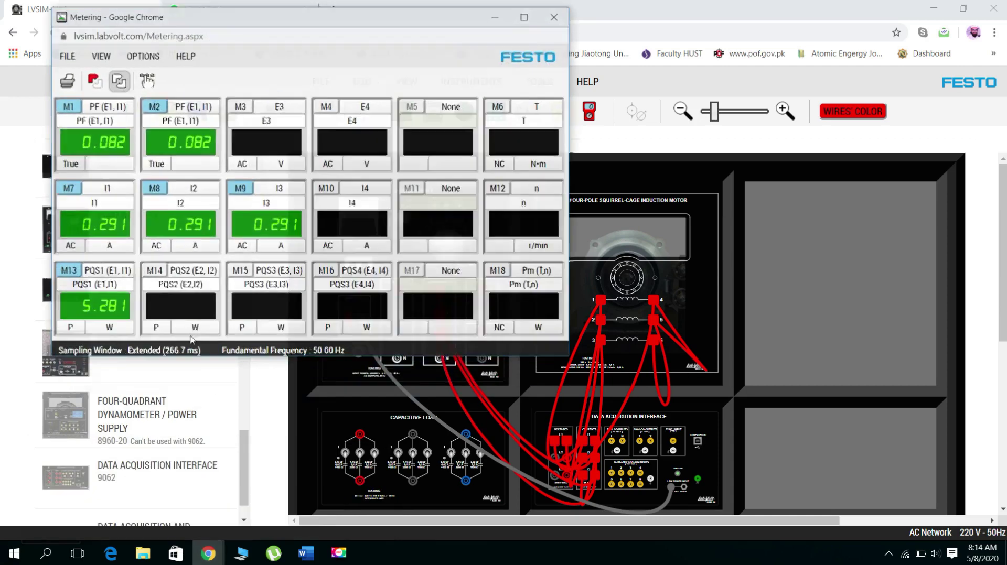
Change meter M1 to the Voltage type with input E1, apply it, and minimise the Metering window
left_click(105, 49)
left_click(116, 86)
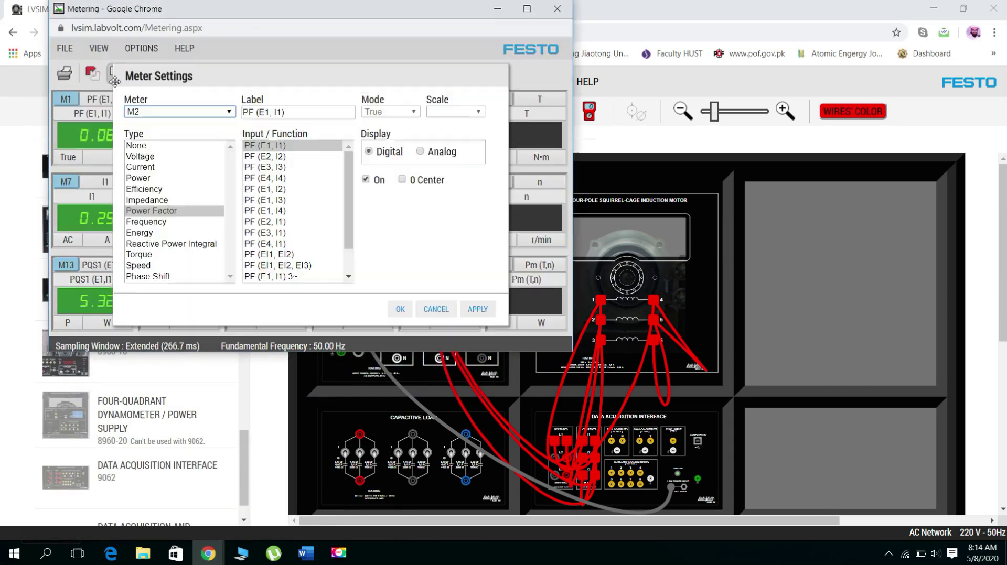
left_click(175, 113)
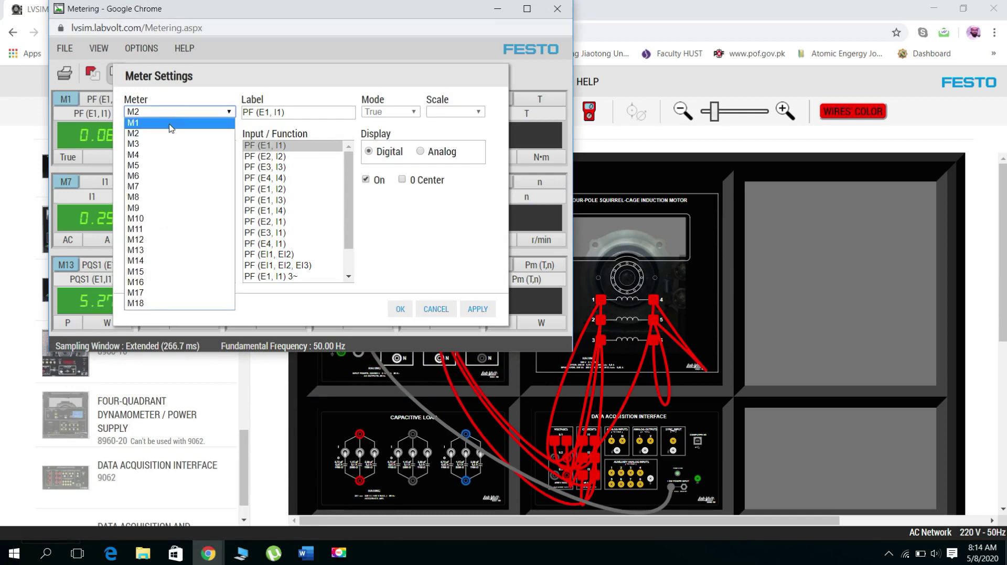
left_click(171, 124)
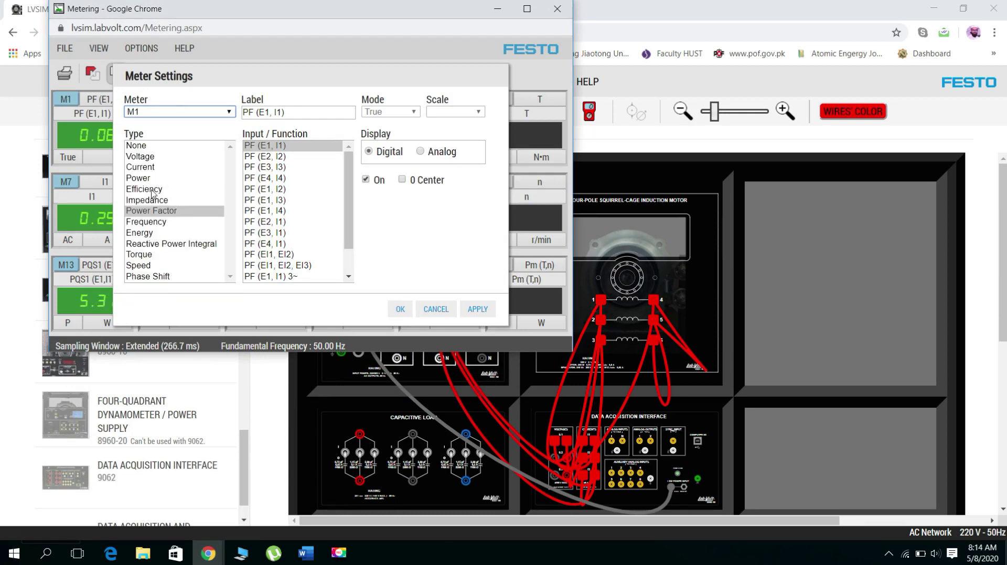
left_click(145, 157)
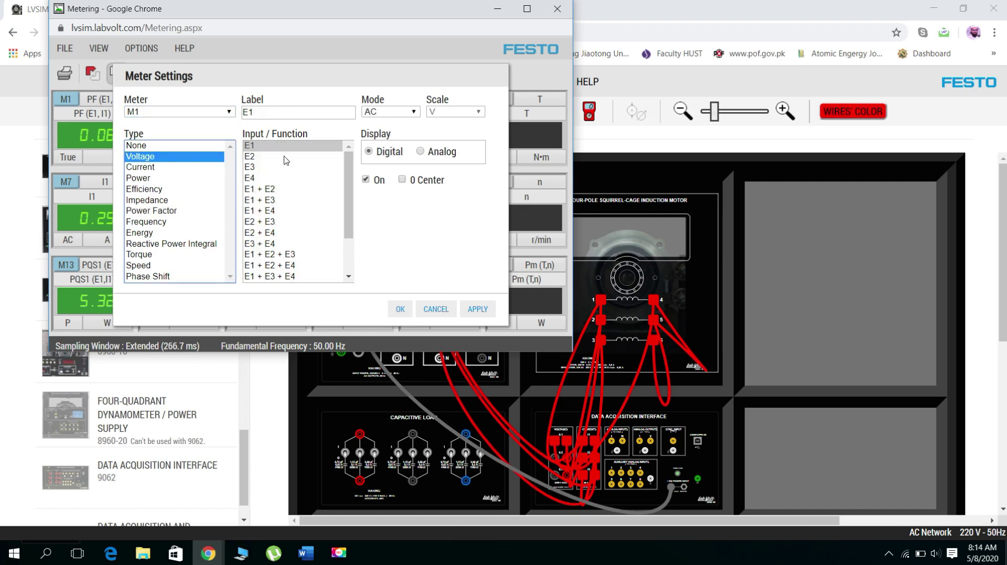
left_click(476, 309)
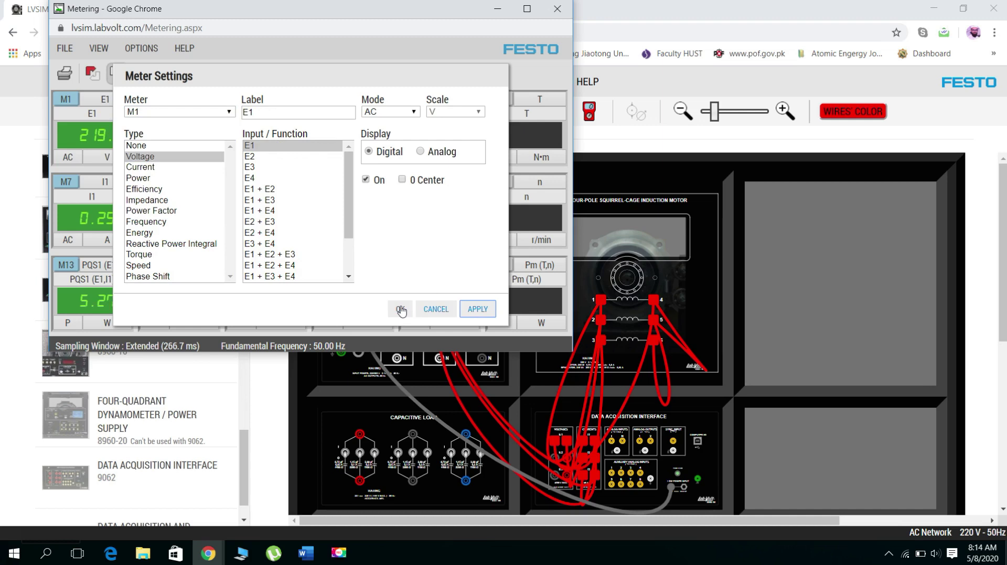
left_click(401, 310)
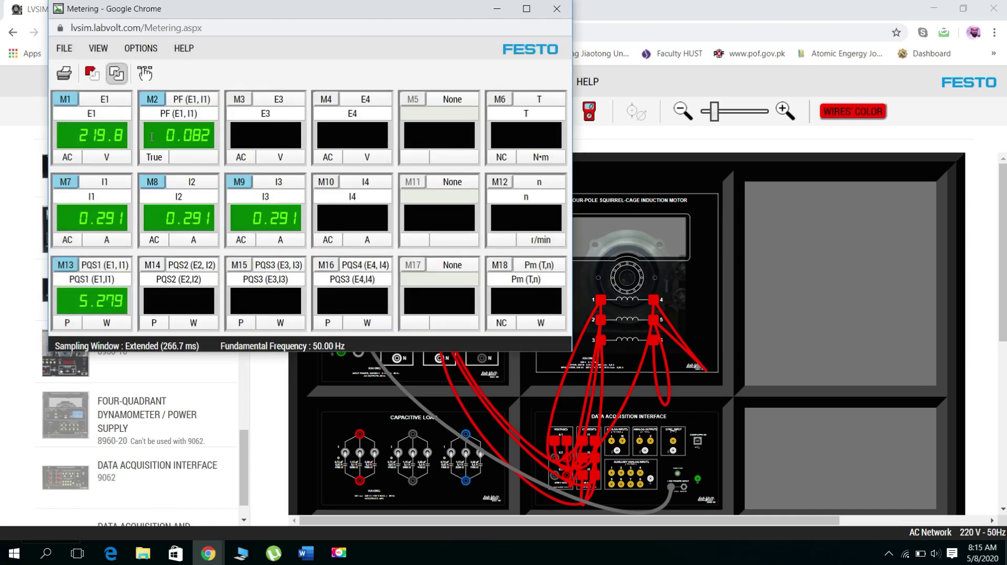
left_click(500, 12)
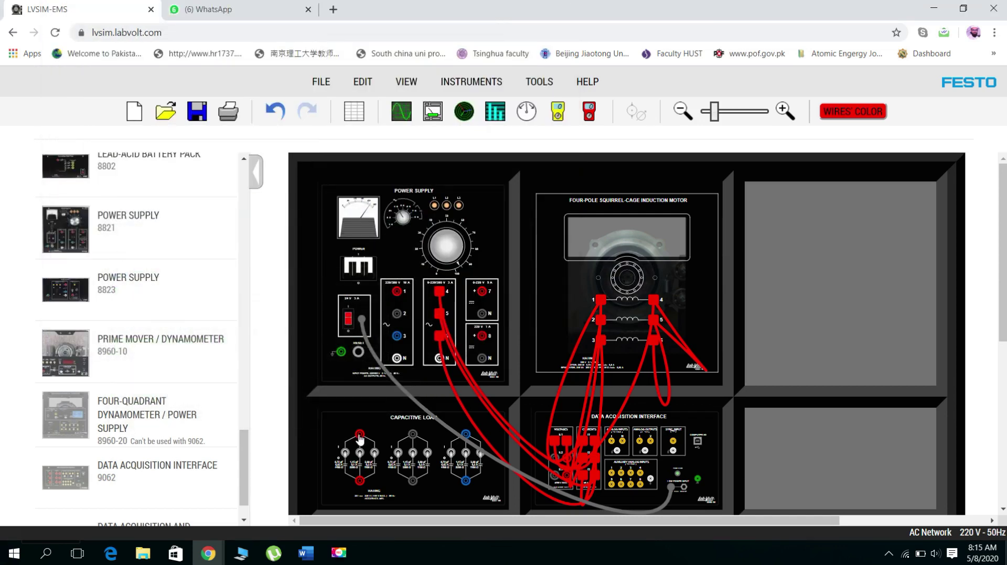
Wire the three lower Capacitive Load terminals together, switching off the main power and the 24 V supply before adding the last wire
left_click(413, 482)
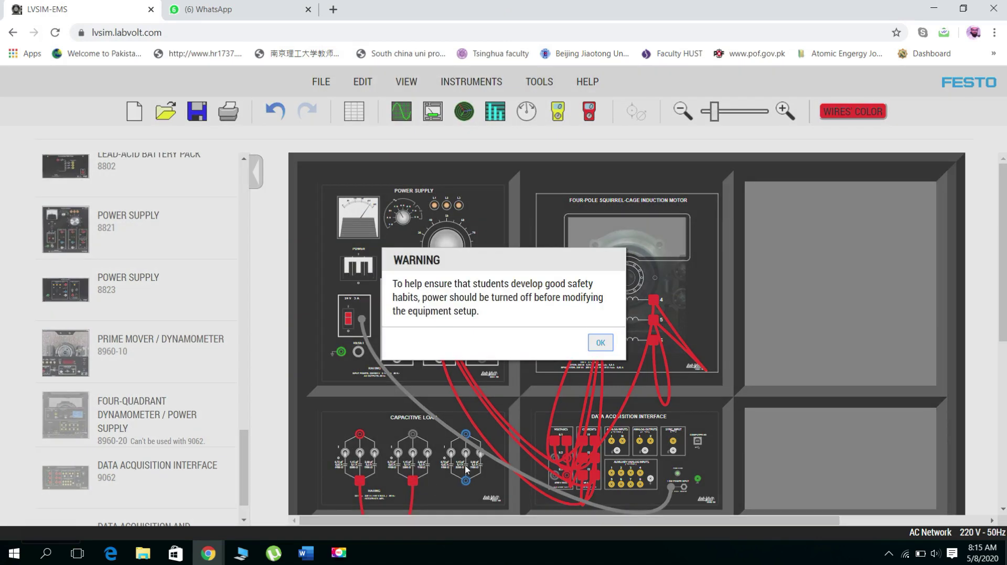
left_click(600, 344)
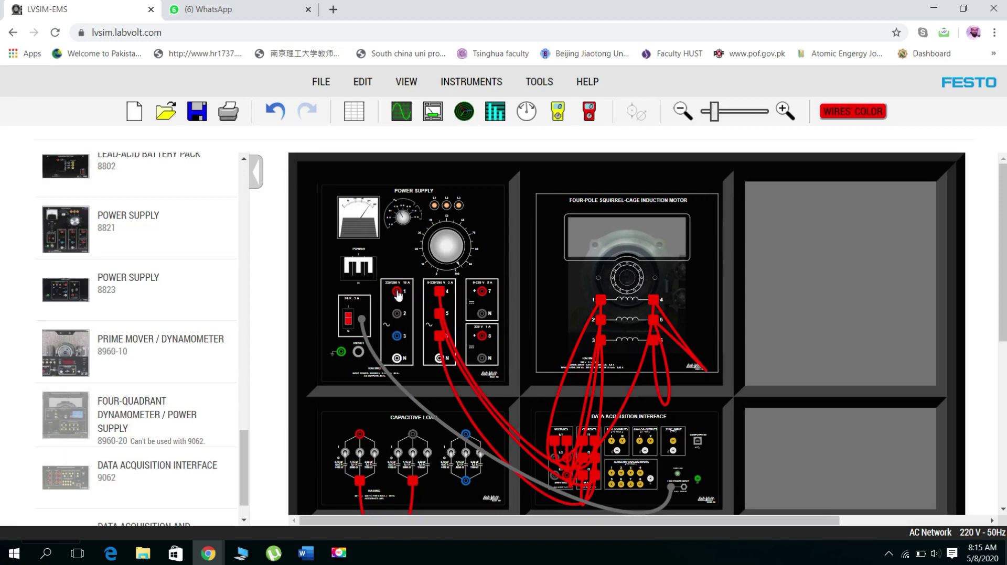
left_click(358, 268)
left_click(349, 322)
left_click_drag(465, 481, 414, 481)
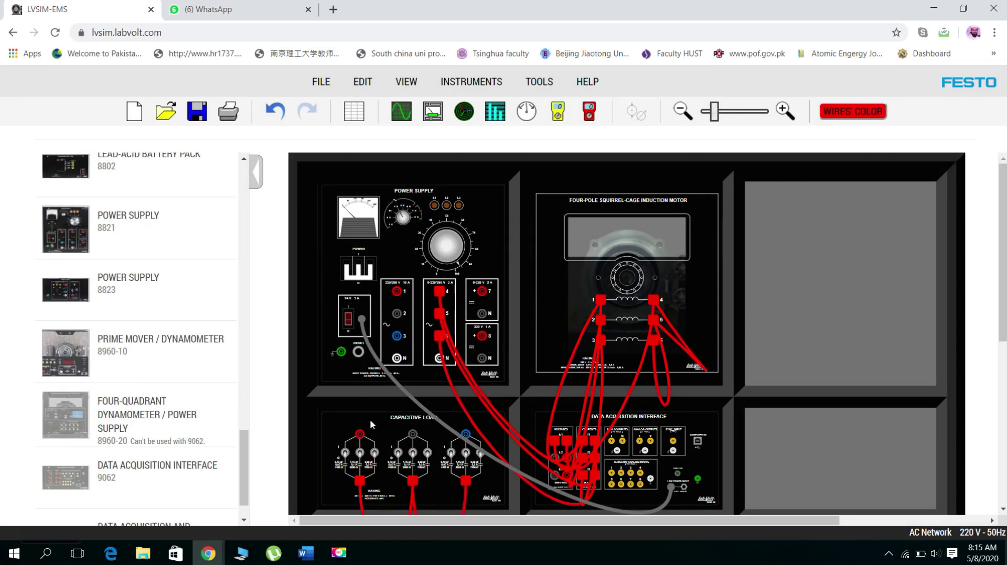
Connect the three upper Capacitive Load terminals to induction motor terminals 1, 2 and 3
left_click(361, 435)
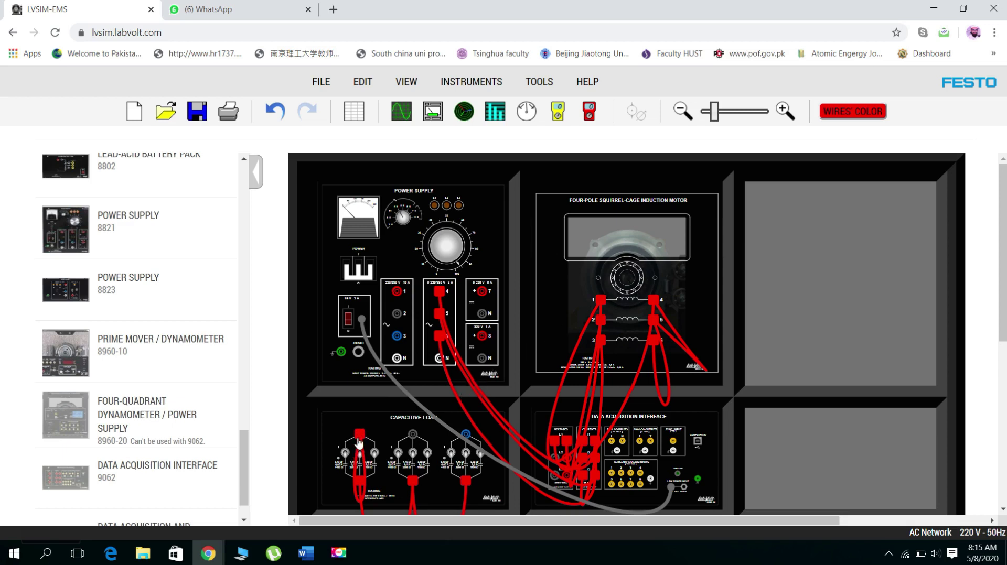
left_click_drag(360, 435, 603, 307)
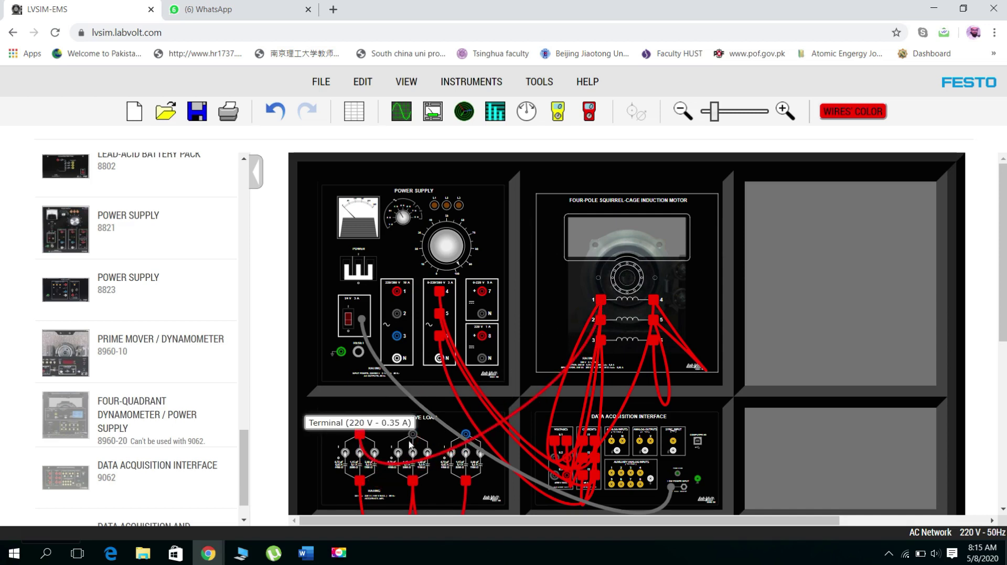
left_click_drag(413, 435, 413, 480)
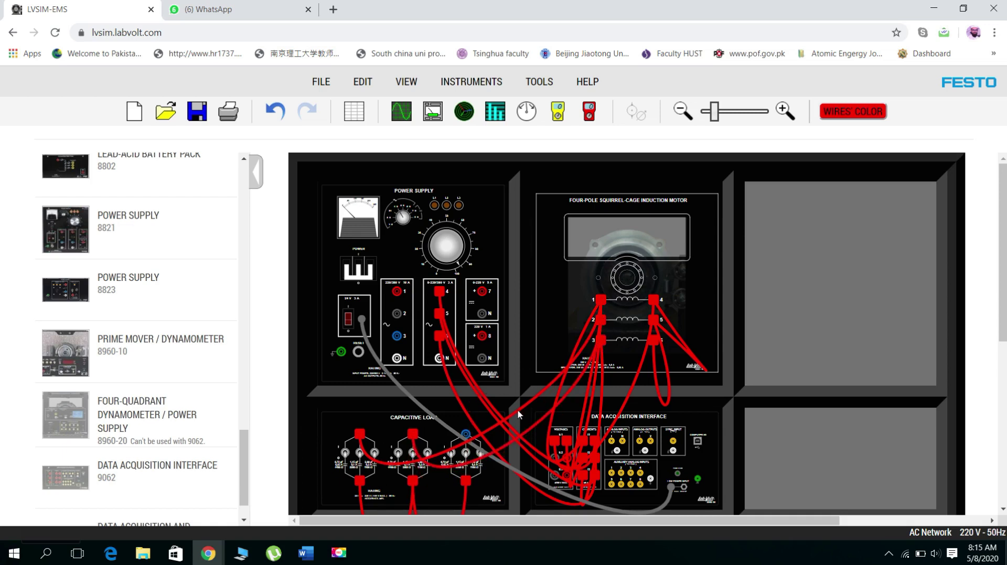
left_click_drag(466, 434, 603, 341)
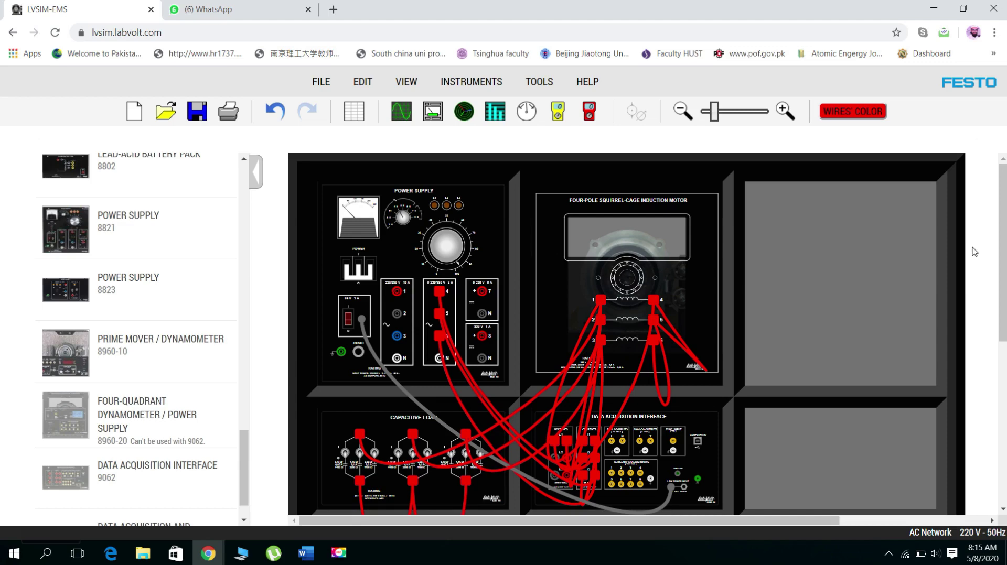
scroll(1003, 234, "down", 1)
scroll(1003, 252, "down", 2)
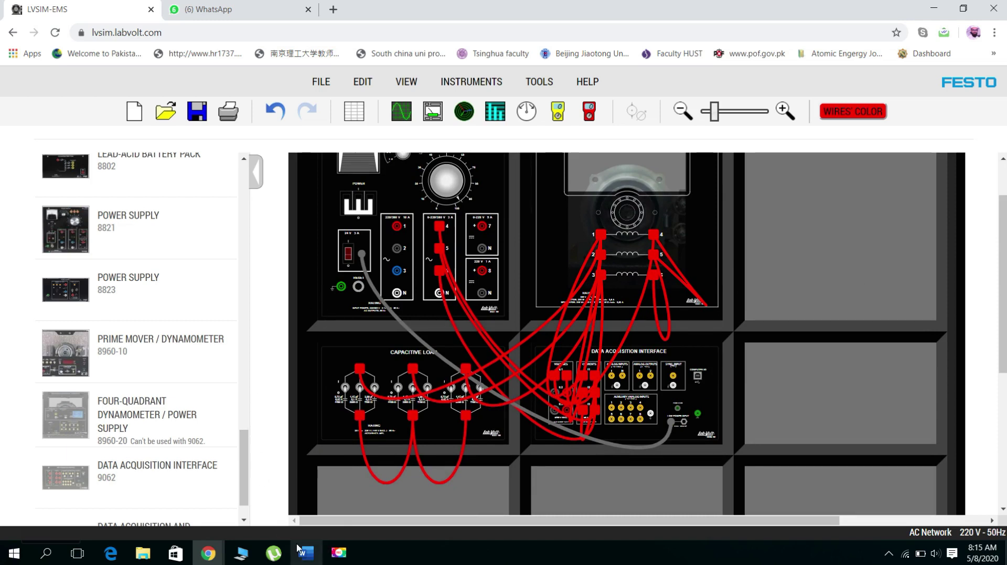
Bring up the Data Table and record a row of meter readings while the power supply is off
mouse_move(209, 556)
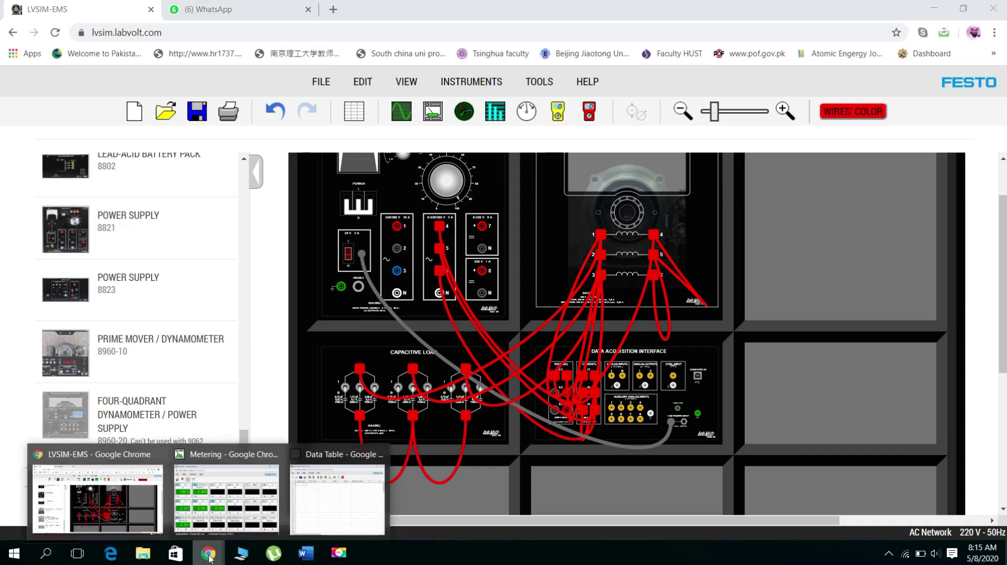
left_click(346, 511)
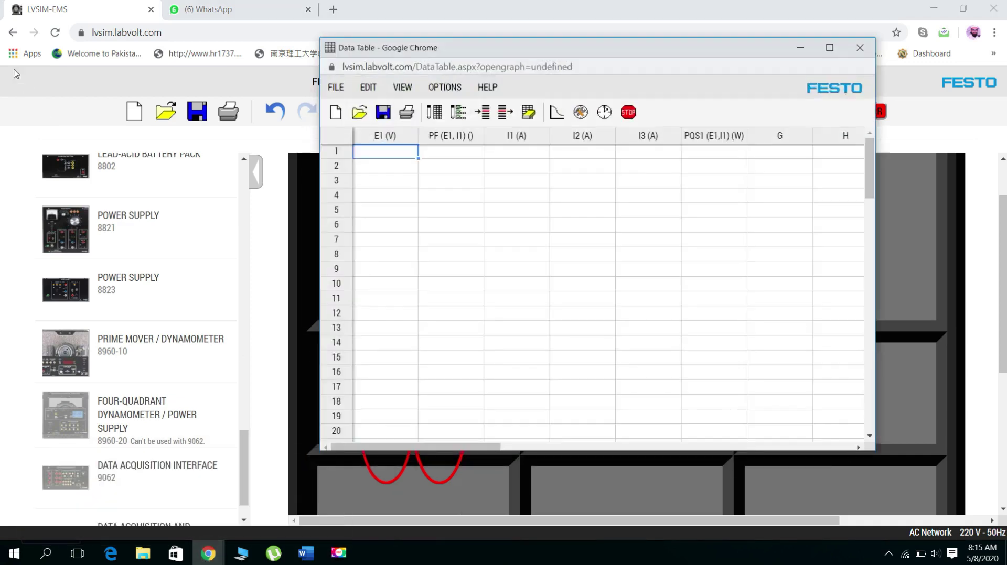
left_click(435, 113)
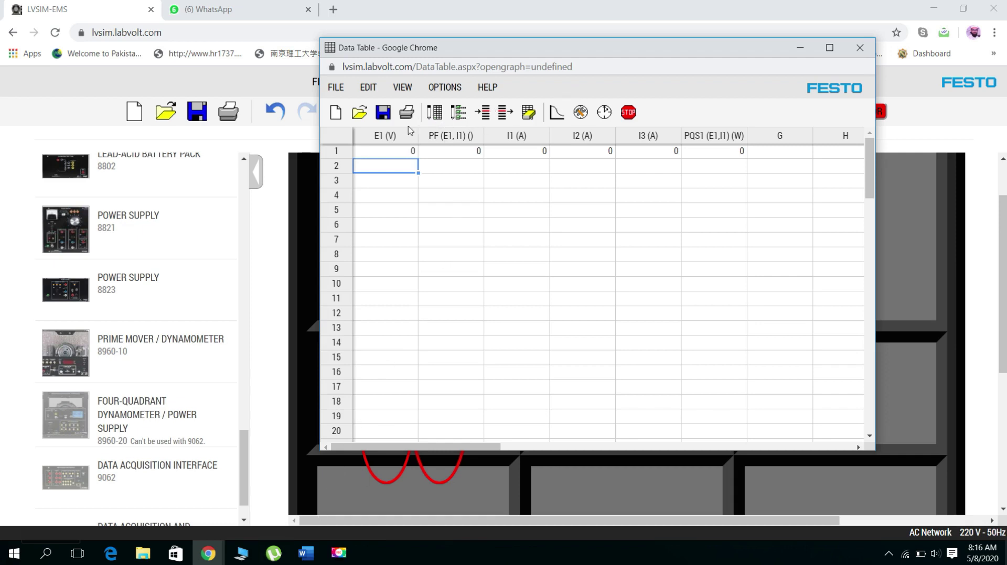
Clear all six recorded values from row 1 of the Data Table and reselect its first cell
left_click(402, 153)
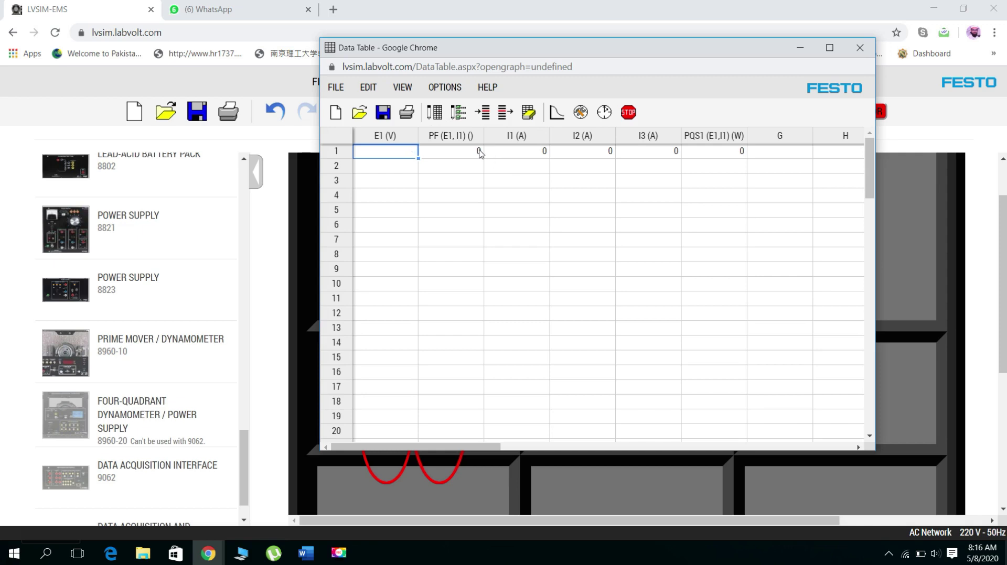
left_click(480, 153)
key("Tab")
key("Tab")
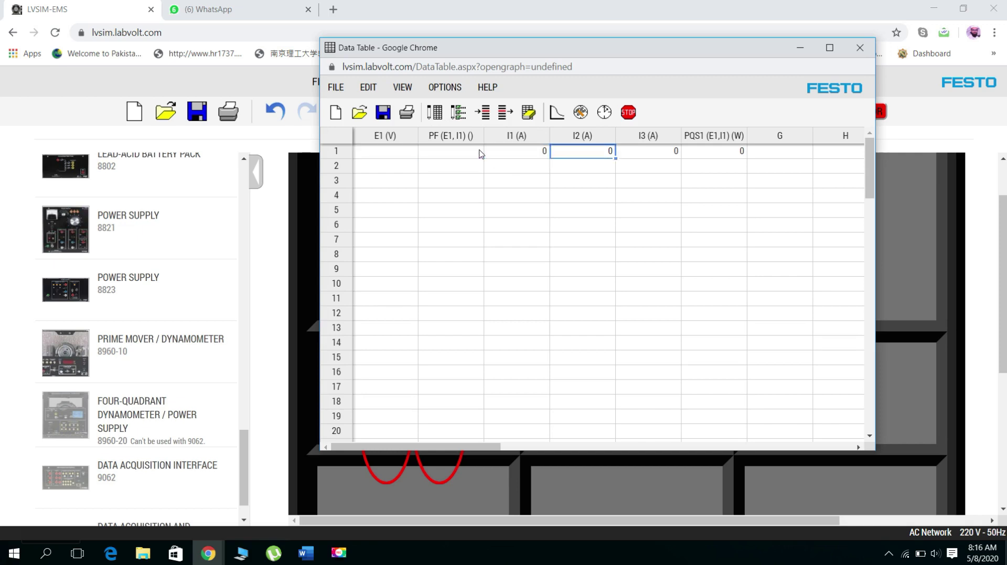
key("Tab")
key("Tab")
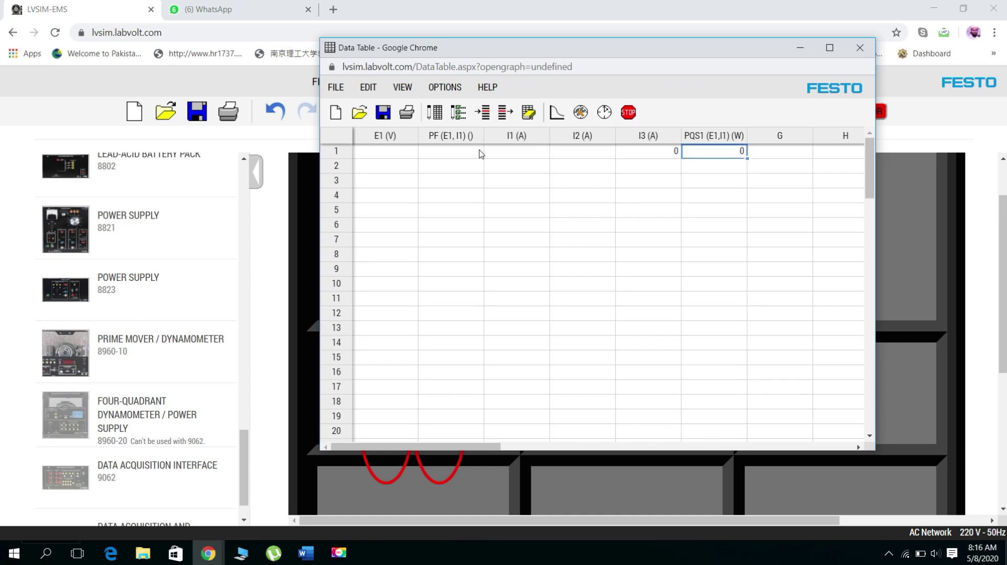
key("Tab")
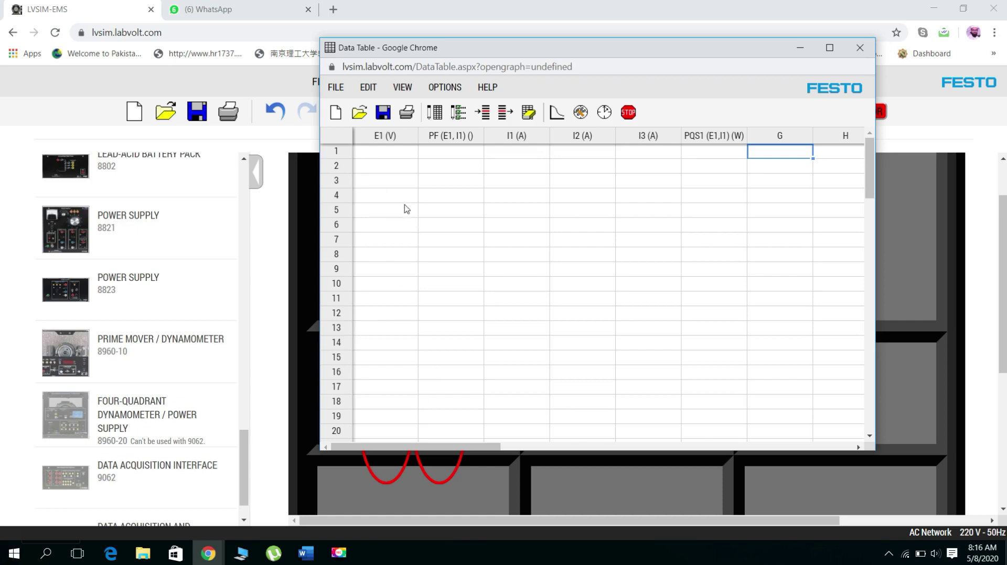
left_click(389, 157)
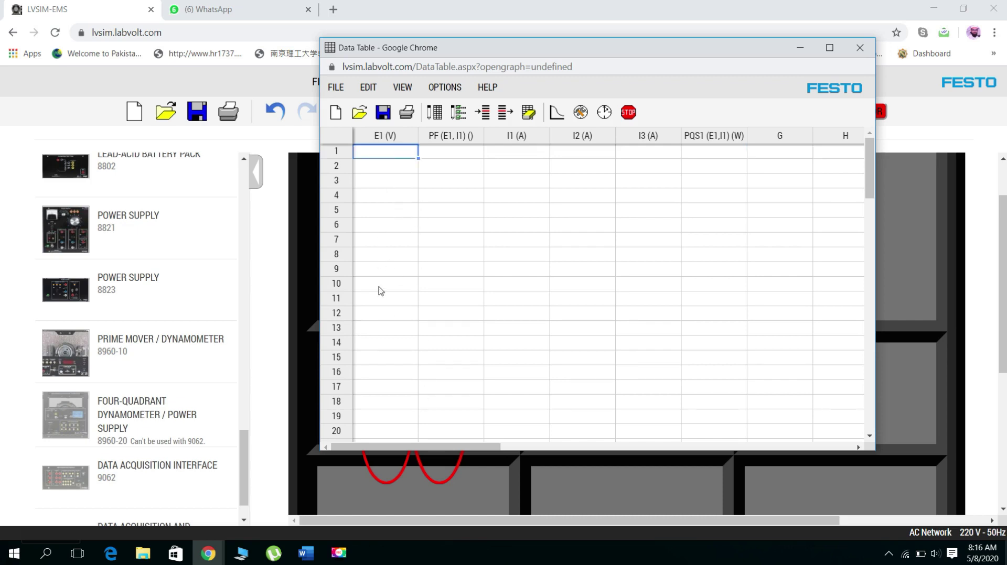
Check the meters, minimise the Metering and Data Table windows, and turn on the main power and the 24 V supply
left_click(210, 553)
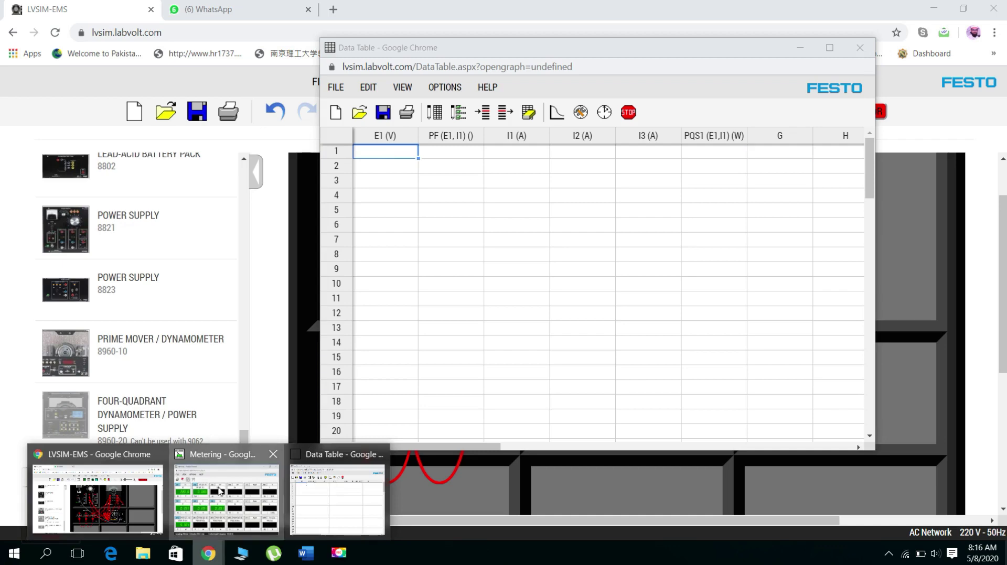
left_click(232, 525)
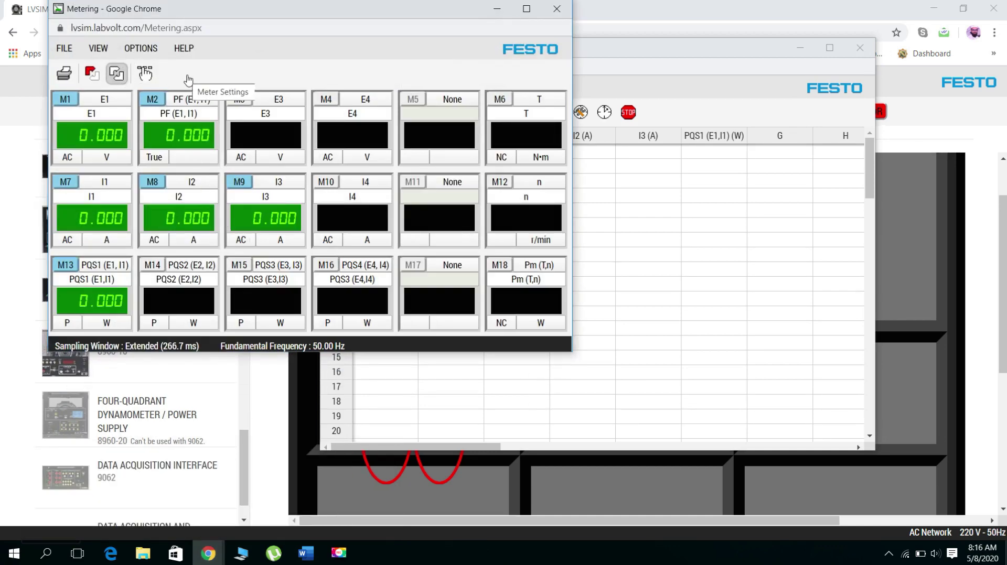
left_click(496, 8)
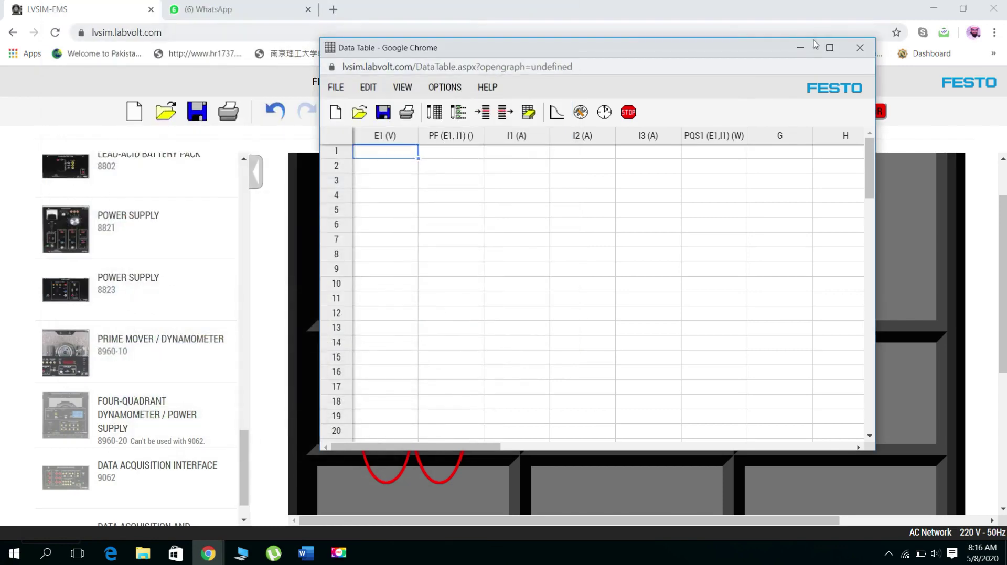
left_click(799, 48)
left_click(348, 252)
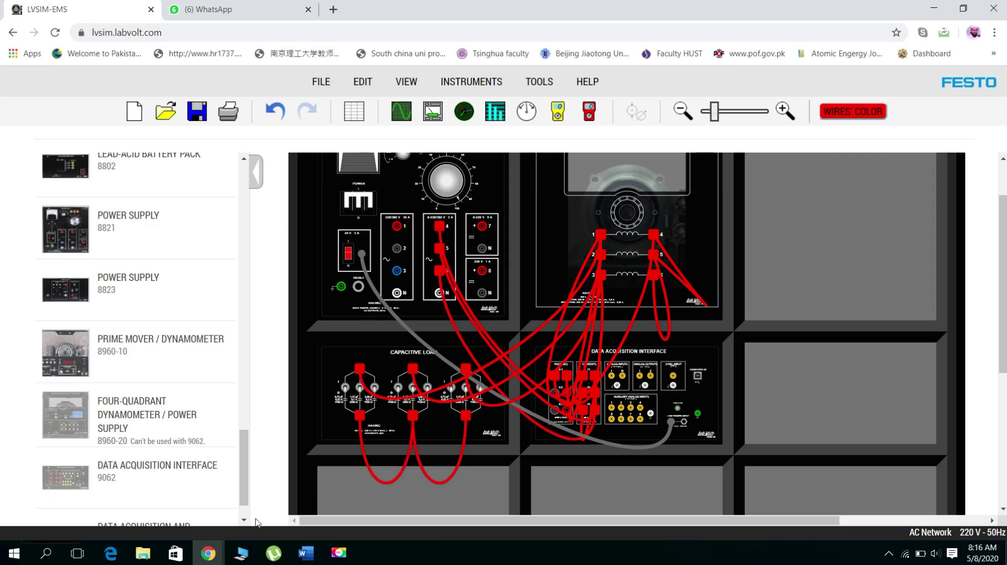
Bring up the Metering and Data Table windows, record the meter readings in row 1, and minimise both windows
left_click(209, 553)
left_click(245, 501)
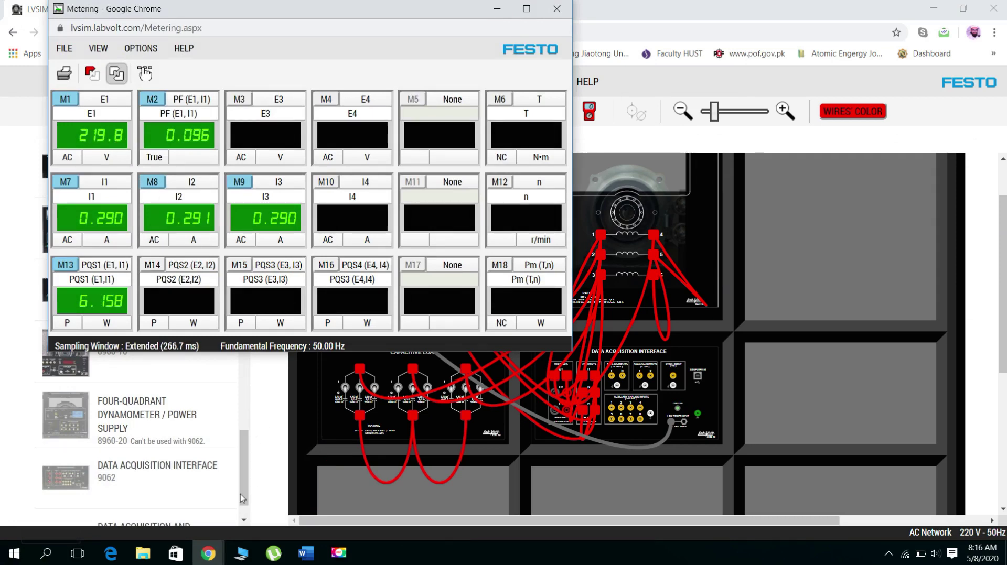
left_click(212, 560)
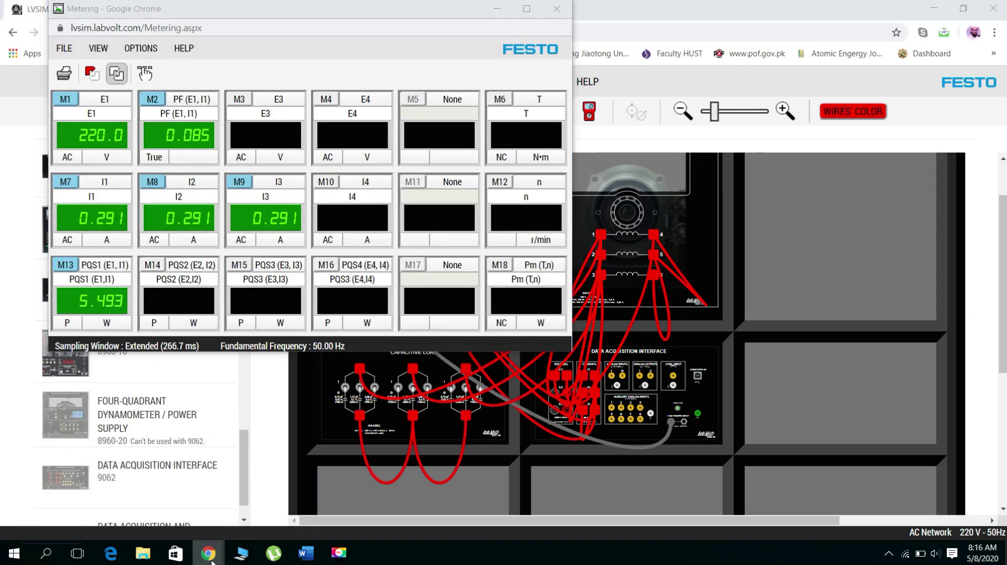
left_click(337, 496)
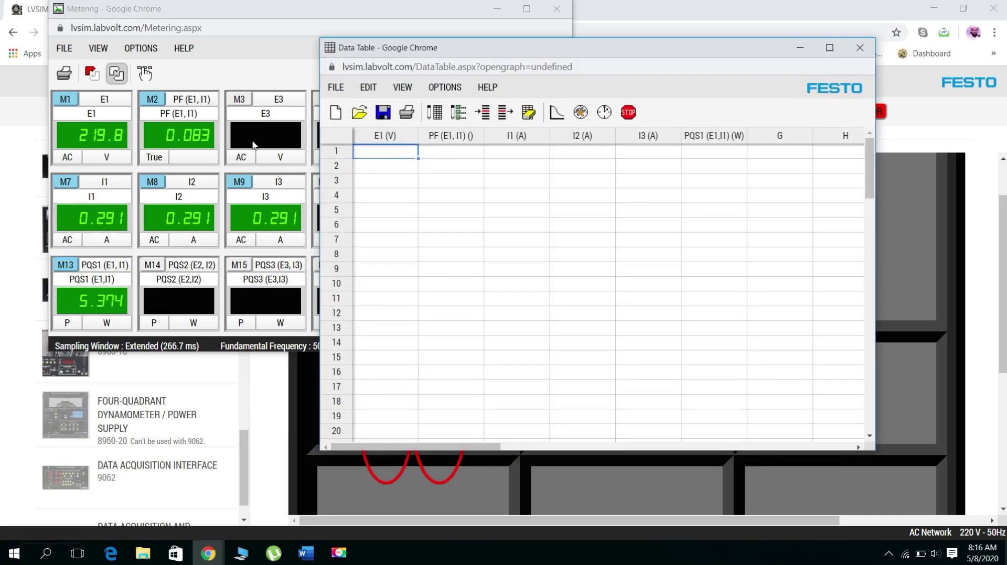
left_click(435, 113)
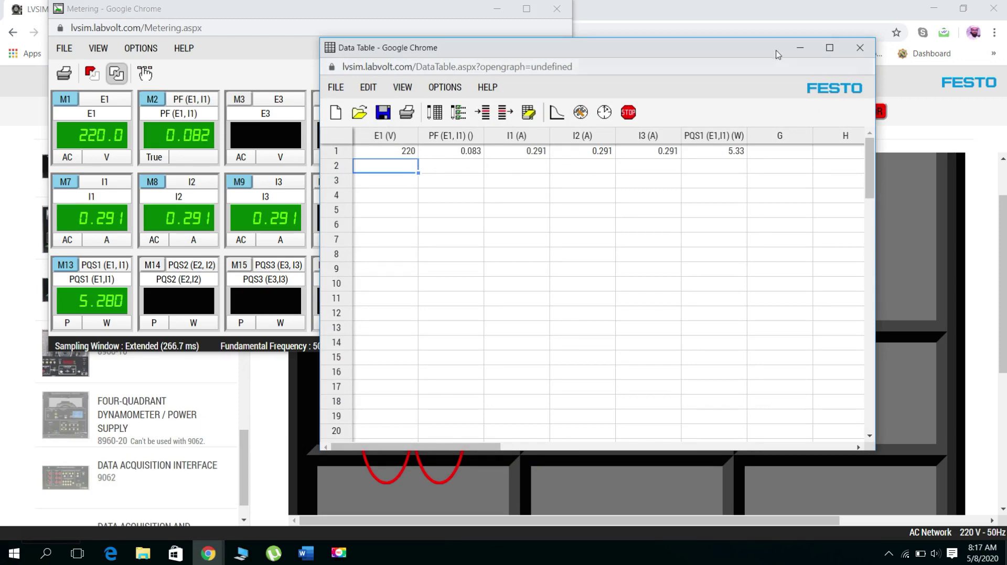
left_click(800, 47)
left_click(497, 8)
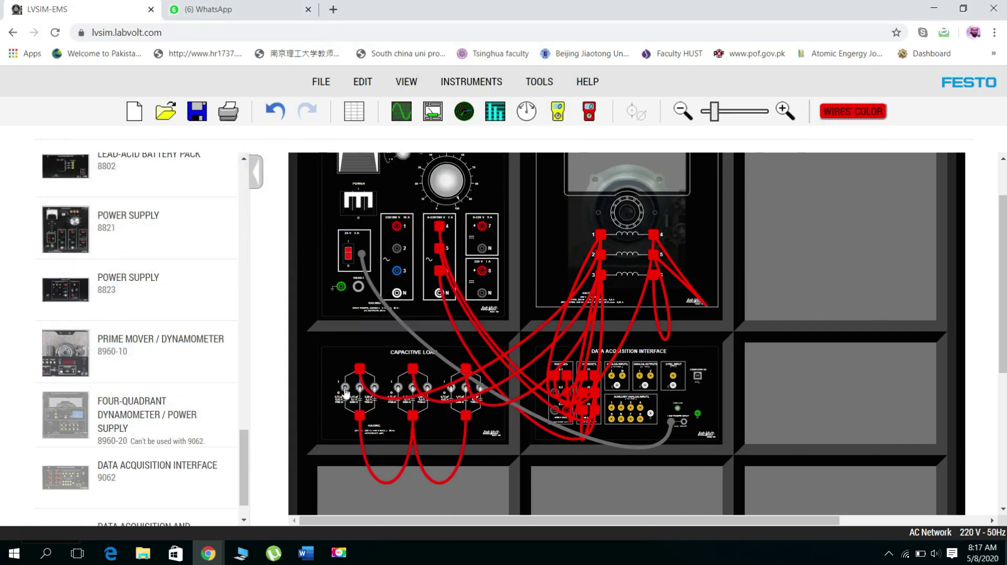
Examine the Capacitive Load module's switches and its wiring to the power supply, motor and data acquisition interface up close
left_click(784, 111)
left_click(784, 111)
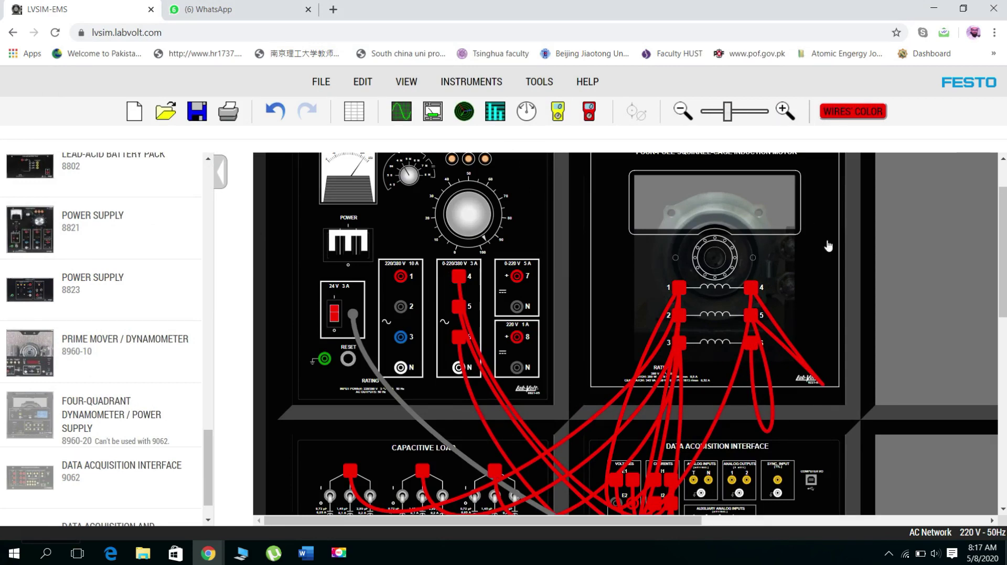
left_click_drag(1002, 237, 1002, 319)
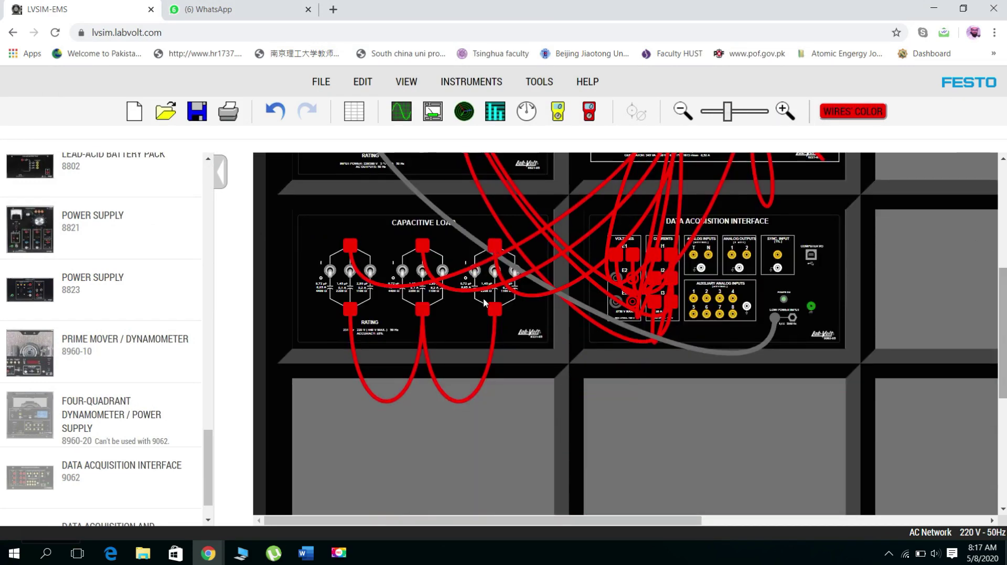
left_click(784, 111)
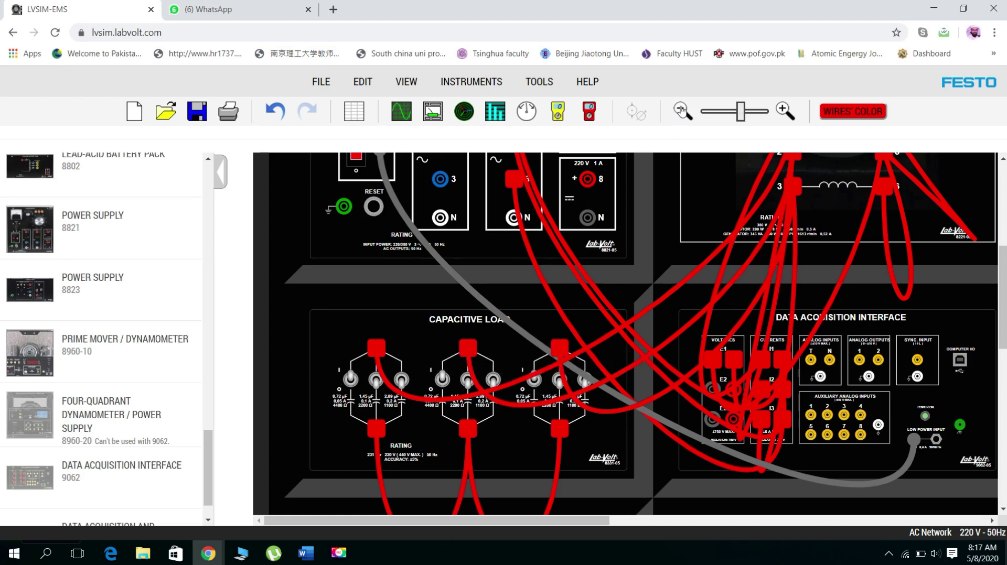
left_click(680, 110)
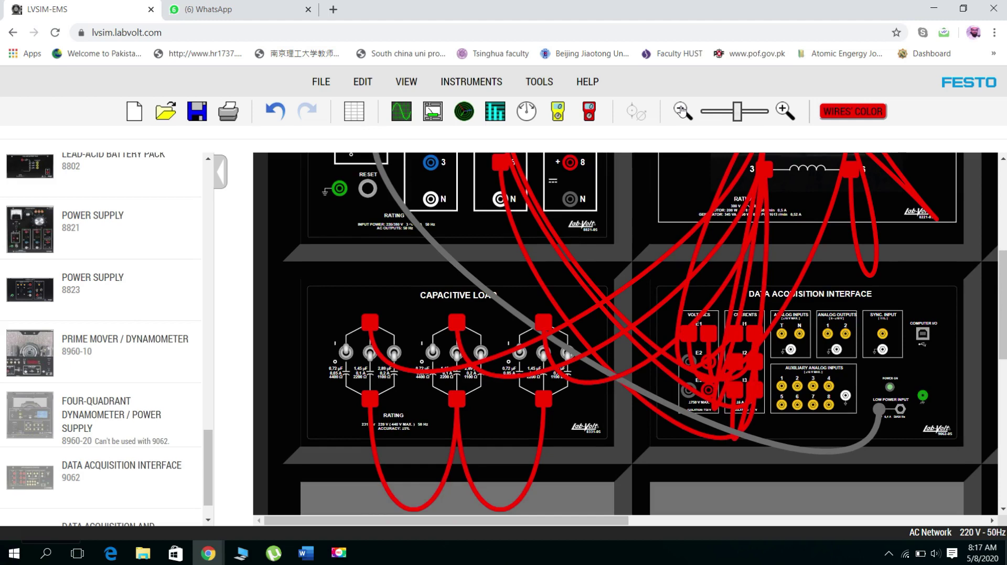
left_click(681, 110)
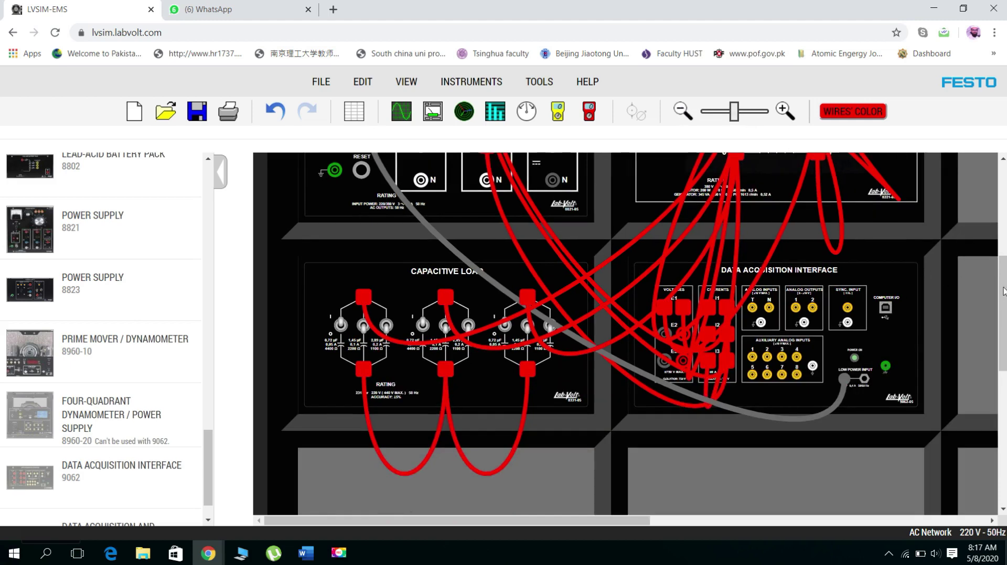
left_click_drag(1005, 294, 1001, 203)
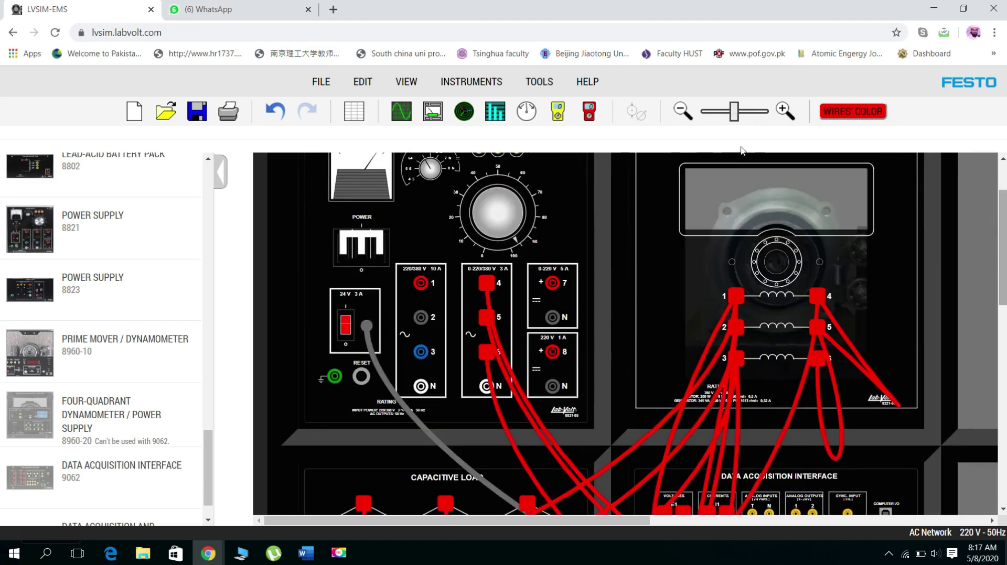
left_click(683, 111)
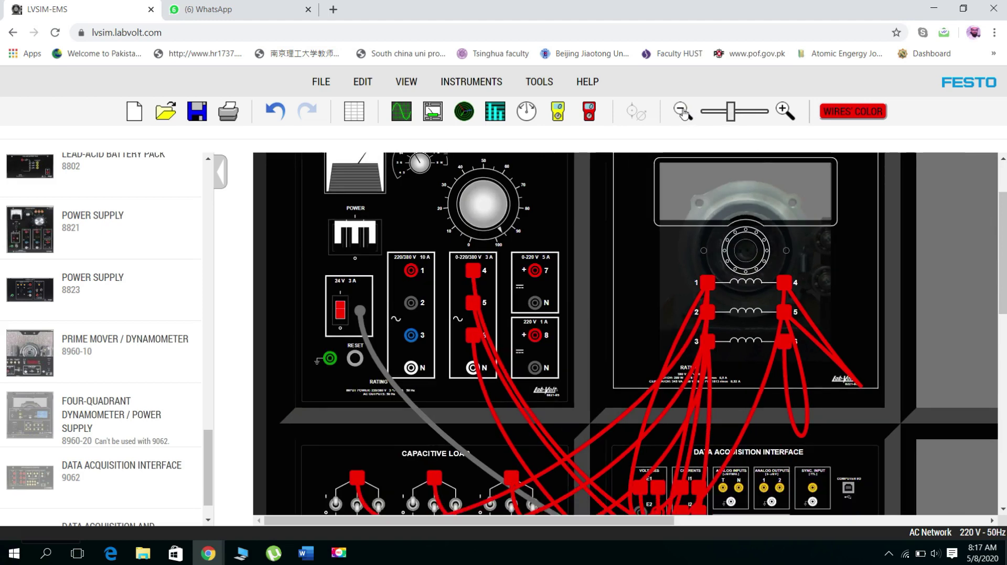
left_click(683, 111)
left_click(683, 111)
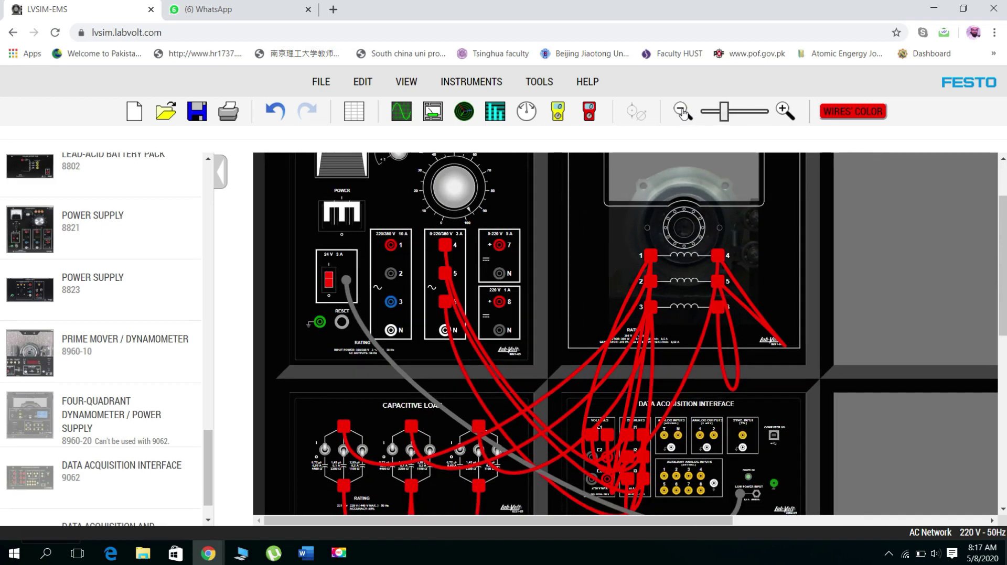
Check the Metering window, record the meter readings in row 2 of the Data Table, and minimise both windows
mouse_move(209, 555)
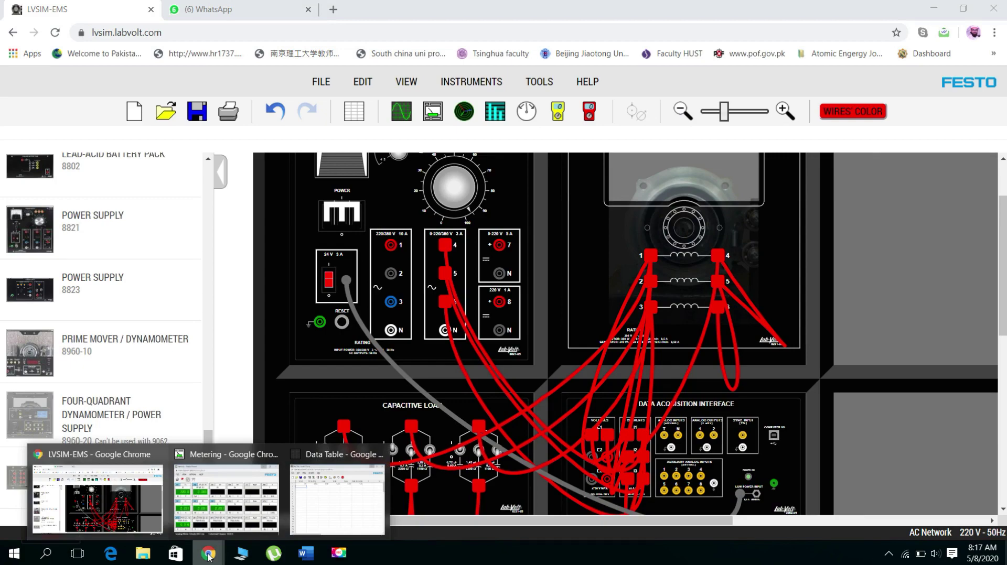
mouse_move(206, 508)
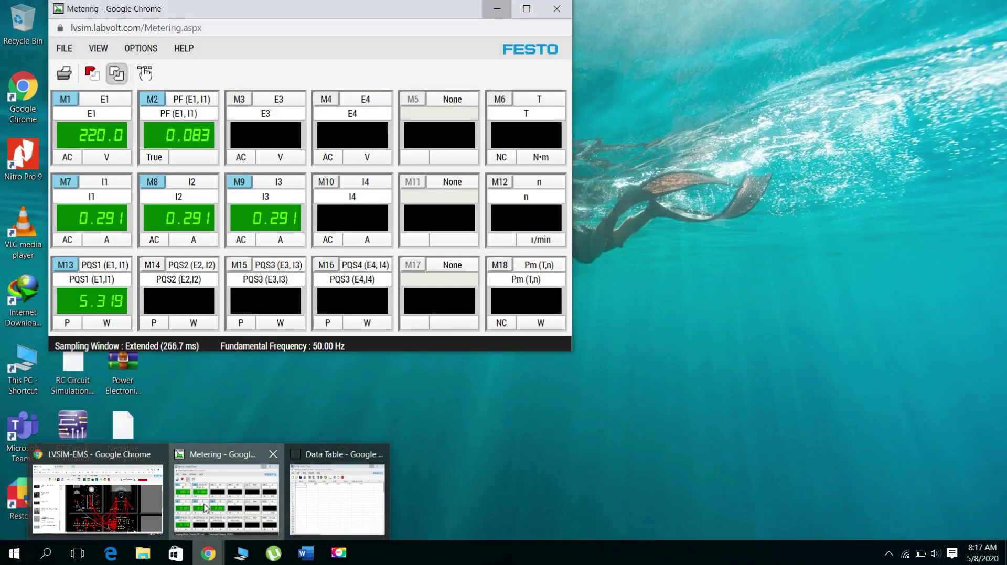
left_click(206, 507)
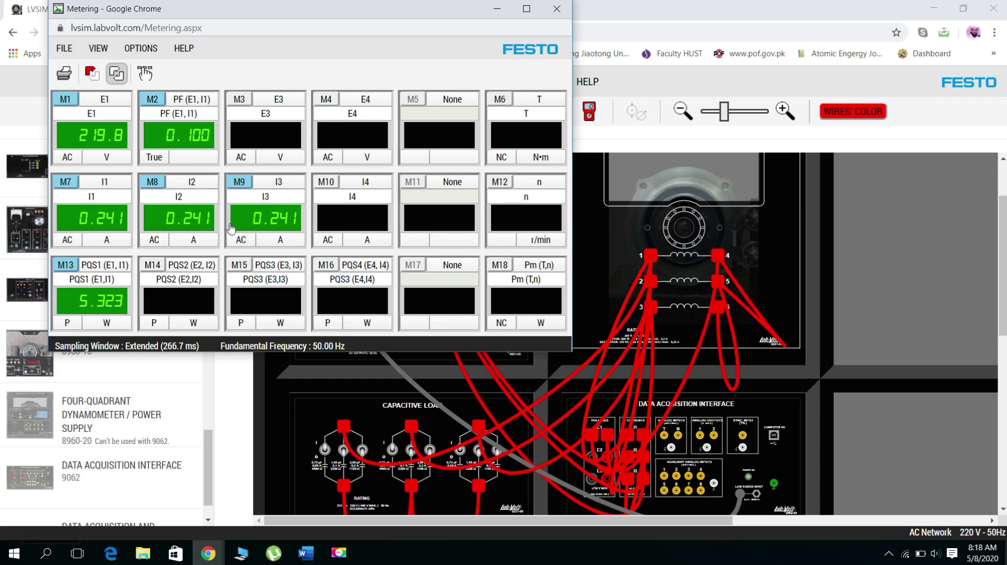
left_click(208, 553)
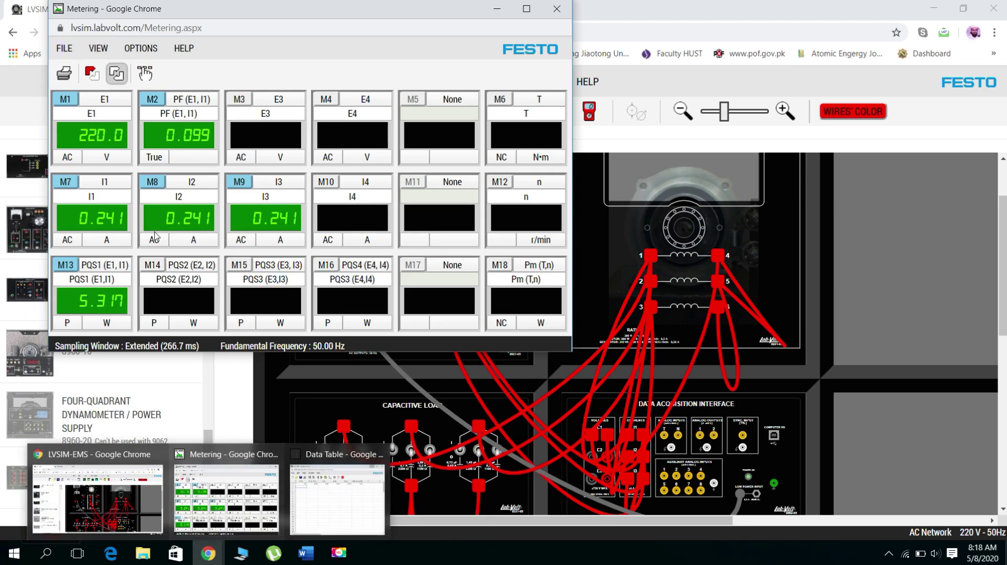
mouse_move(208, 554)
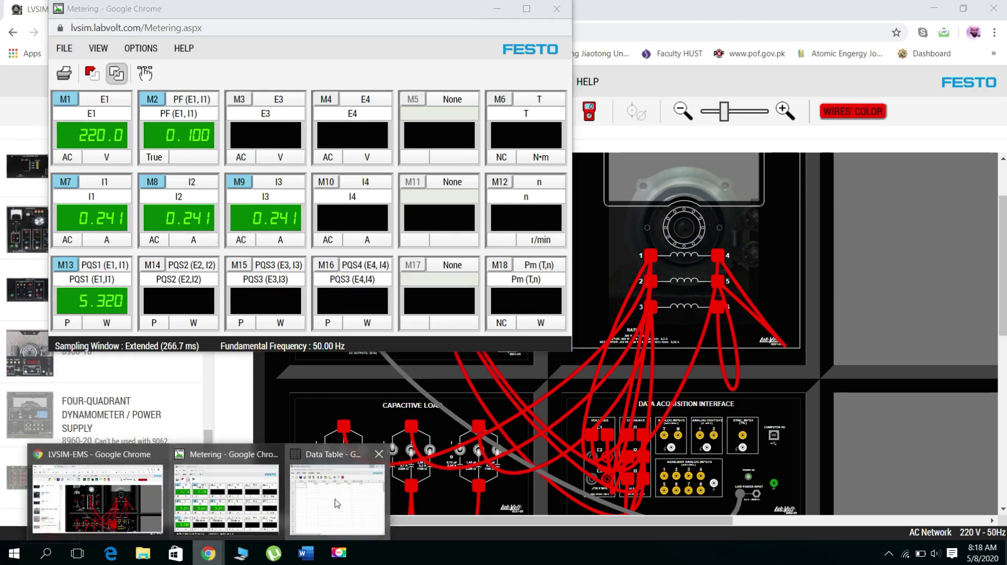
left_click(337, 504)
left_click(440, 118)
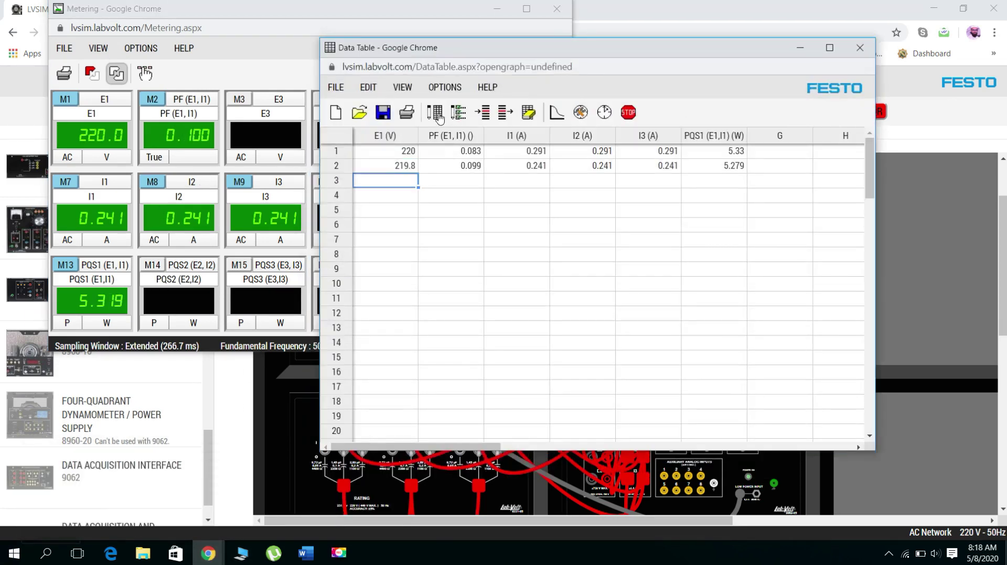
left_click(798, 54)
left_click(497, 8)
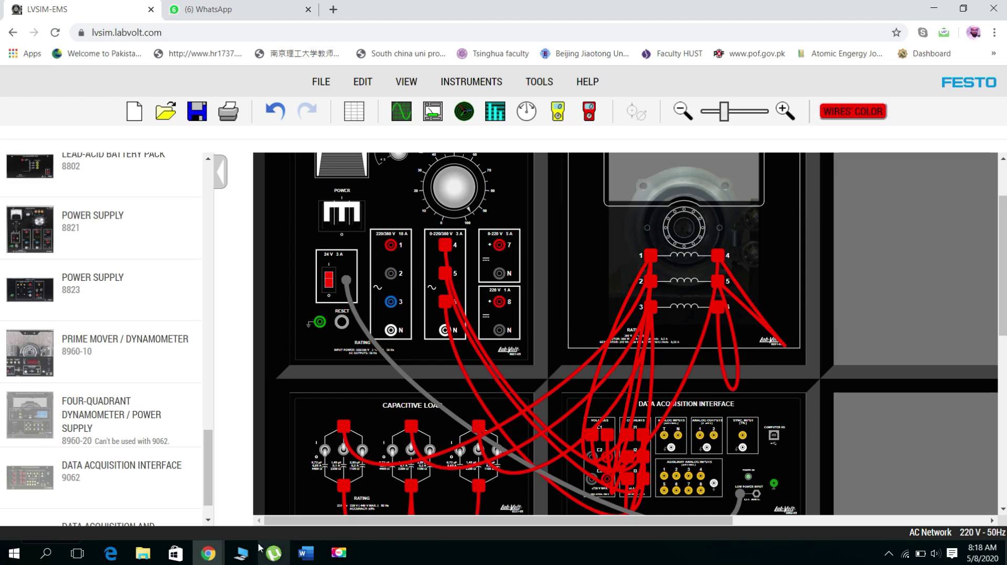
Bring up the Metering and Data Table windows, record the meter readings in row 3, and minimise both windows
mouse_move(209, 553)
left_click(236, 501)
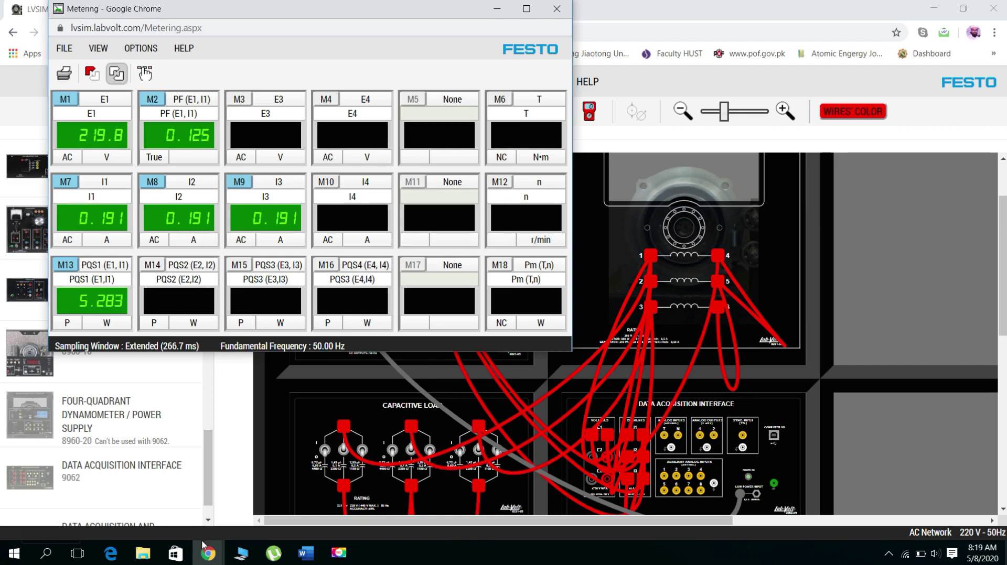
mouse_move(208, 551)
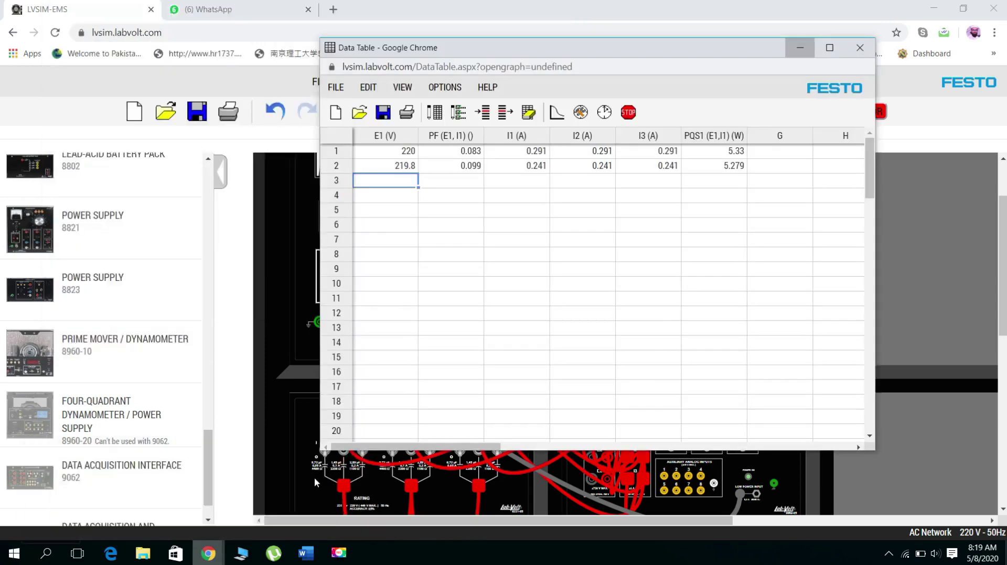
left_click(314, 478)
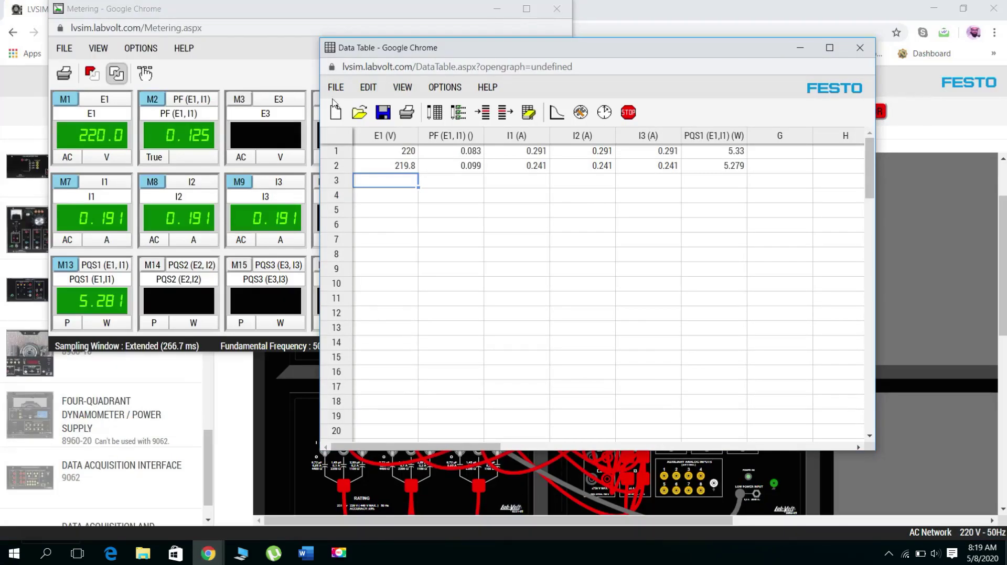
left_click(435, 114)
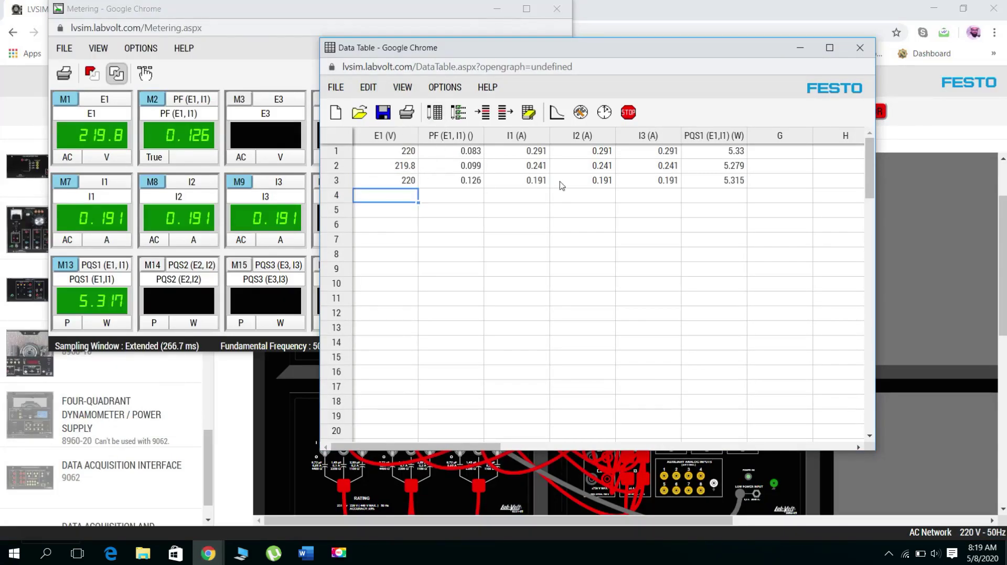
left_click(800, 48)
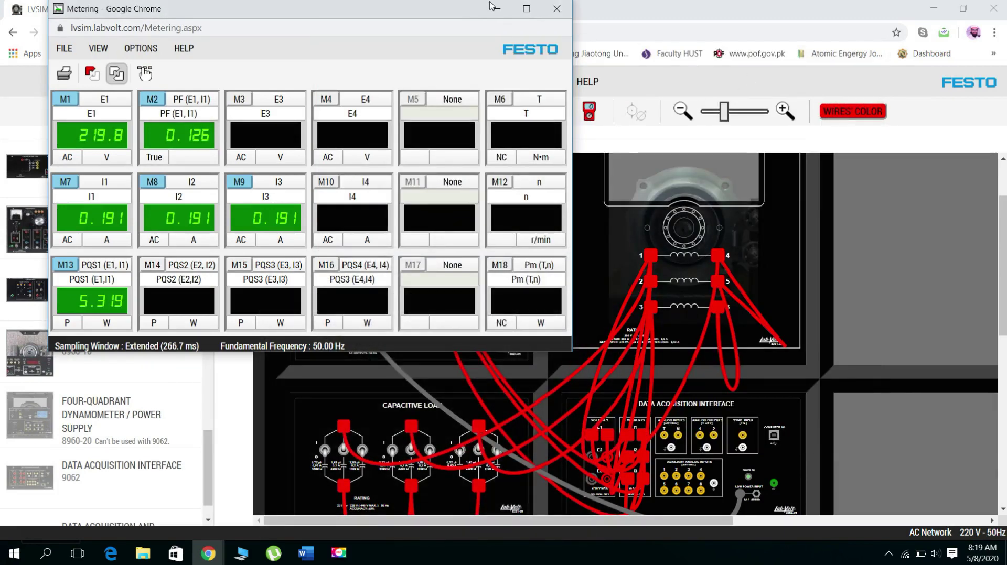
left_click(498, 13)
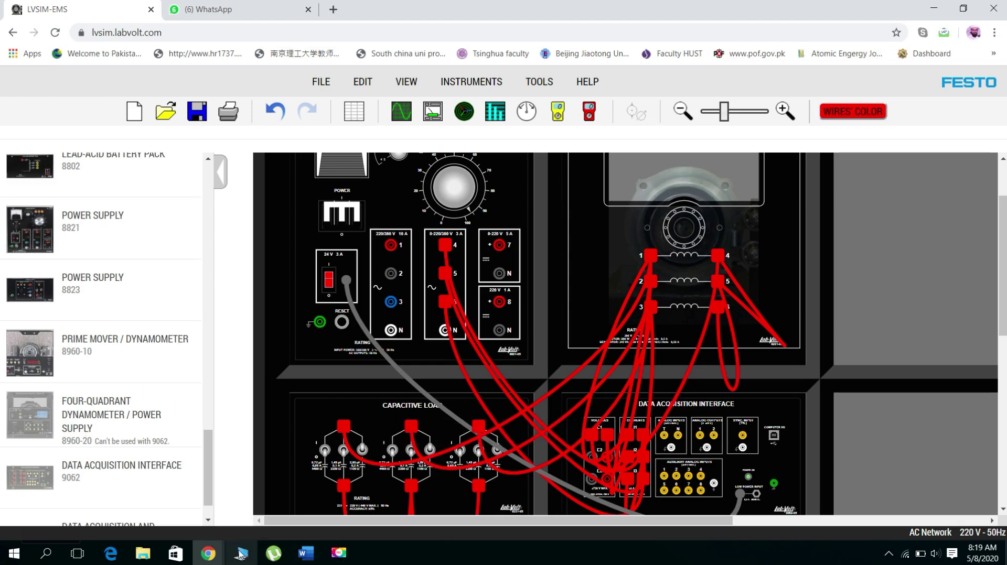
Bring up the Data Table, record the meter readings in row 4, and minimise it
mouse_move(208, 553)
left_click(322, 508)
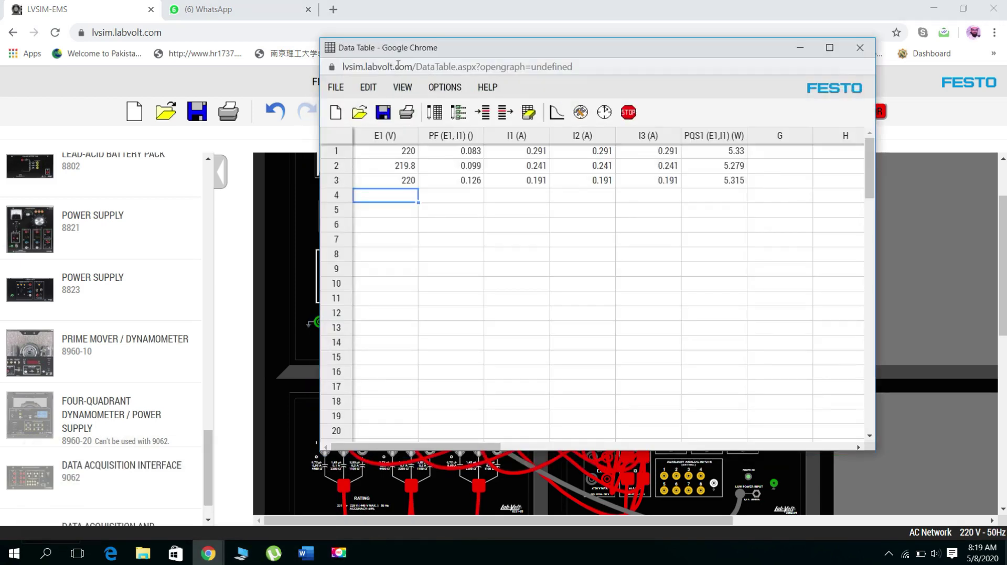
left_click(433, 113)
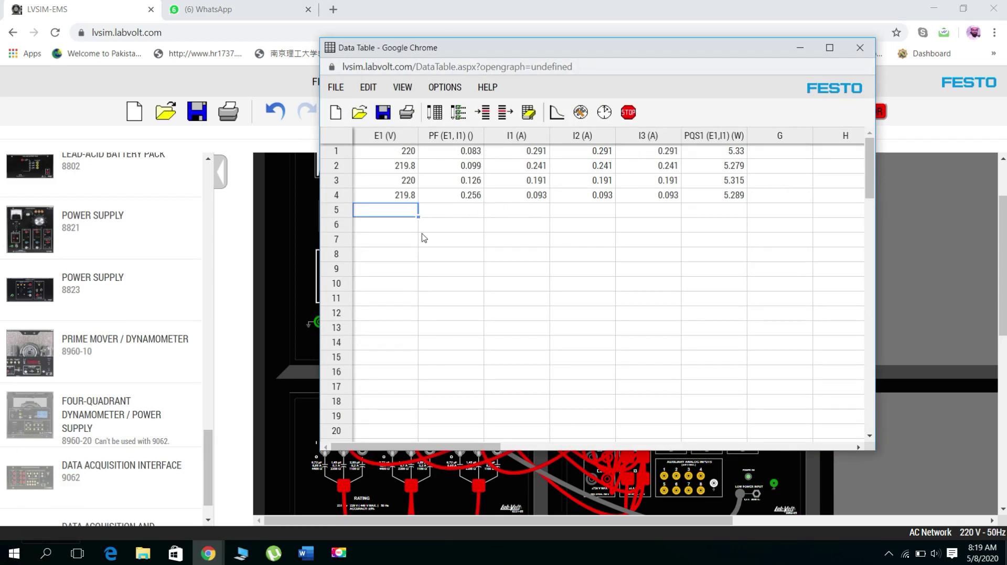
left_click(800, 48)
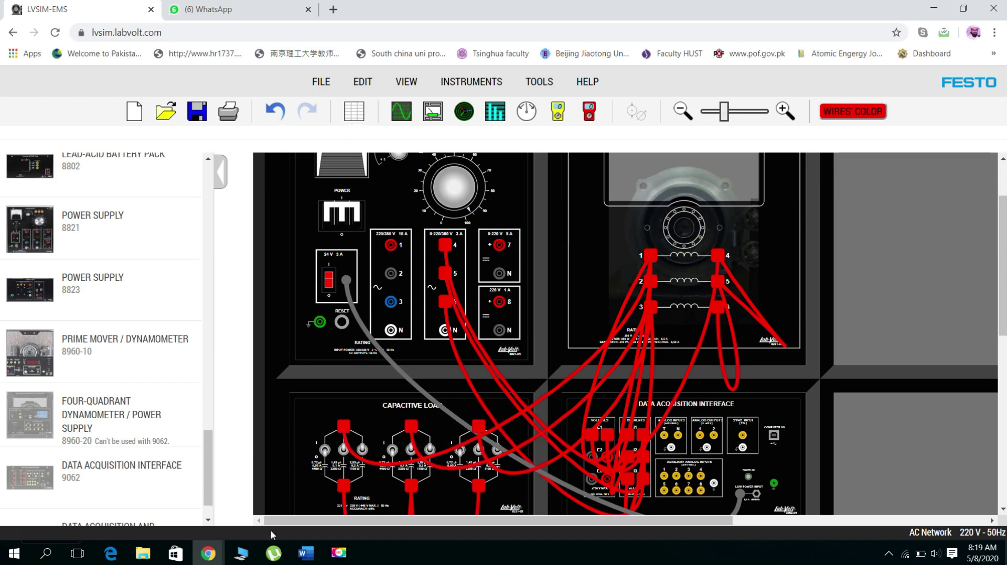
Bring up the Data Table, record the meter readings in row 5, and minimise it
mouse_move(208, 551)
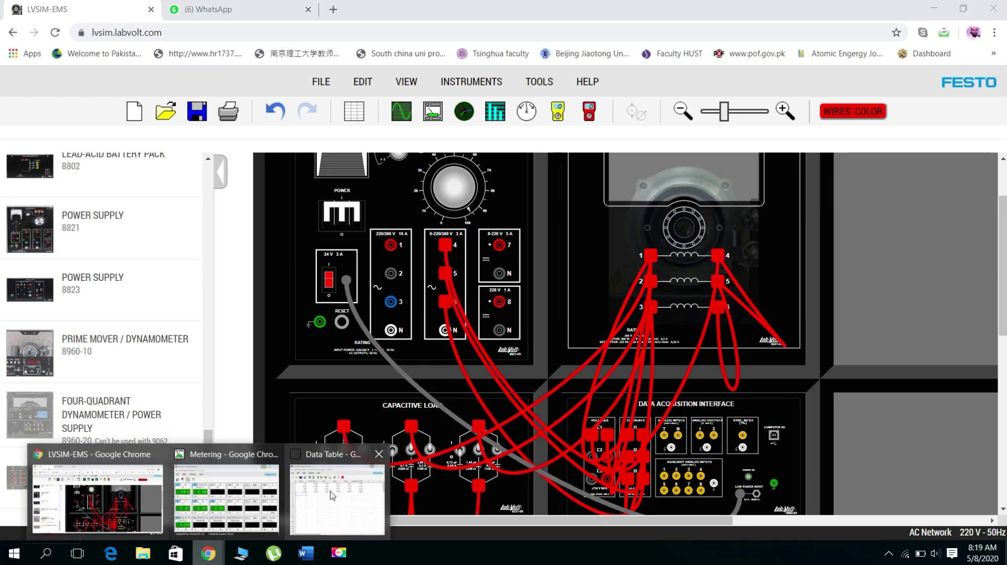
left_click(303, 502)
left_click(439, 116)
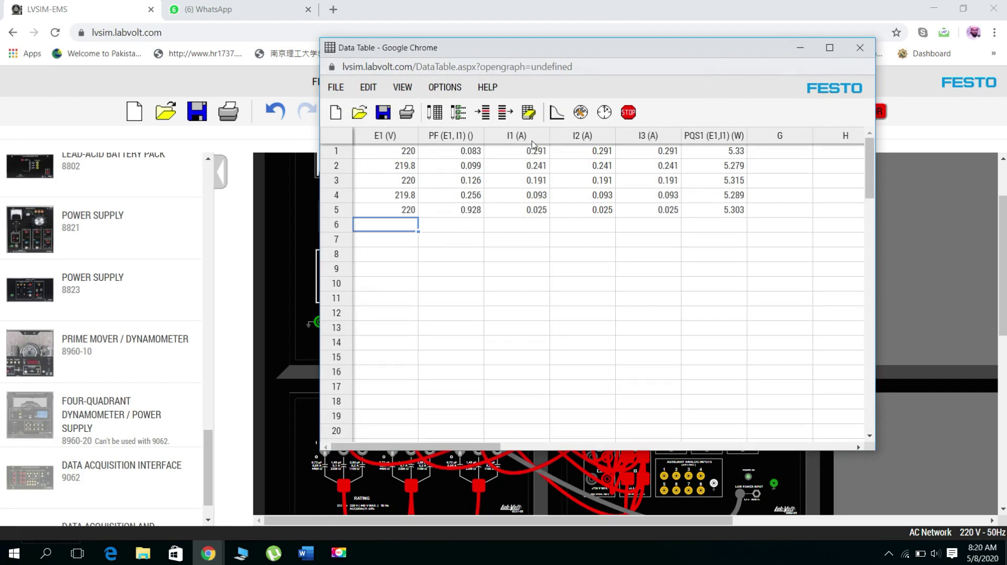
left_click(801, 50)
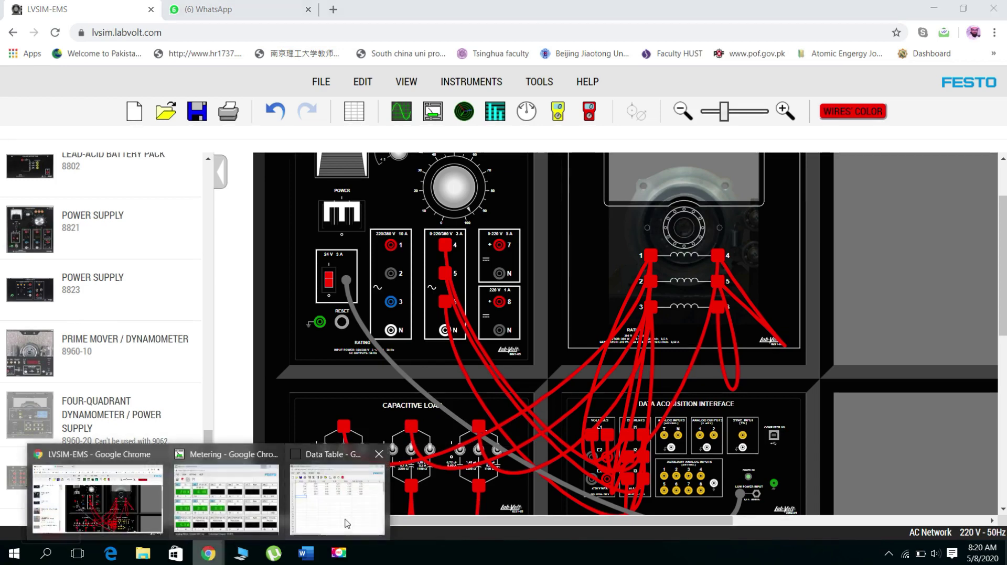
Bring up the Data Table, record the meter readings in row 6, and minimise it
left_click(346, 500)
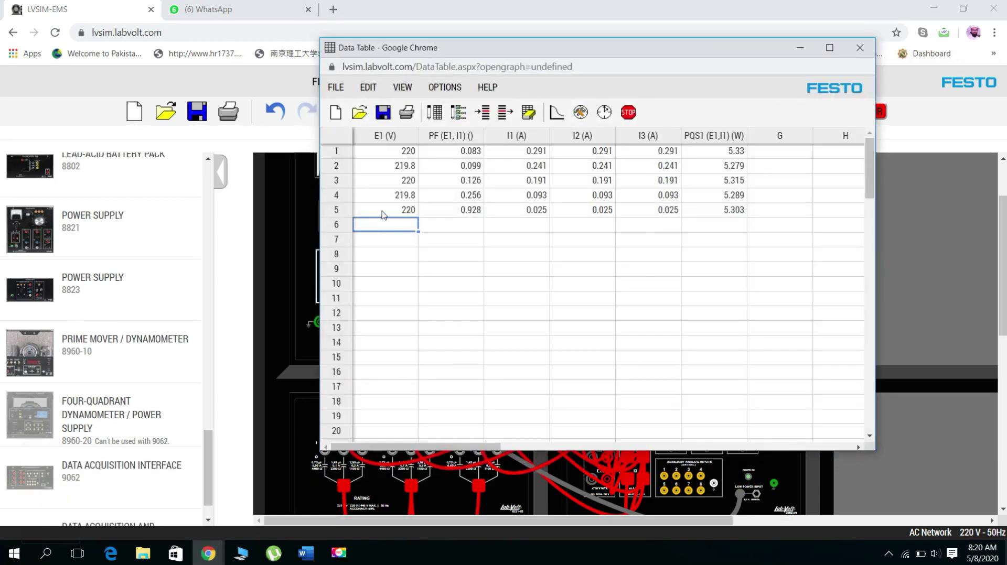
left_click(435, 117)
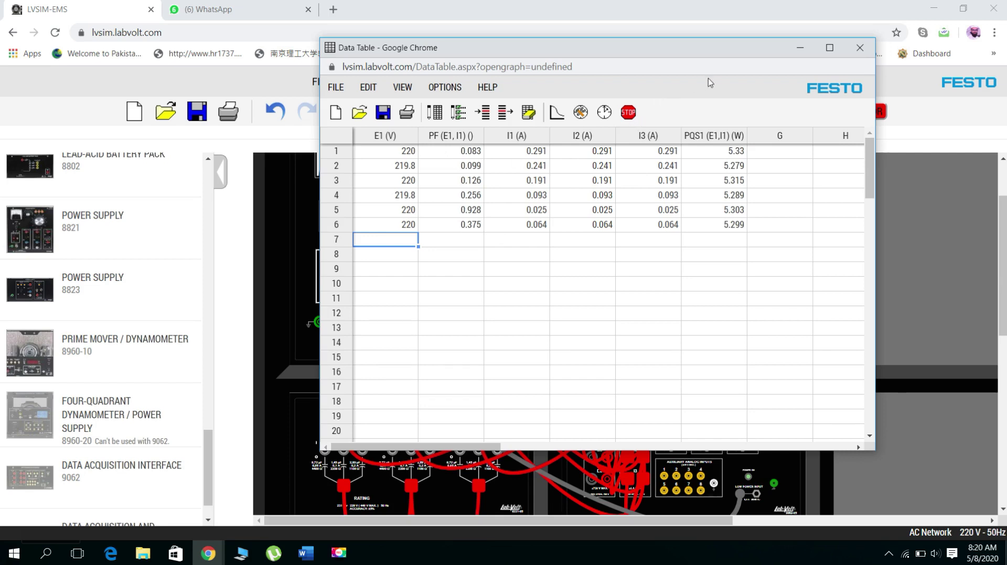
left_click(798, 48)
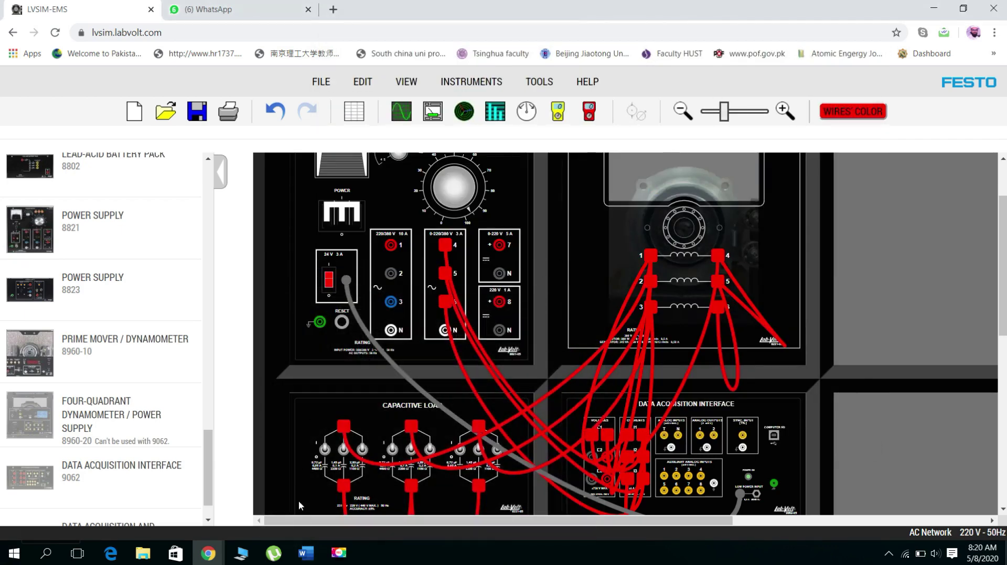
mouse_move(208, 554)
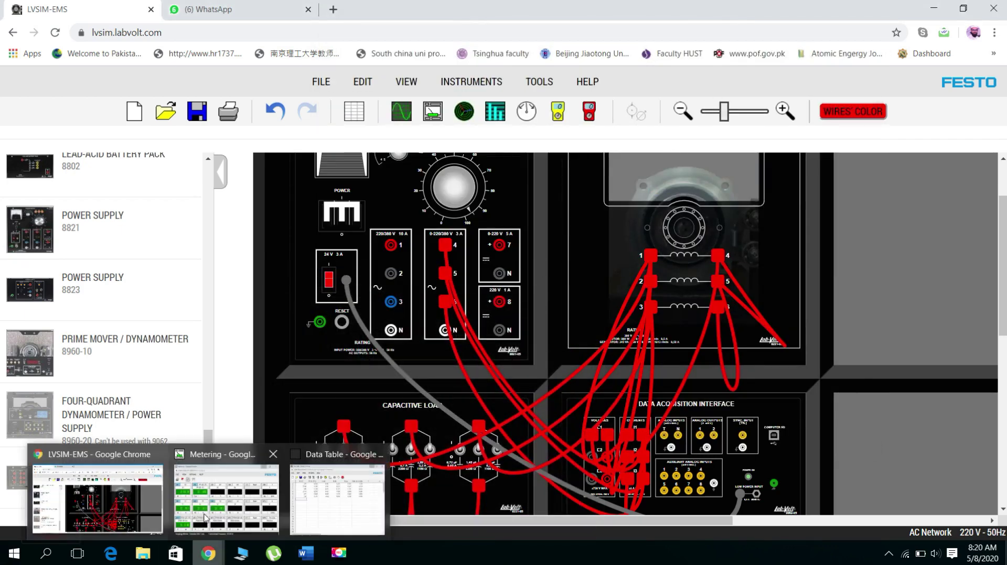